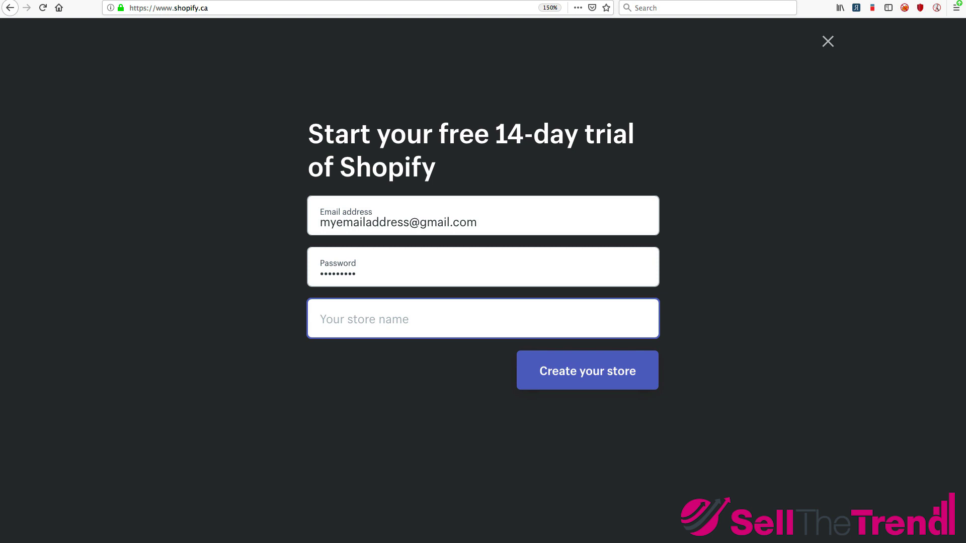
# Step: Name the trial store STT-Testing-store and create it
pyautogui.write('ST')
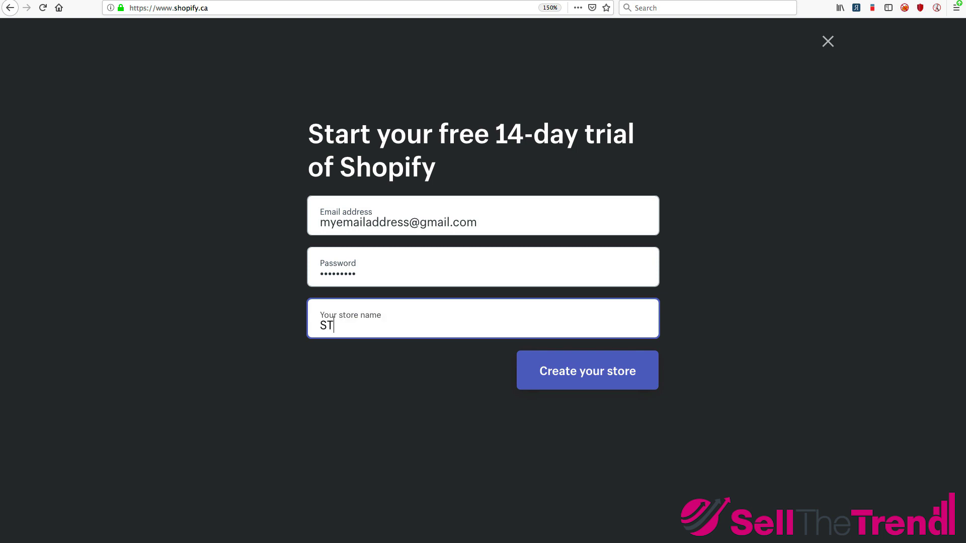
pyautogui.write('T-Testing-store')
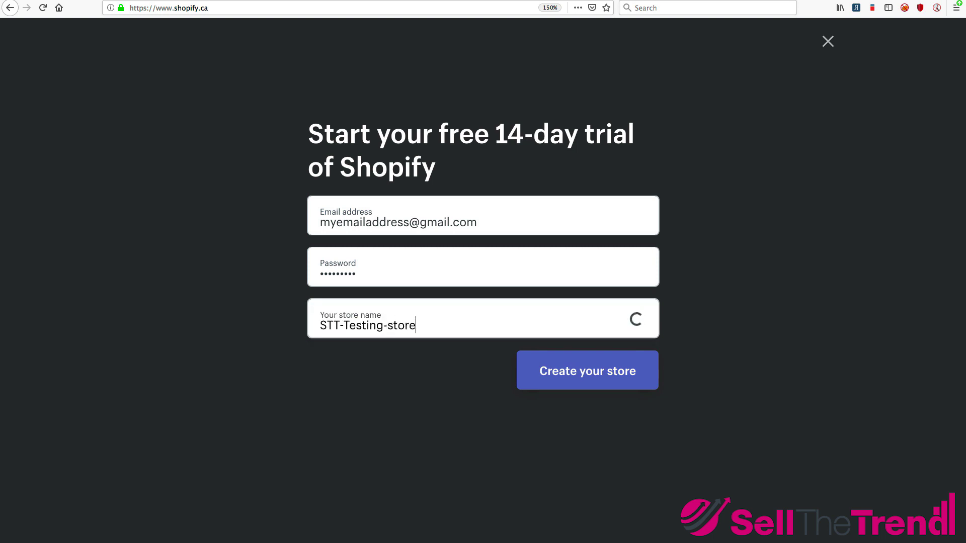
pyautogui.click(604, 371)
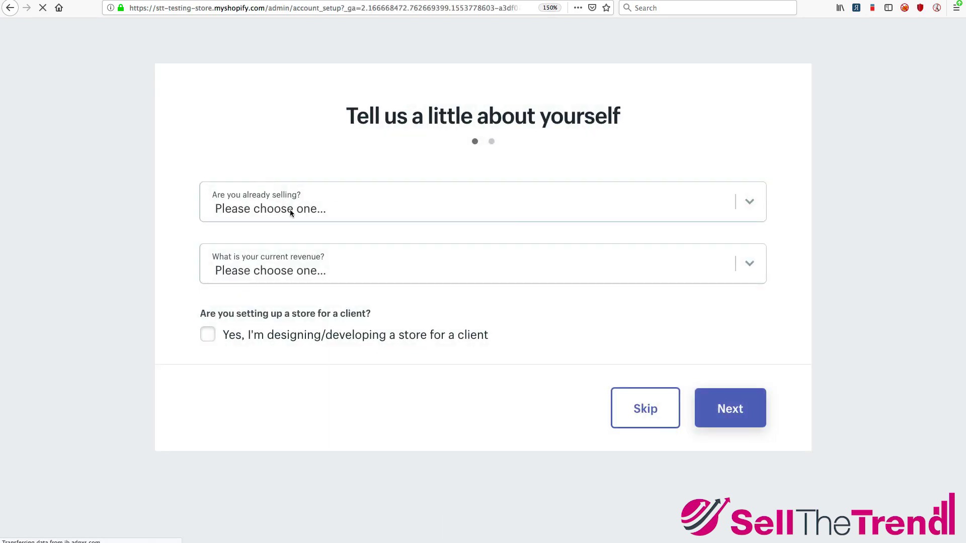
# Step: Answer that you are just playing around with revenue of $5,000 CAD to $50,000 CAD, and continue to the address form
pyautogui.click(290, 209)
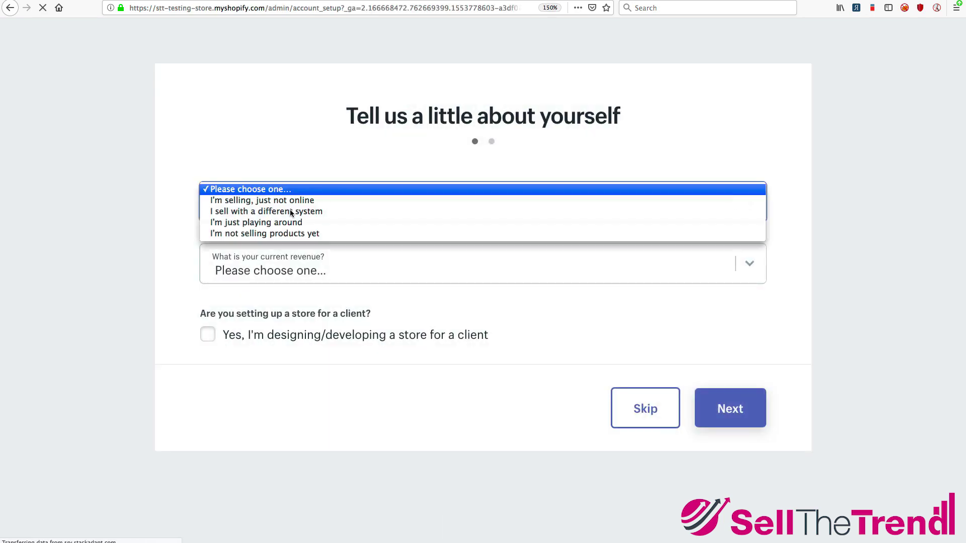
pyautogui.click(267, 223)
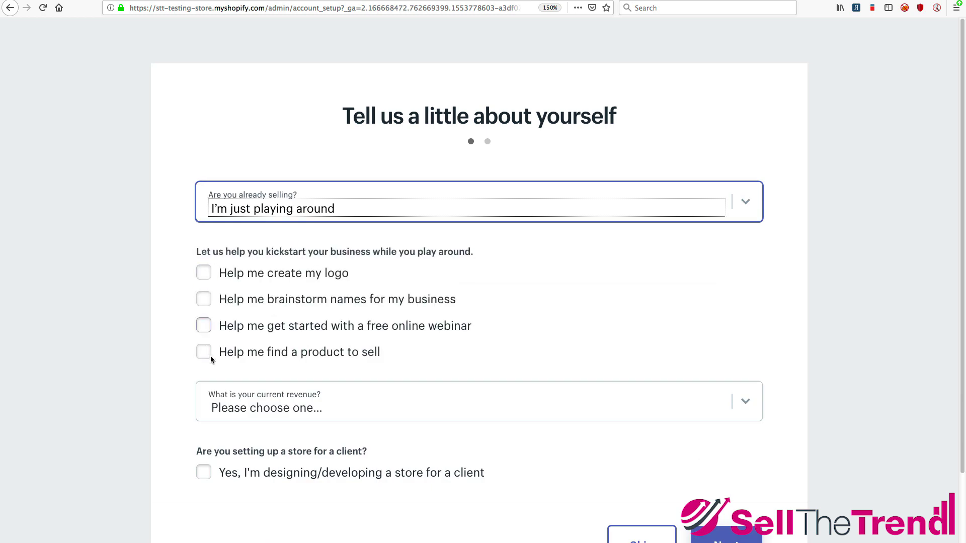
pyautogui.scroll(-3, 318, 313)
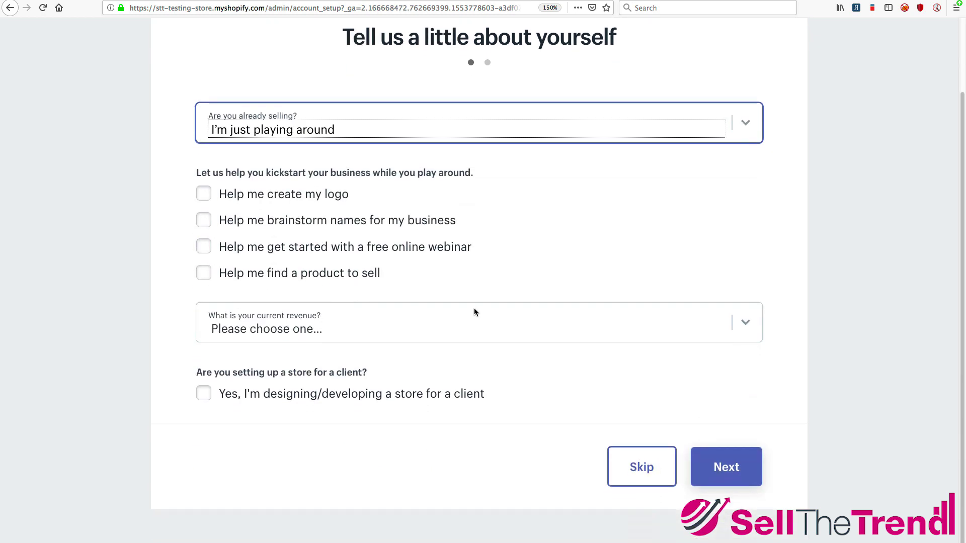
pyautogui.click(369, 328)
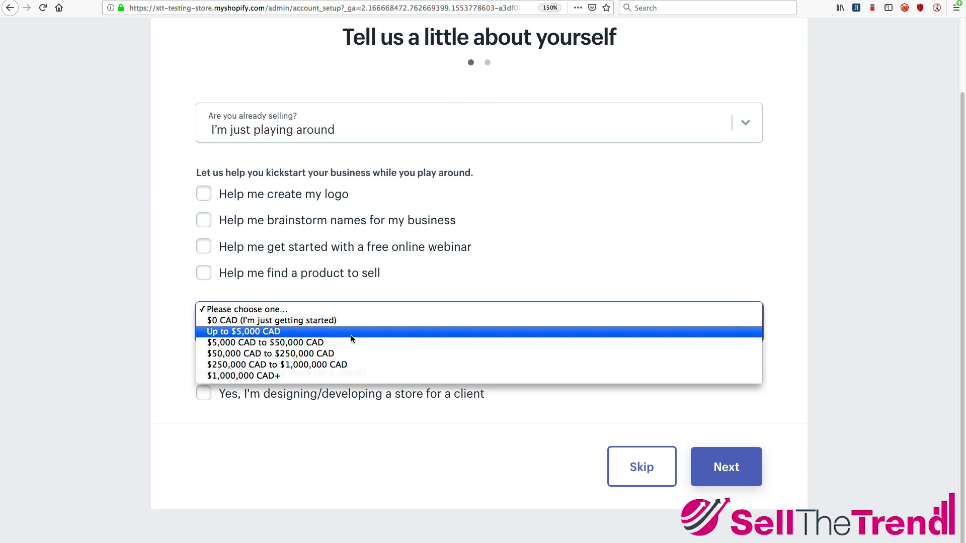
pyautogui.click(324, 343)
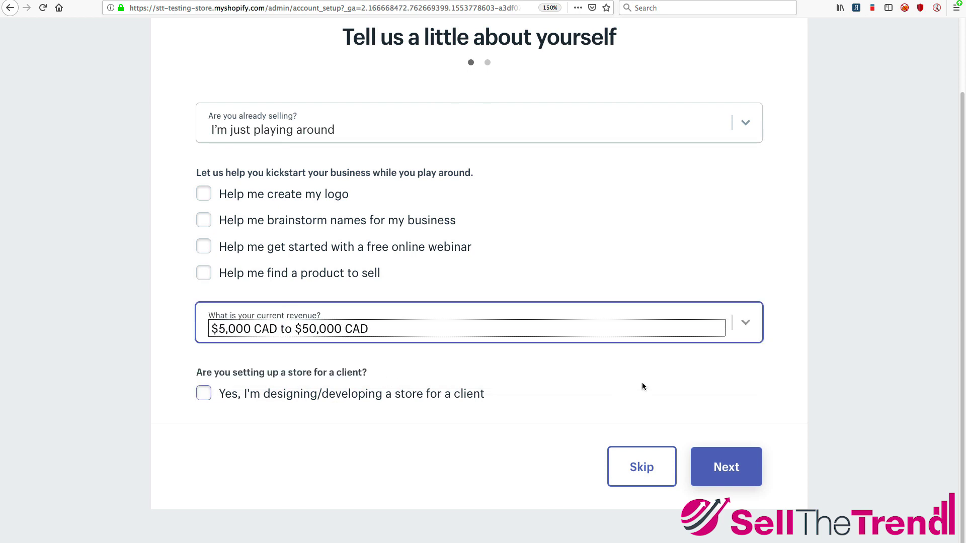
pyautogui.click(736, 476)
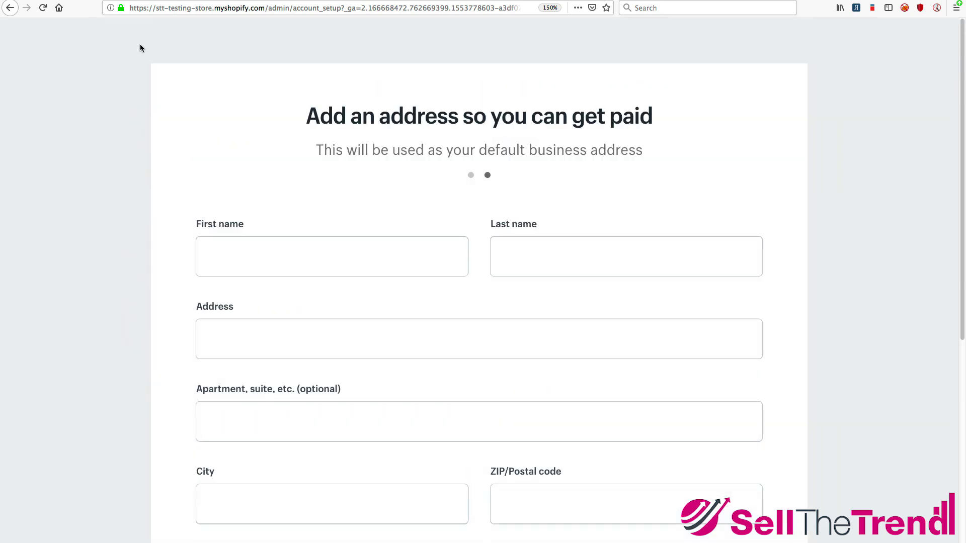
# Step: Look through the fields of the default business address form
pyautogui.scroll(-3, 140, 44)
pyautogui.scroll(3, 140, 44)
pyautogui.scroll(-10, 847, 370)
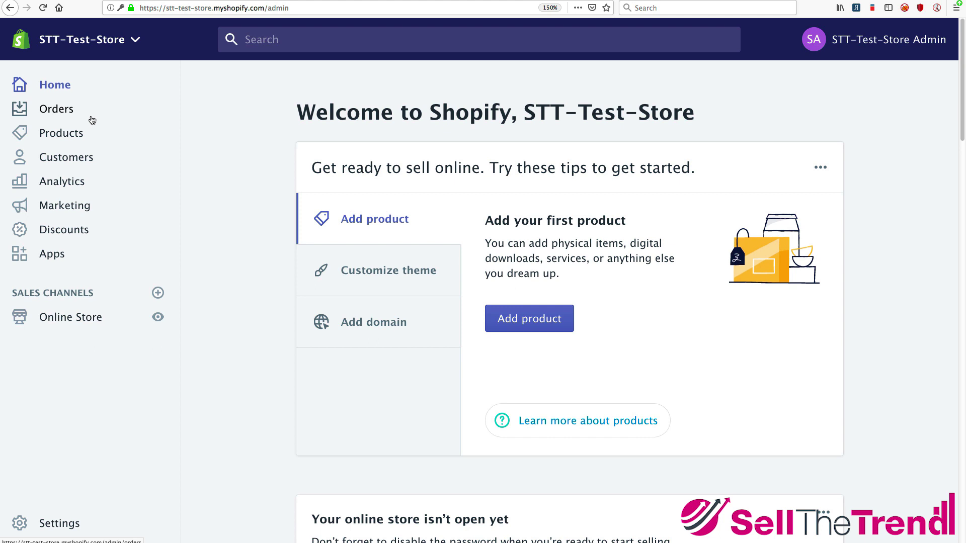
# Step: View the store admin's Orders, Products, Customers and Analytics pages in turn
pyautogui.click(61, 110)
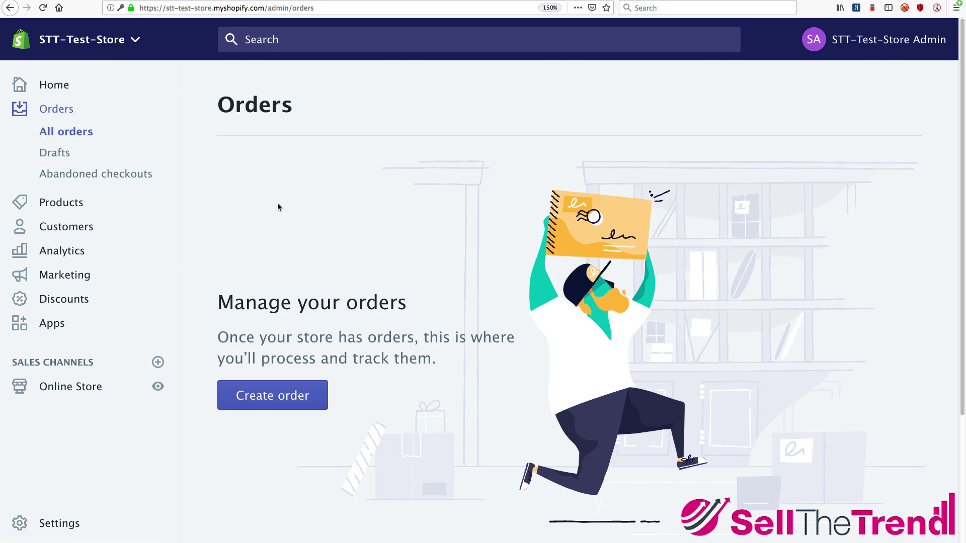
pyautogui.click(61, 203)
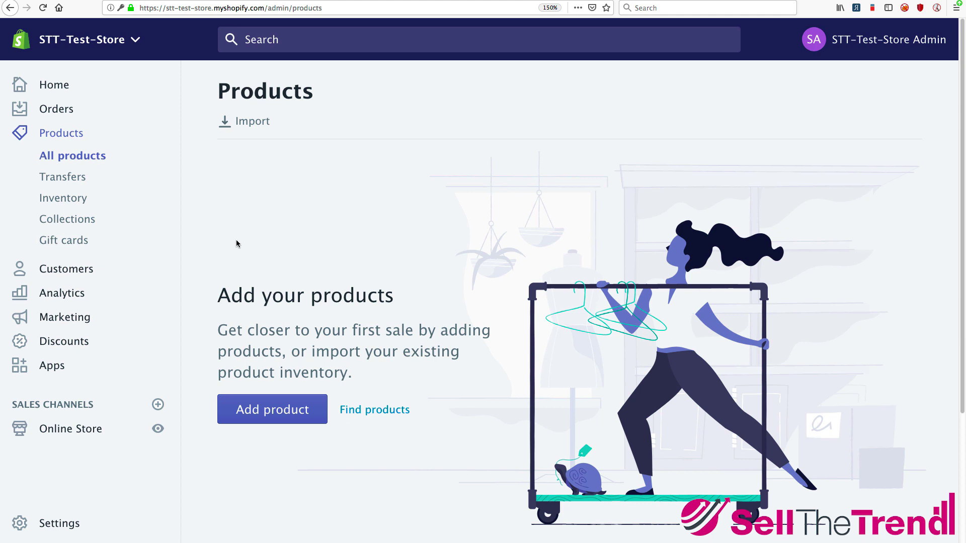
pyautogui.click(64, 271)
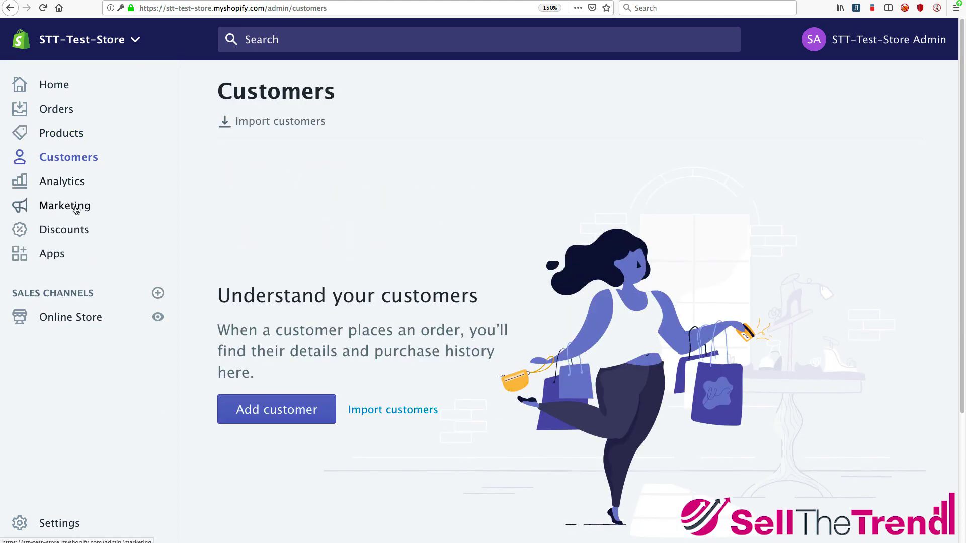
pyautogui.click(71, 185)
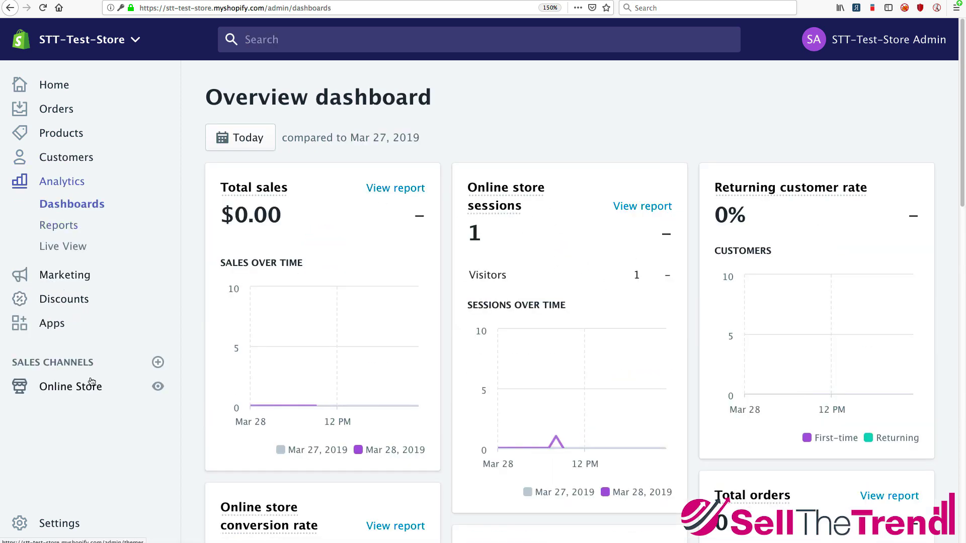
# Step: Open the online store's themes page and look over the current Debut theme, its actions and the sources for more themes
pyautogui.click(62, 390)
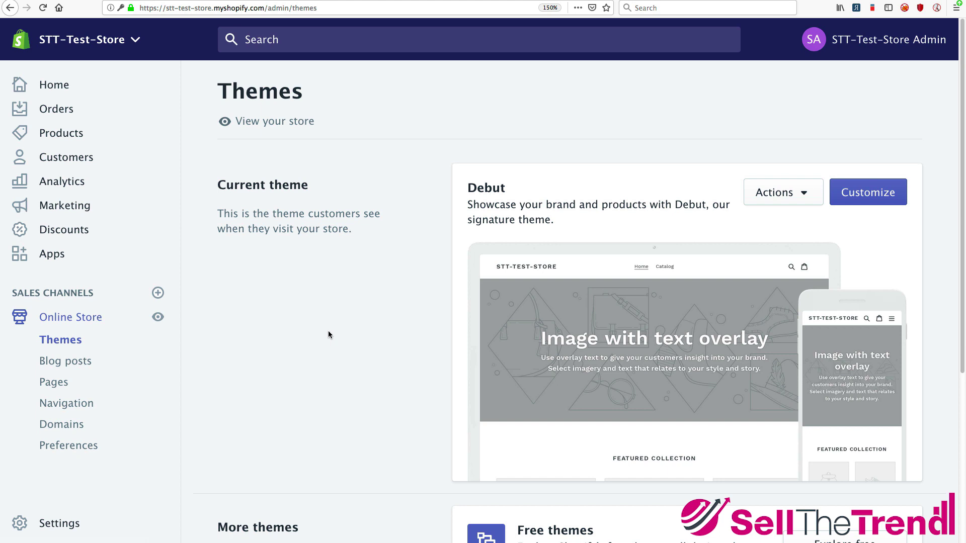
pyautogui.scroll(-1, 356, 344)
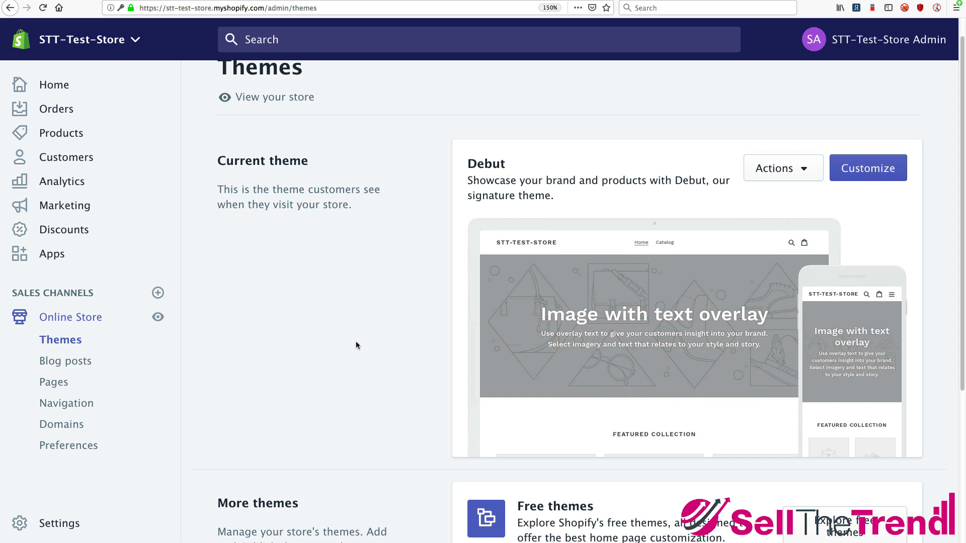
pyautogui.scroll(-2, 873, 228)
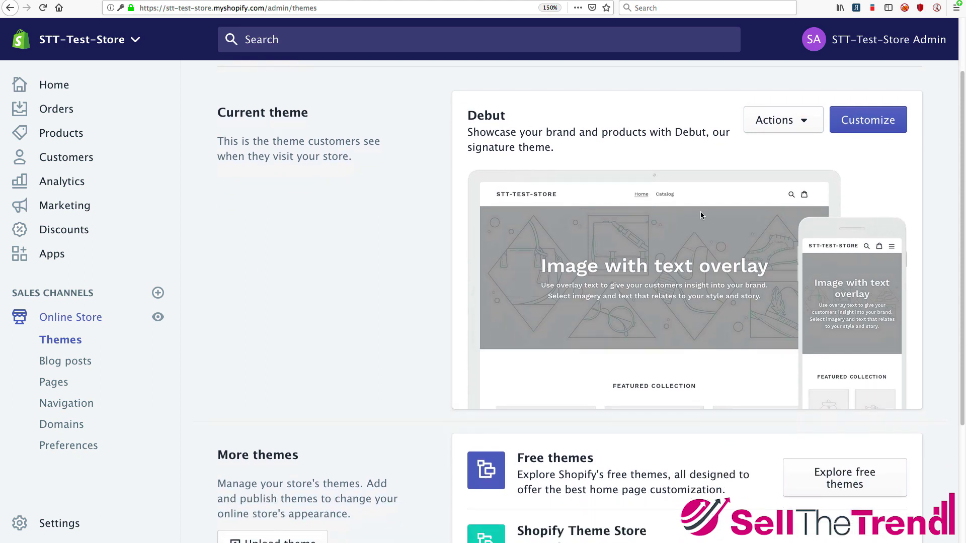
pyautogui.click(815, 123)
pyautogui.click(934, 190)
pyautogui.scroll(-7, 732, 166)
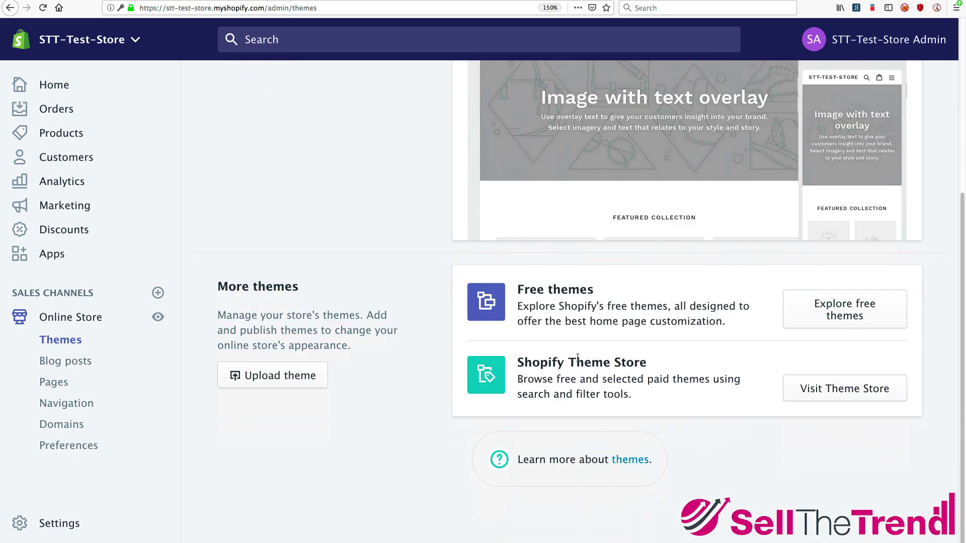
# Step: Visit the Shopify Theme Store, list all themes and filter them to free ones
pyautogui.click(833, 394)
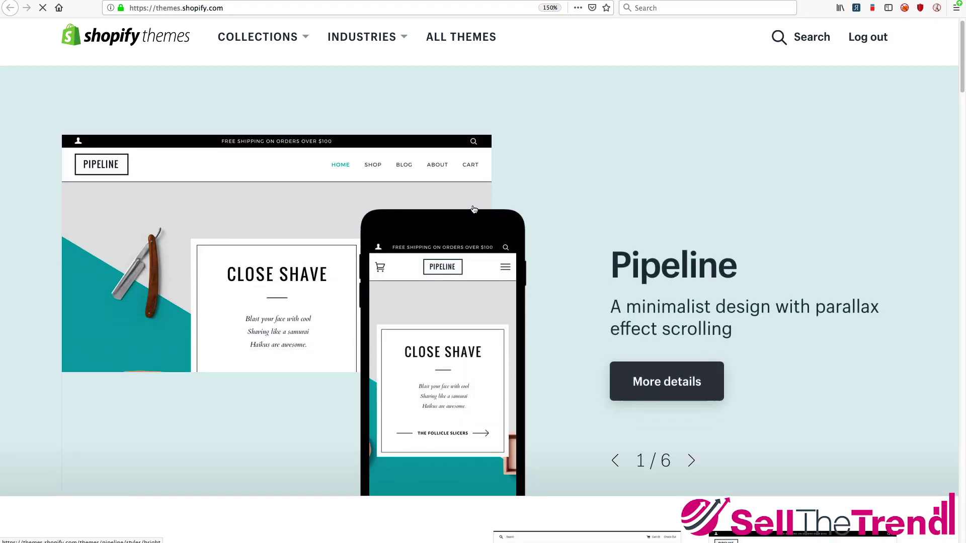
pyautogui.click(461, 56)
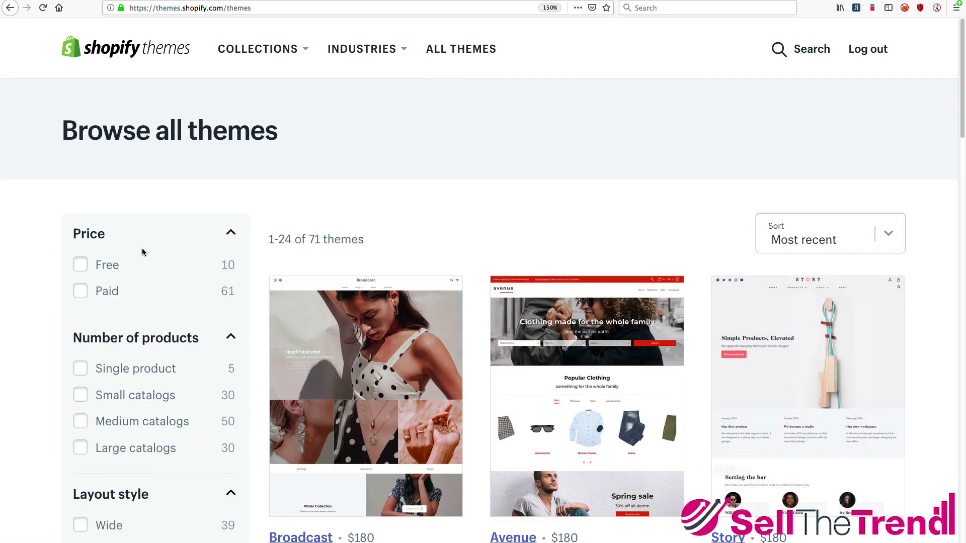
pyautogui.click(82, 265)
# Step: Find the Brooklyn theme among the free themes and add it to the store
pyautogui.scroll(-8, 426, 302)
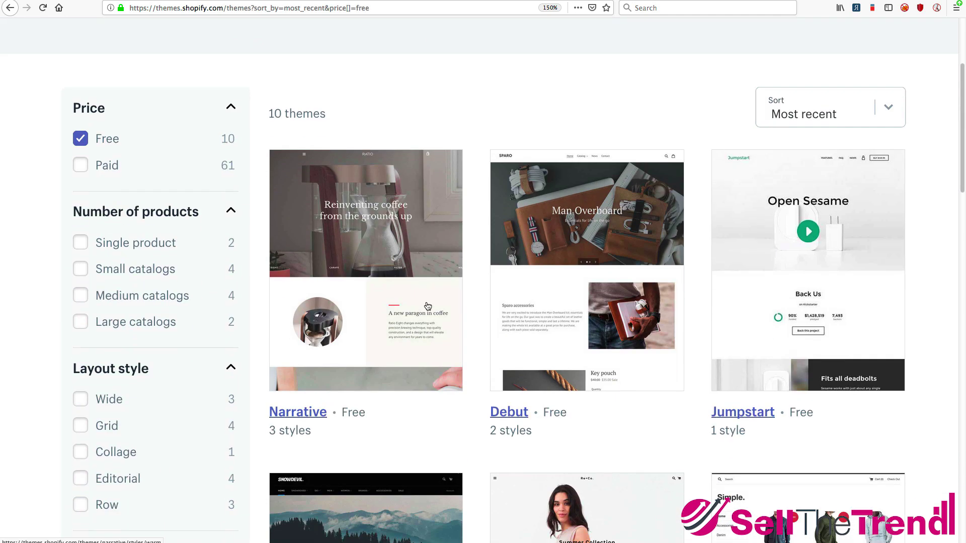
pyautogui.scroll(-4, 427, 303)
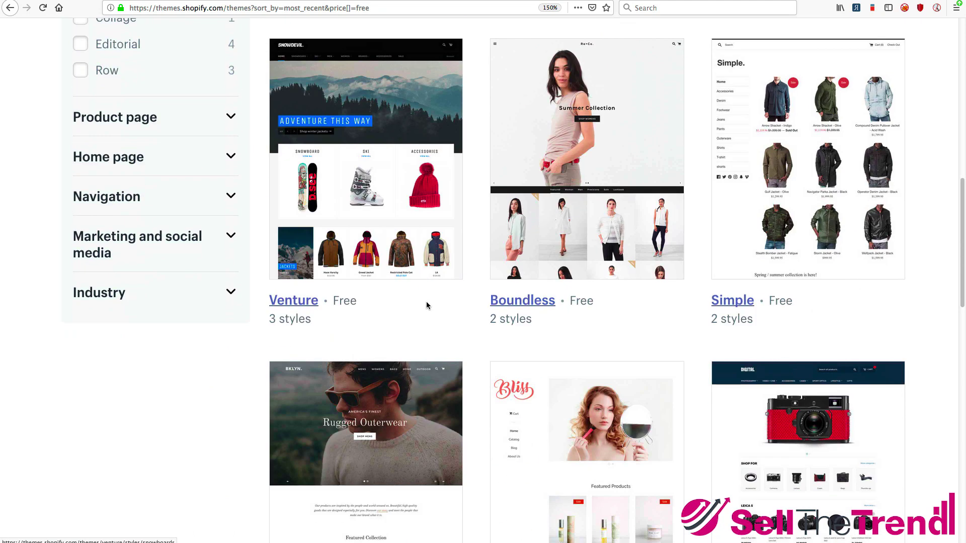
pyautogui.scroll(-6, 427, 304)
pyautogui.scroll(-2, 426, 302)
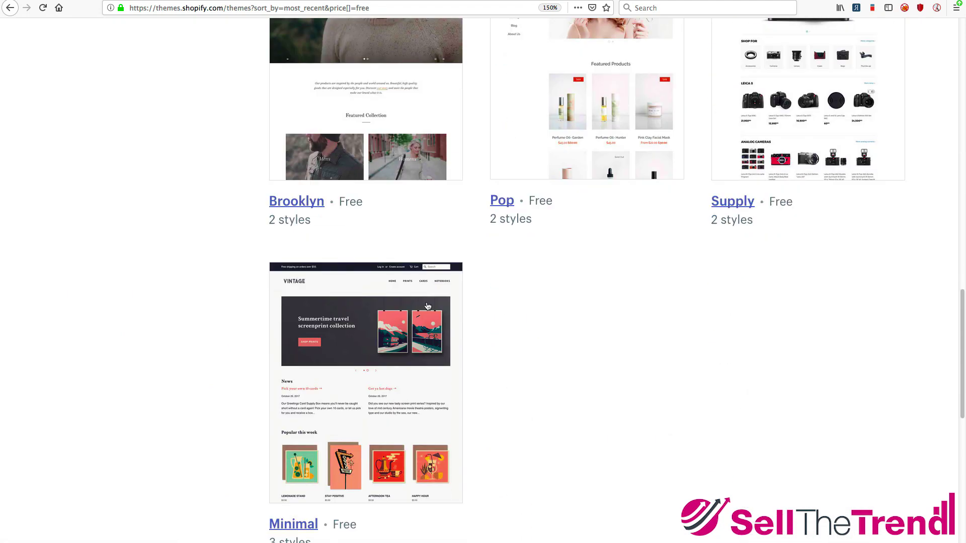
pyautogui.scroll(-2, 426, 303)
pyautogui.scroll(6, 427, 303)
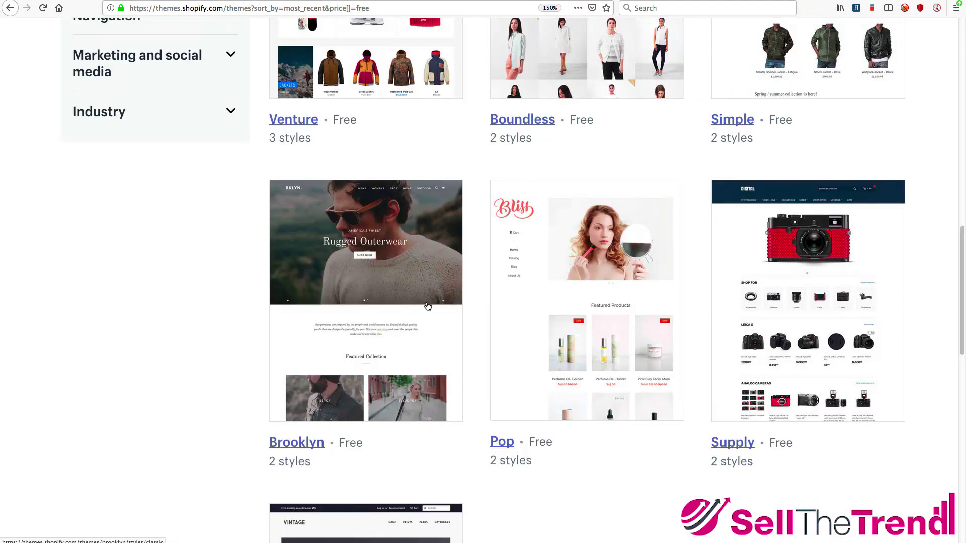
pyautogui.click(330, 250)
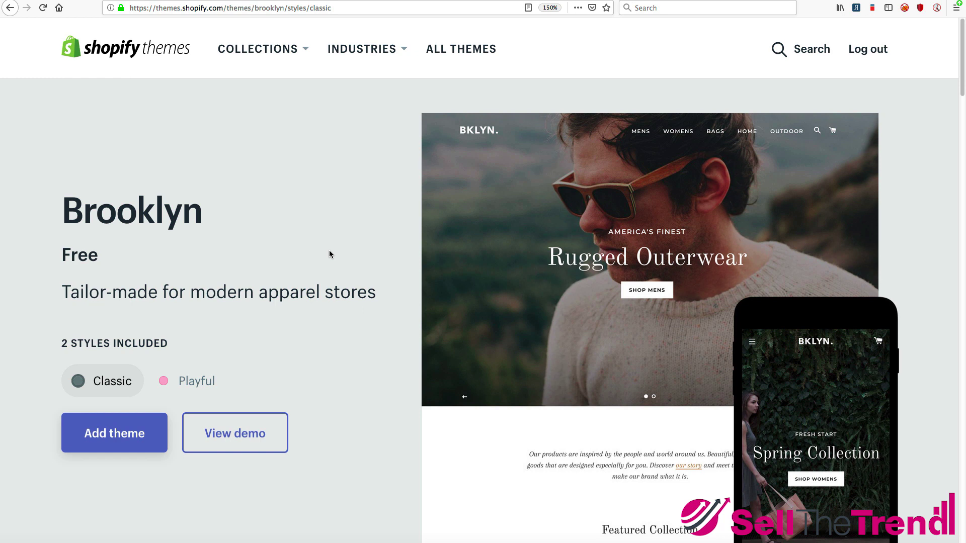
pyautogui.scroll(-1, 329, 253)
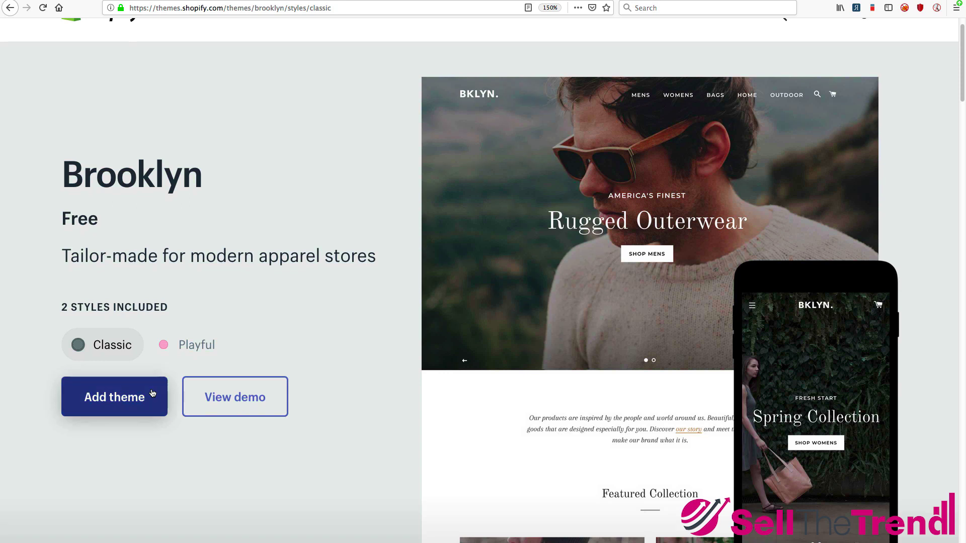
pyautogui.click(120, 395)
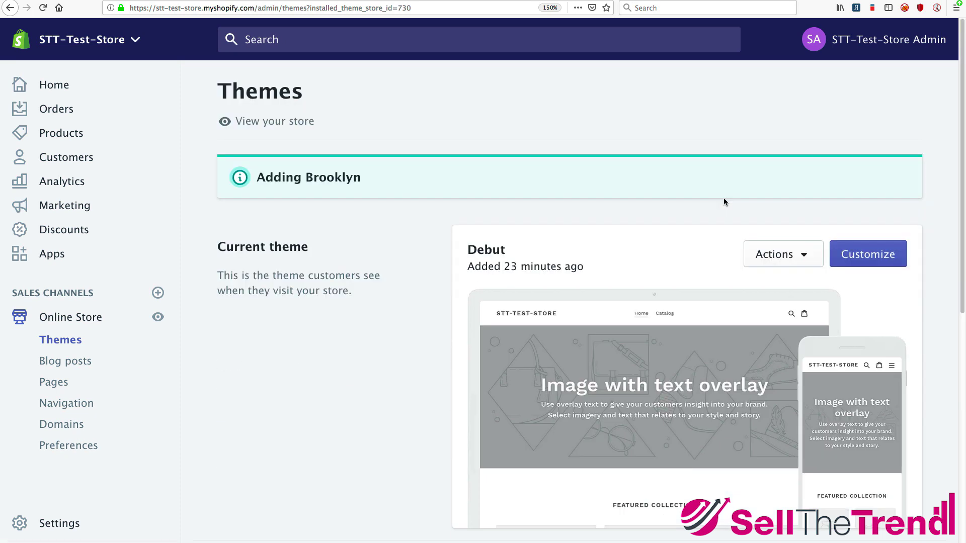
# Step: Open the newly added Brooklyn theme for customization and expand the first slide in its slideshow section
pyautogui.scroll(-8, 336, 318)
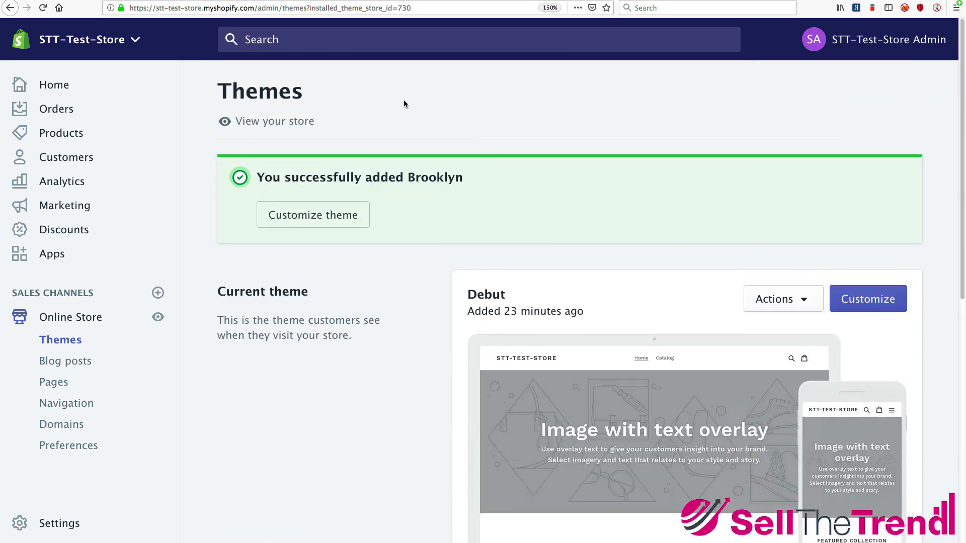
pyautogui.click(319, 222)
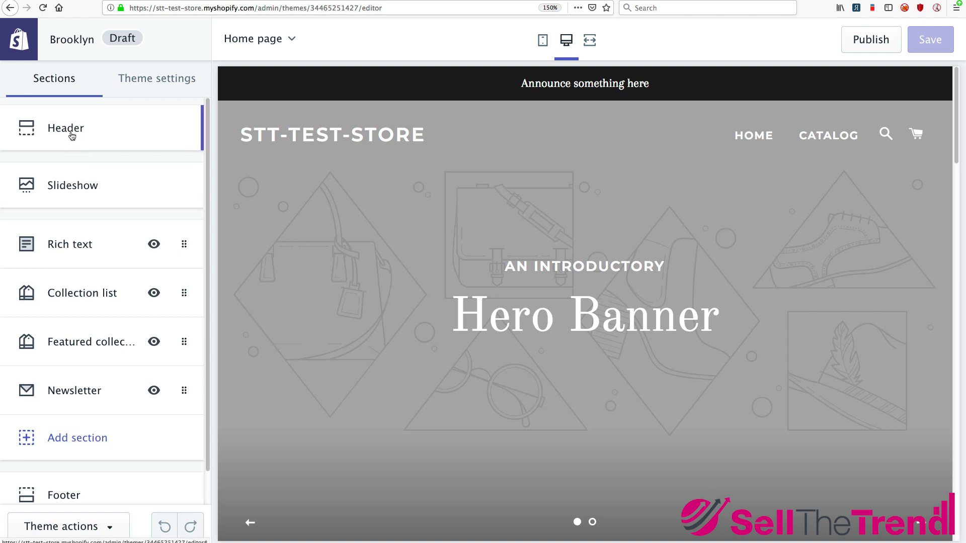
pyautogui.click(75, 186)
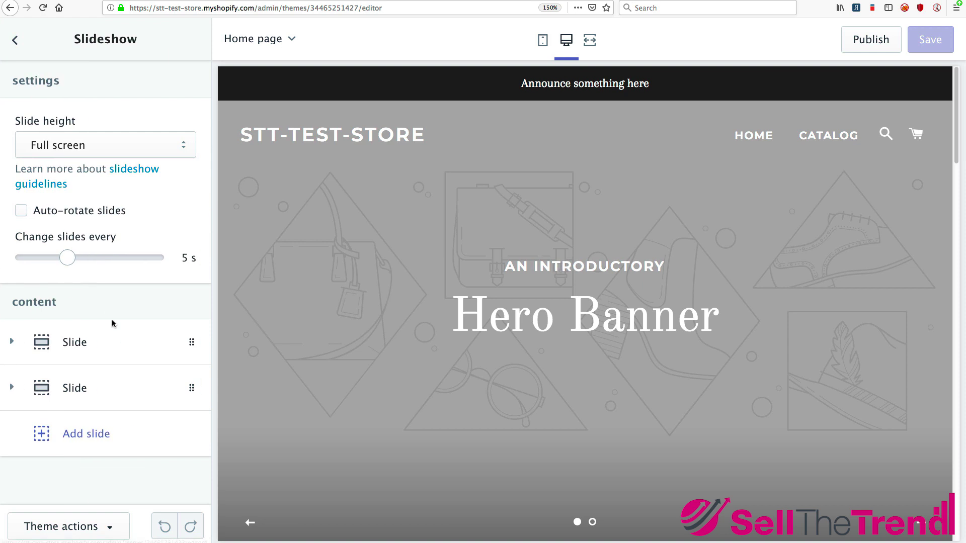
pyautogui.click(11, 343)
pyautogui.scroll(-3, 102, 387)
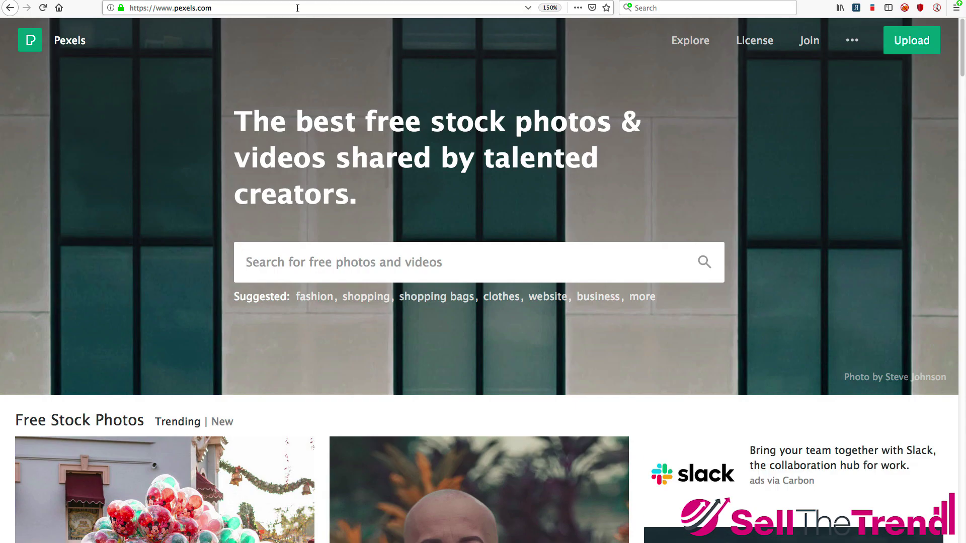
pyautogui.click(274, 262)
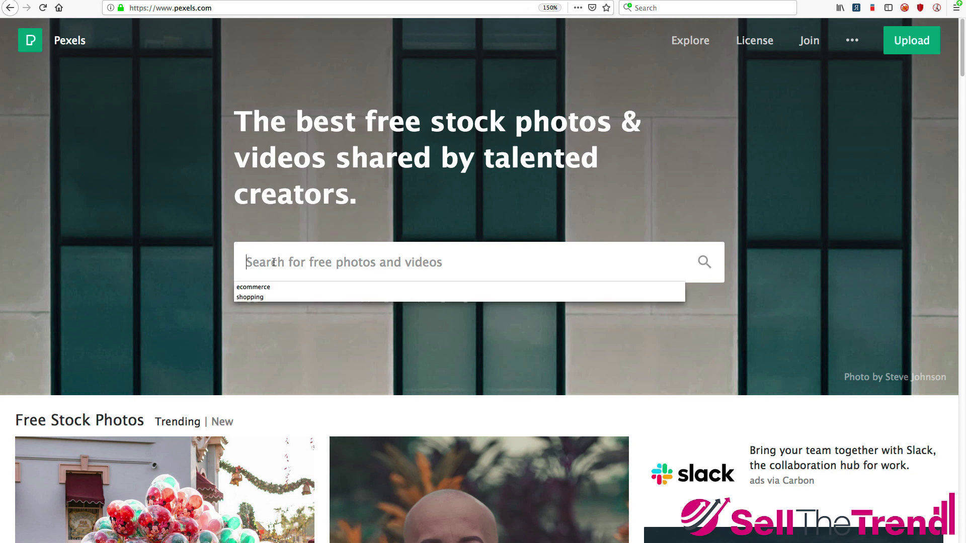
pyautogui.press('Down')
pyautogui.press('Up')
pyautogui.press('Down')
pyautogui.press('Return')
pyautogui.press('BackSpace')
pyautogui.press('BackSpace')
pyautogui.press('BackSpace')
pyautogui.press('BackSpace')
pyautogui.press('BackSpace')
pyautogui.press('BackSpace')
pyautogui.press('BackSpace')
pyautogui.press('BackSpace')
pyautogui.press('BackSpace')
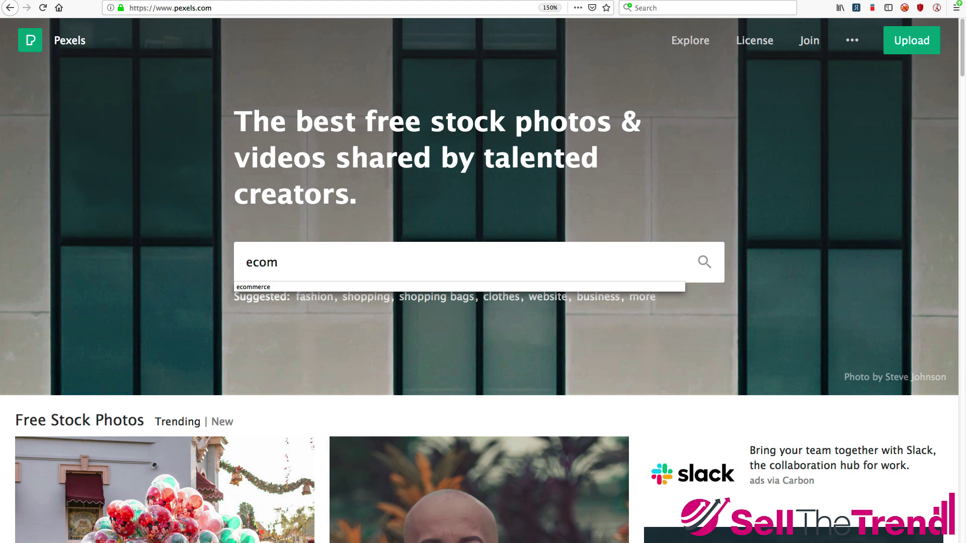
# Step: Search Pexels for shopping photos and open the one of five people holding bags against a wall
pyautogui.write('shopping')
pyautogui.press('Return')
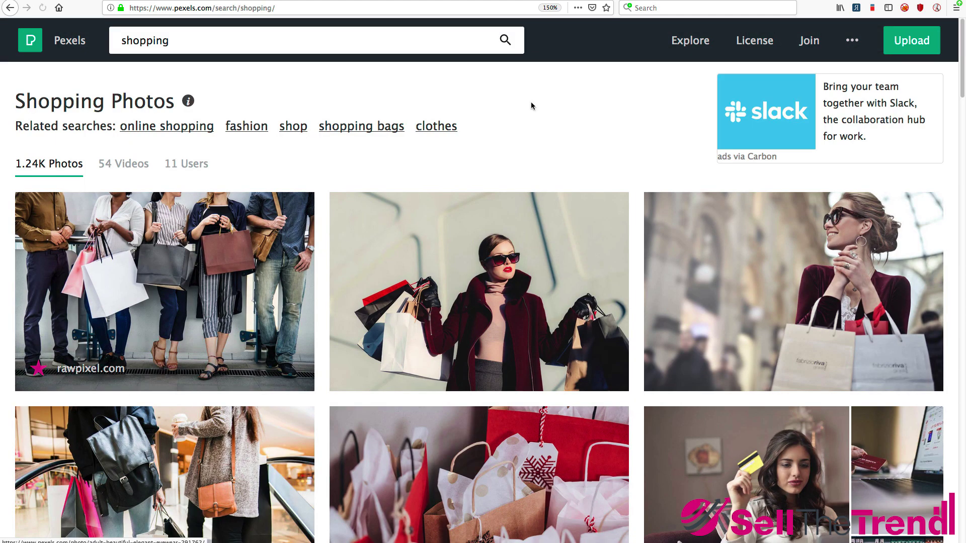
pyautogui.scroll(-2, 534, 96)
pyautogui.scroll(2, 534, 97)
pyautogui.click(134, 273)
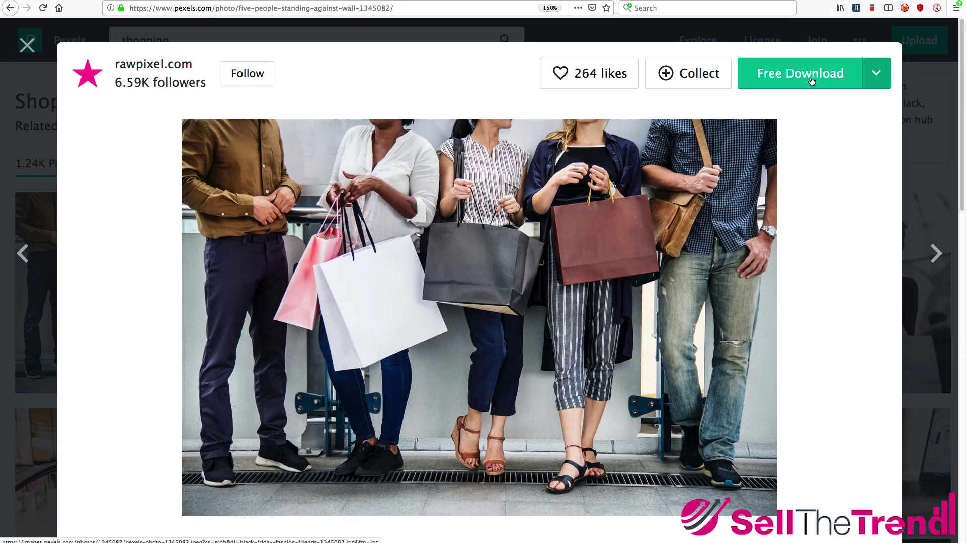
# Step: Download the shopping bags photo from Pexels, upload it to the Shopify theme's image library and use it as the first slide's image
pyautogui.click(810, 76)
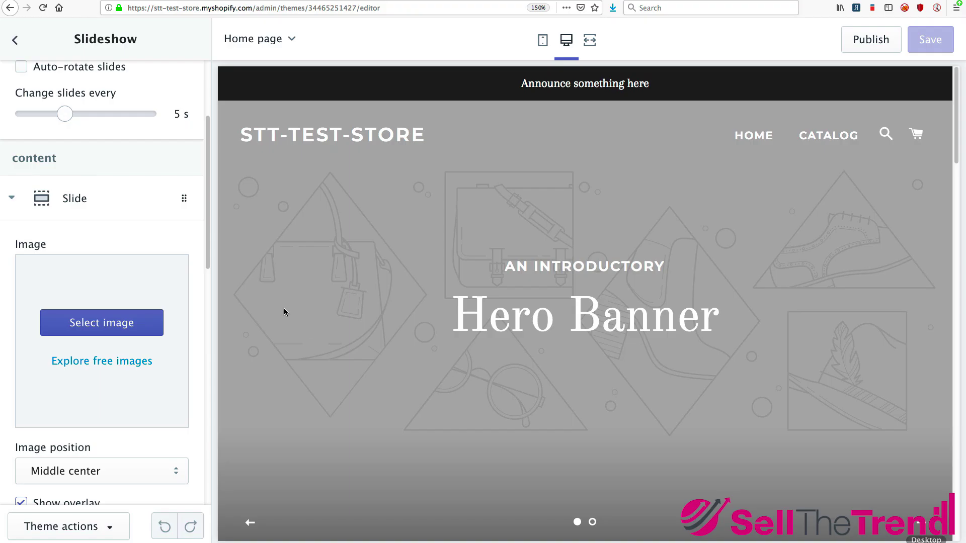
pyautogui.click(99, 325)
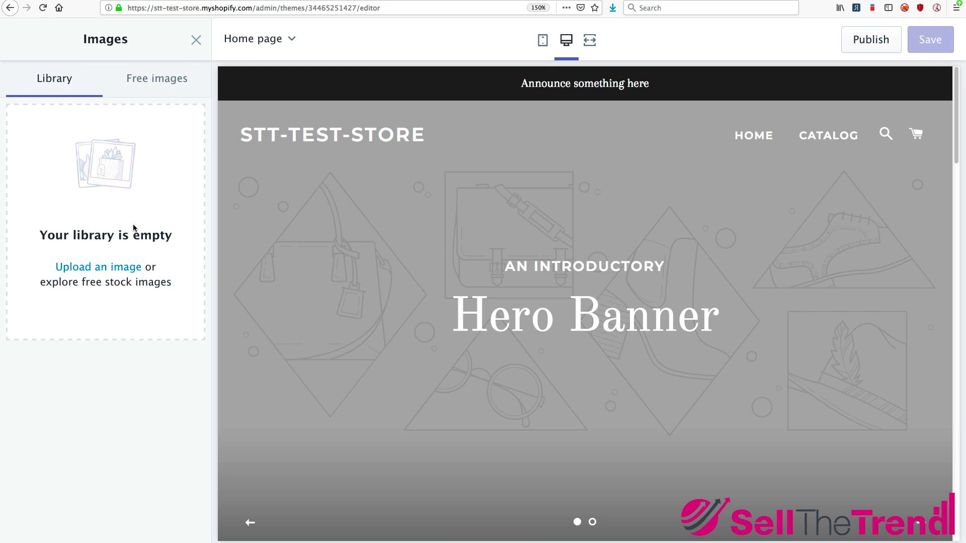
pyautogui.click(72, 269)
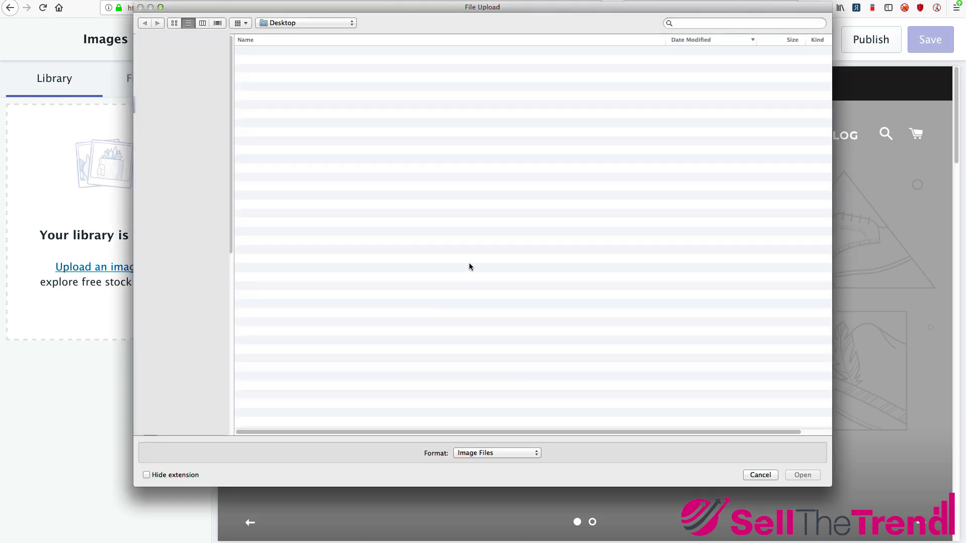
pyautogui.click(800, 471)
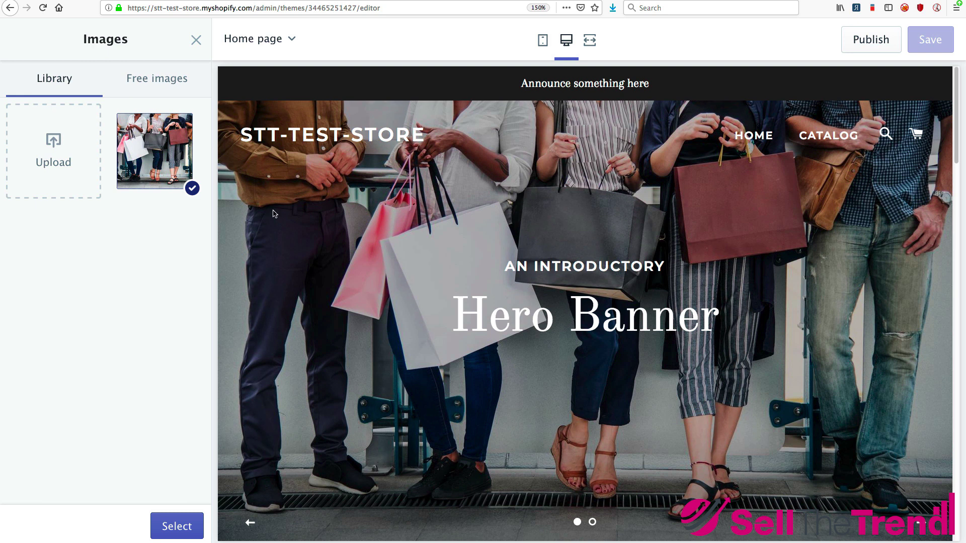
pyautogui.click(177, 526)
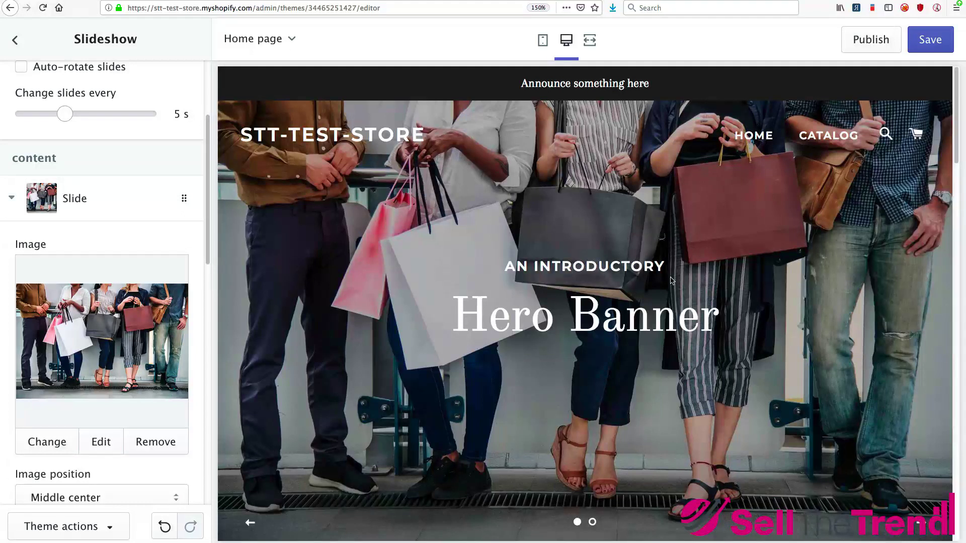
# Step: Change the first slide's heading to "Fantastic Deals Daily"
pyautogui.scroll(-5, 14, 242)
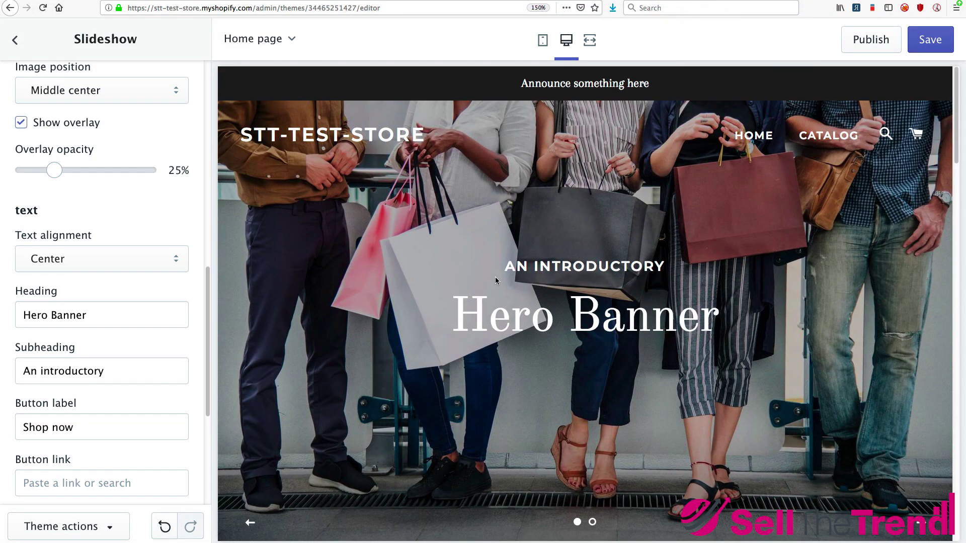
pyautogui.click(92, 312)
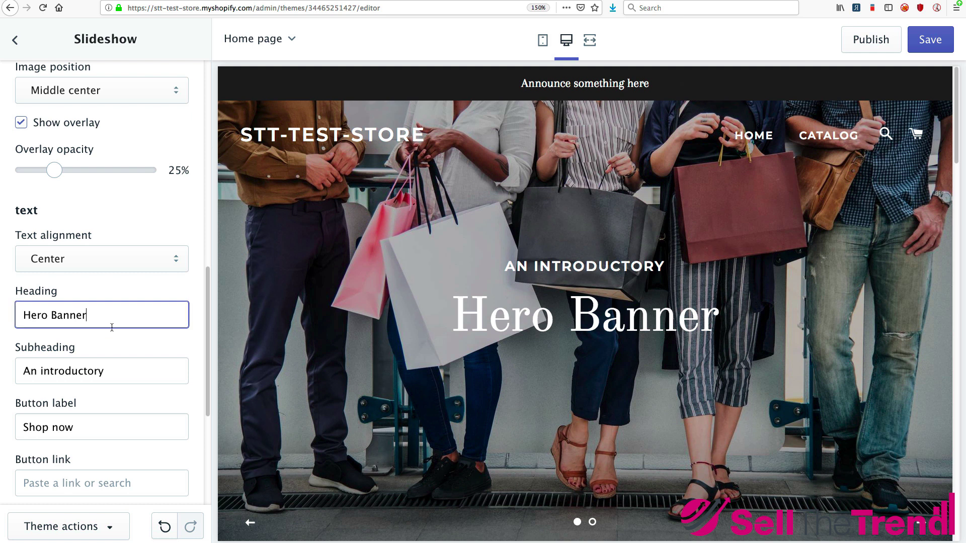
pyautogui.moveTo(112, 313); pyautogui.dragTo(2, 318)
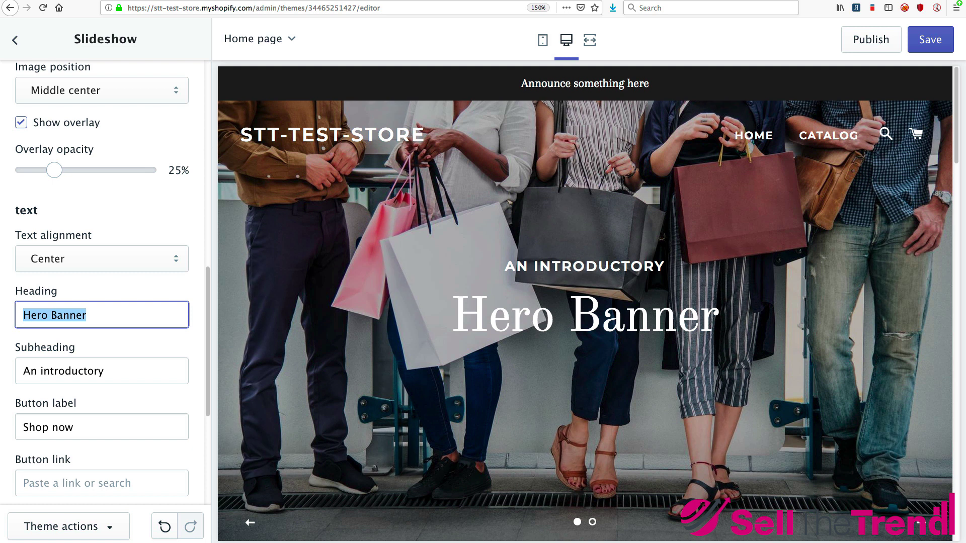
pyautogui.write('Fantascit')
pyautogui.press('BackSpace')
pyautogui.press('BackSpace')
pyautogui.press('BackSpace')
pyautogui.press('BackSpace')
pyautogui.write('stic Deals')
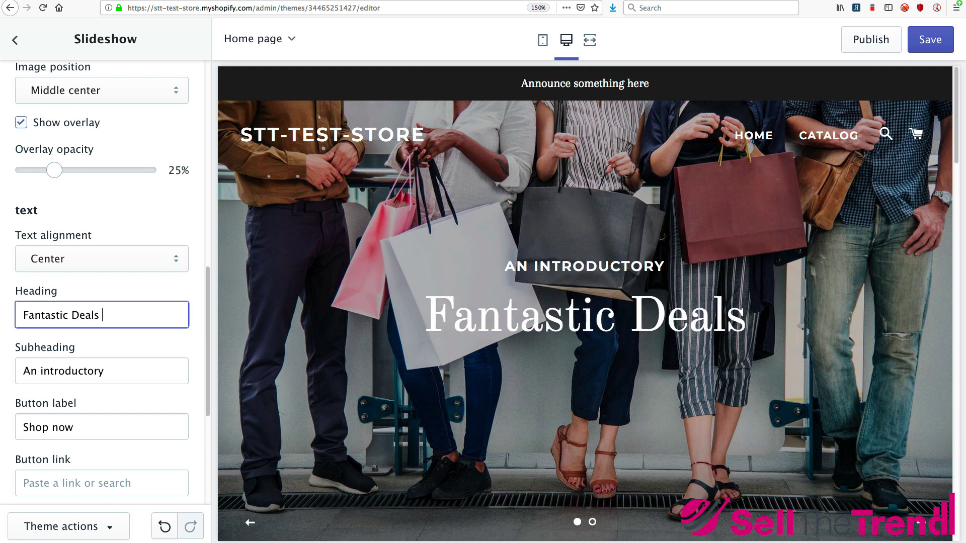
pyautogui.write(' D')
pyautogui.write('aily')
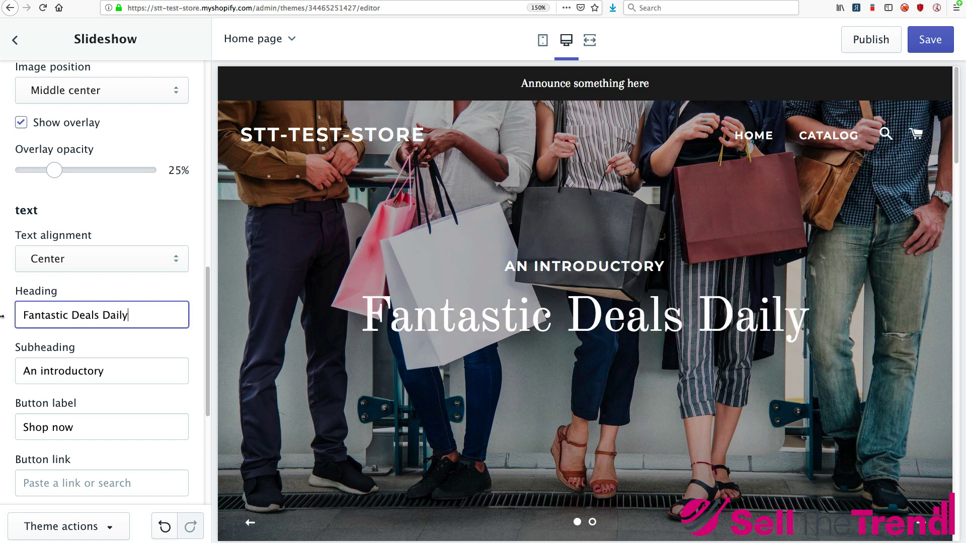
# Step: Change the first slide's subheading to "Everything You Need In YOUR LIFE"
pyautogui.click(123, 371)
pyautogui.press('super+a')
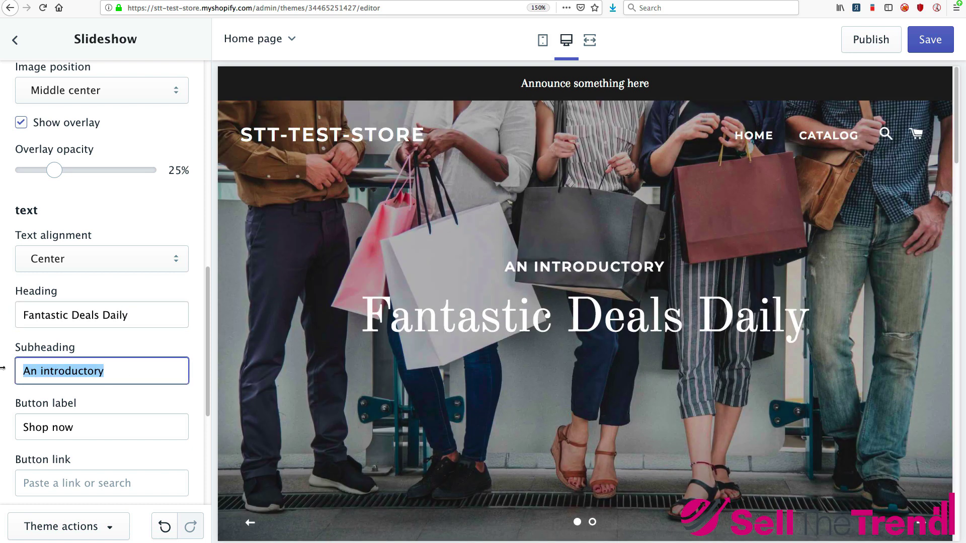
pyautogui.write('Everything')
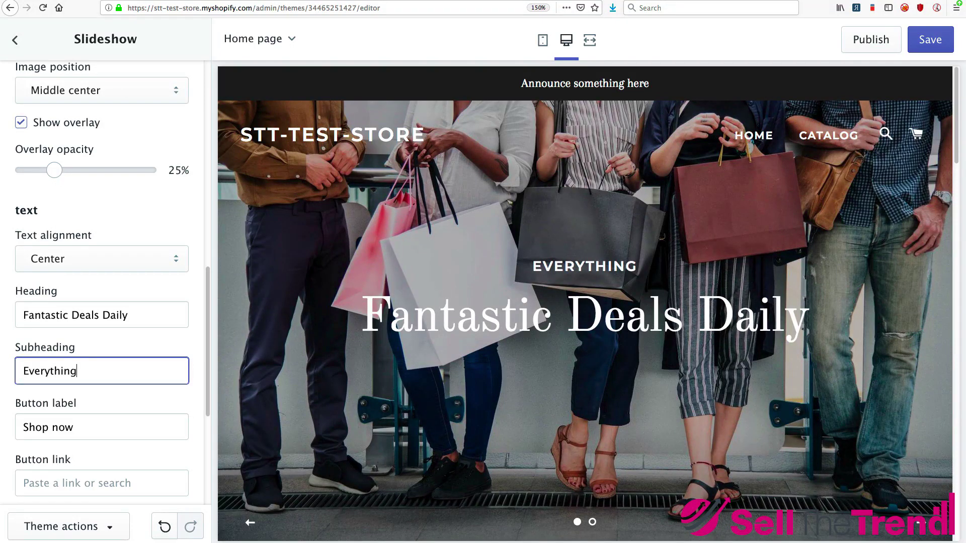
pyautogui.write(' You Need I')
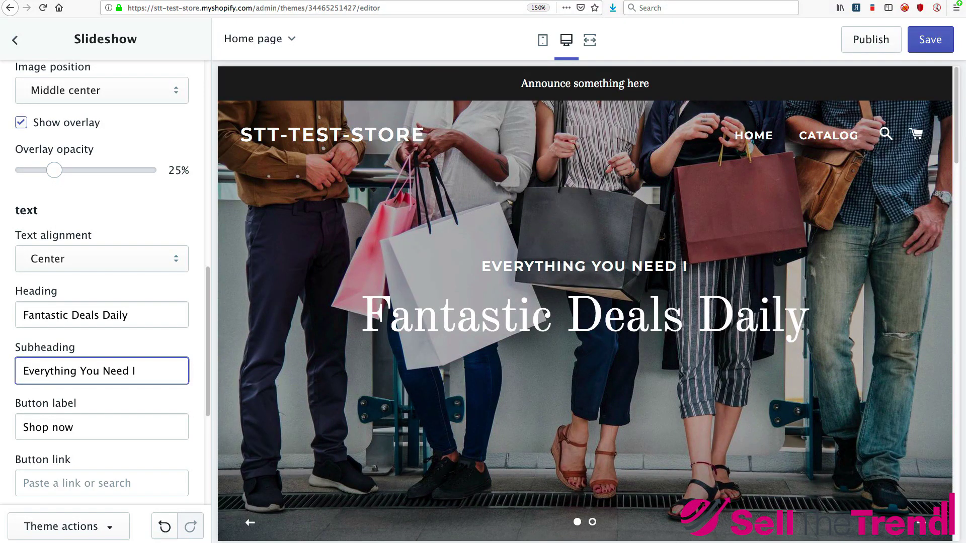
pyautogui.write('n YOUR LIFE')
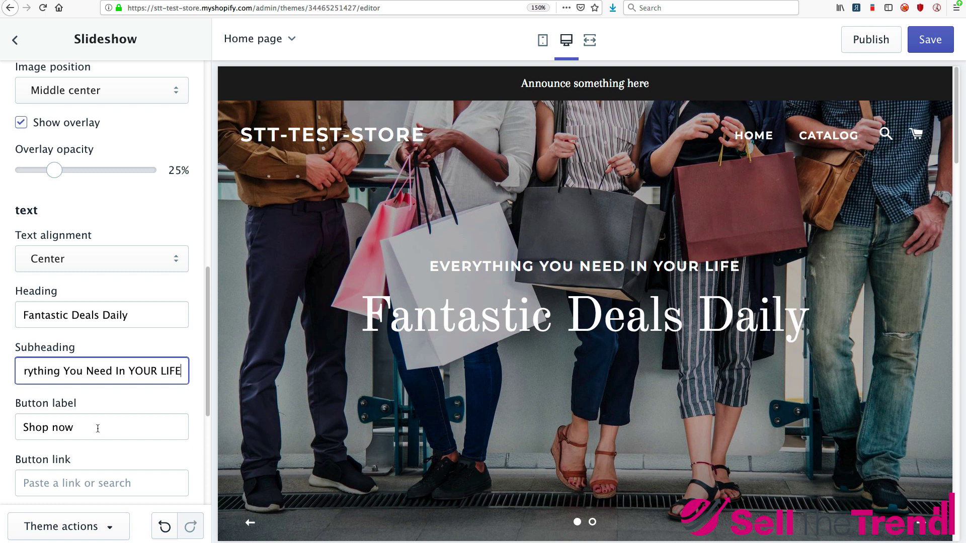
# Step: Save the slideshow changes and return to the Brooklyn theme's list of sections
pyautogui.scroll(-1, 98, 428)
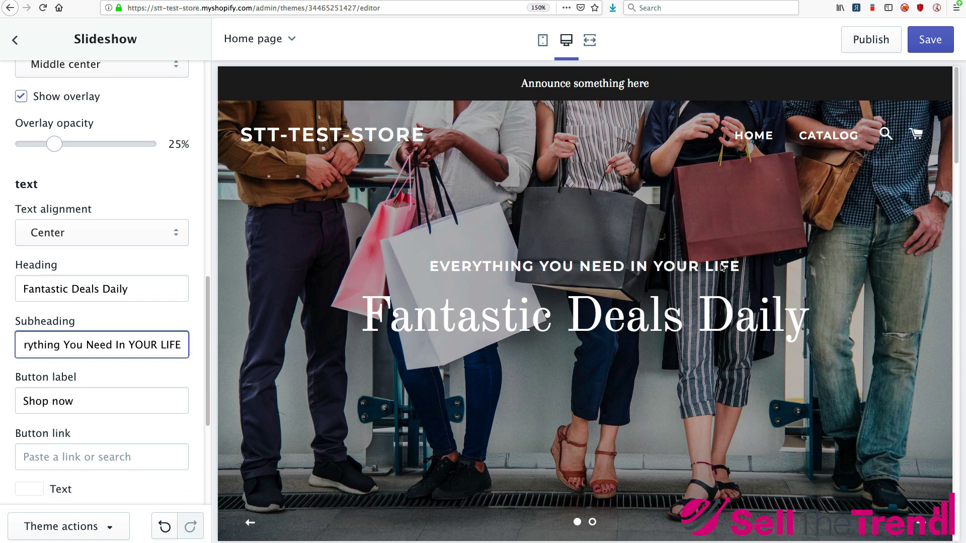
pyautogui.scroll(-5, 162, 370)
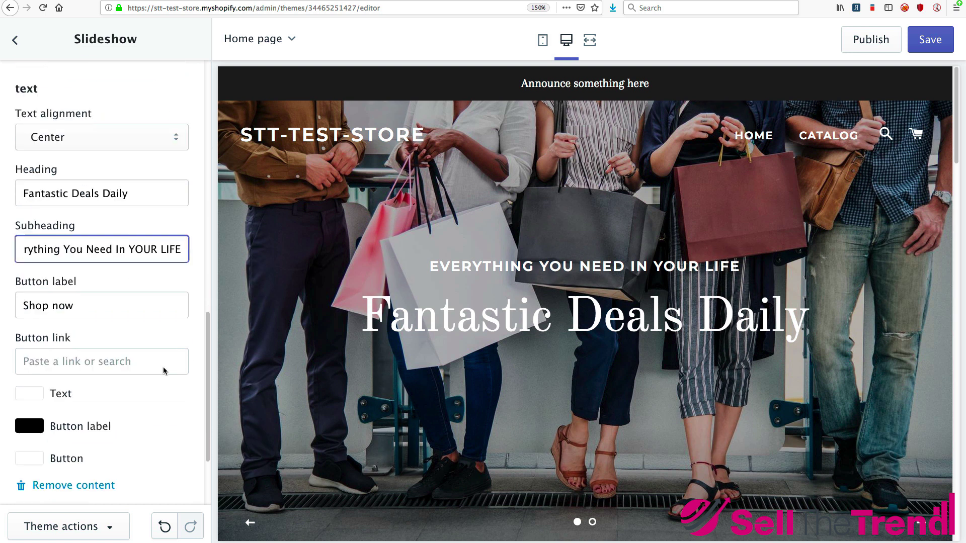
pyautogui.scroll(10, 163, 367)
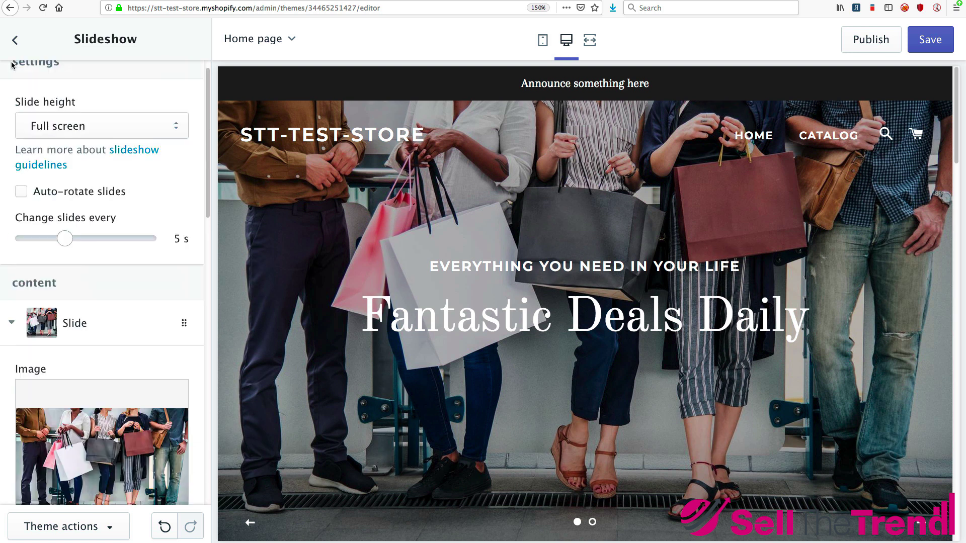
pyautogui.click(941, 40)
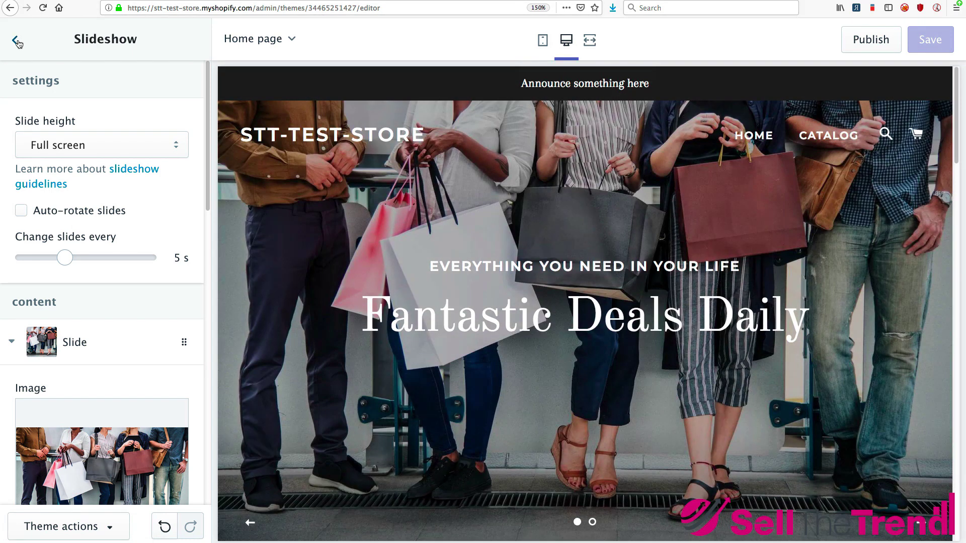
pyautogui.click(15, 40)
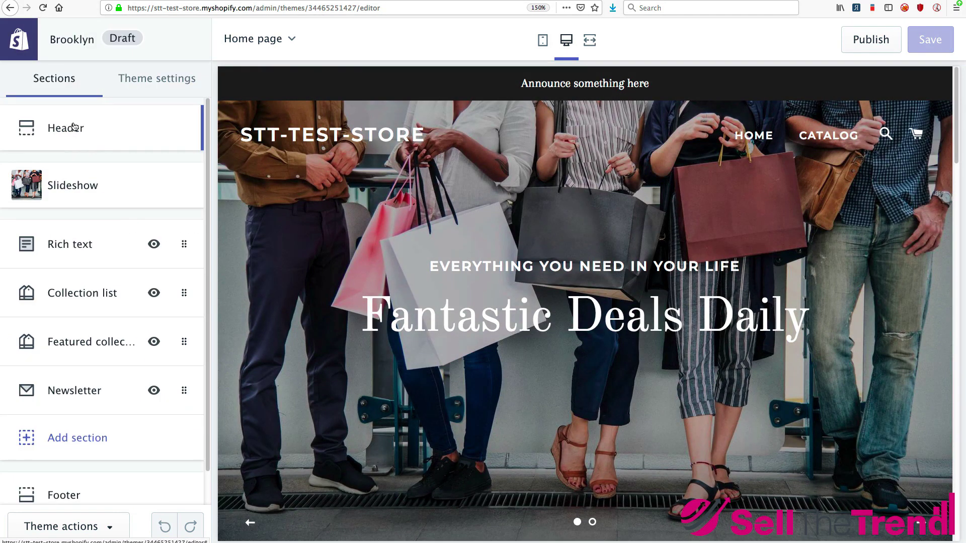
# Step: Examine the settings of the Header and Collection list sections, returning to the section list after each
pyautogui.click(72, 127)
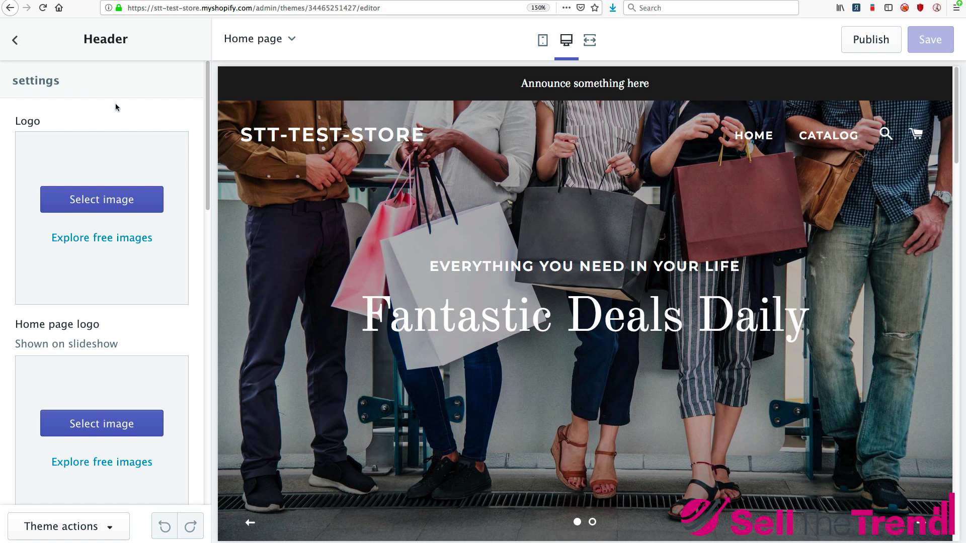
pyautogui.click(17, 42)
pyautogui.scroll(-1, 120, 251)
pyautogui.scroll(-1, 121, 251)
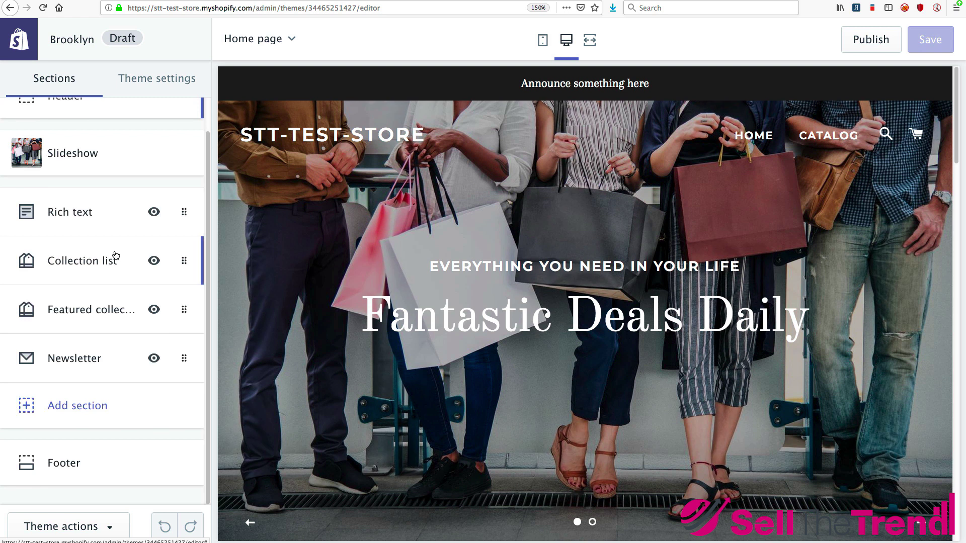
pyautogui.click(90, 266)
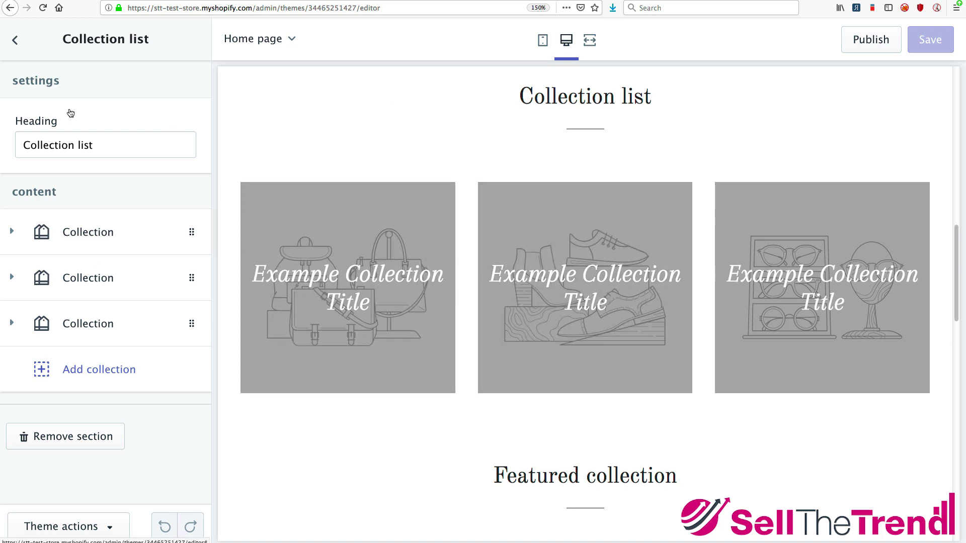
pyautogui.click(15, 39)
# Step: Leave the theme editor and start a new online store page titled "About Us"
pyautogui.click(10, 9)
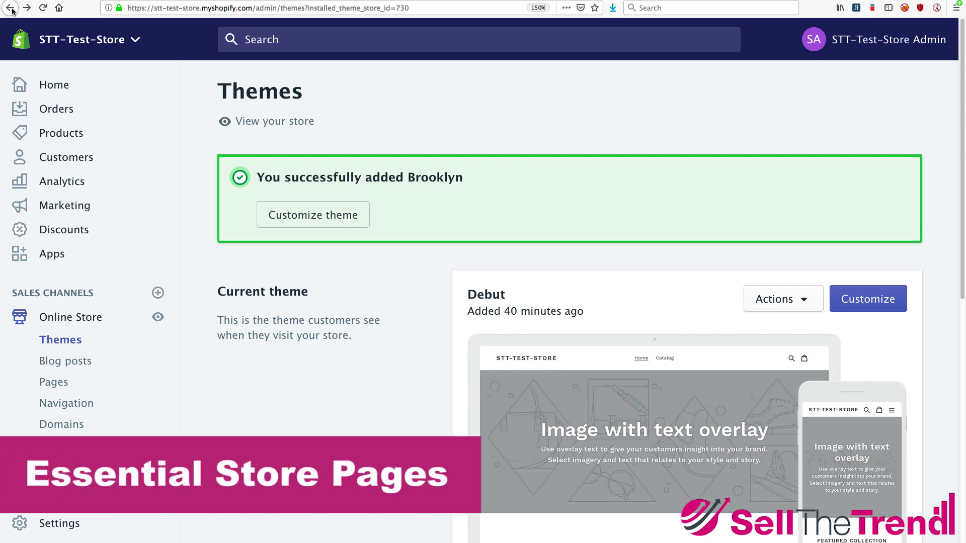
pyautogui.click(56, 382)
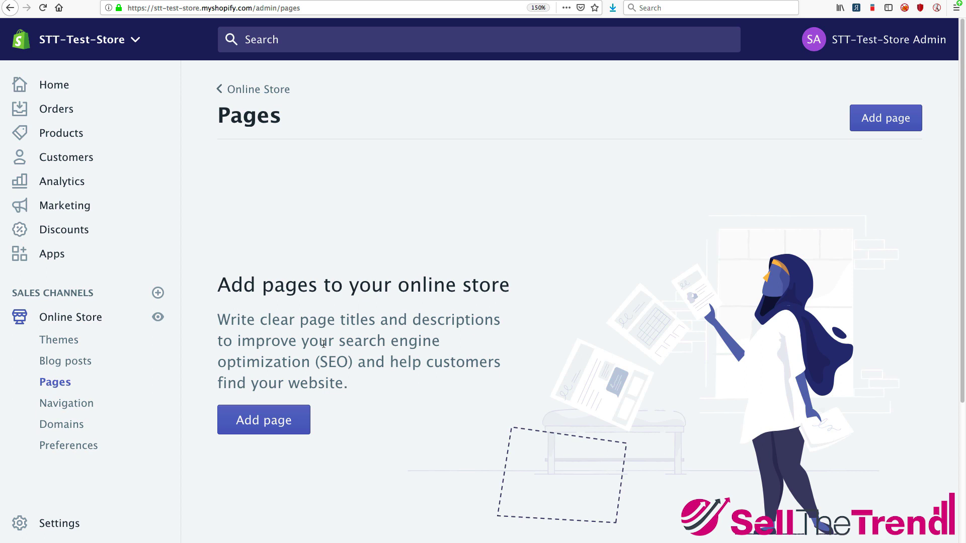
pyautogui.click(259, 422)
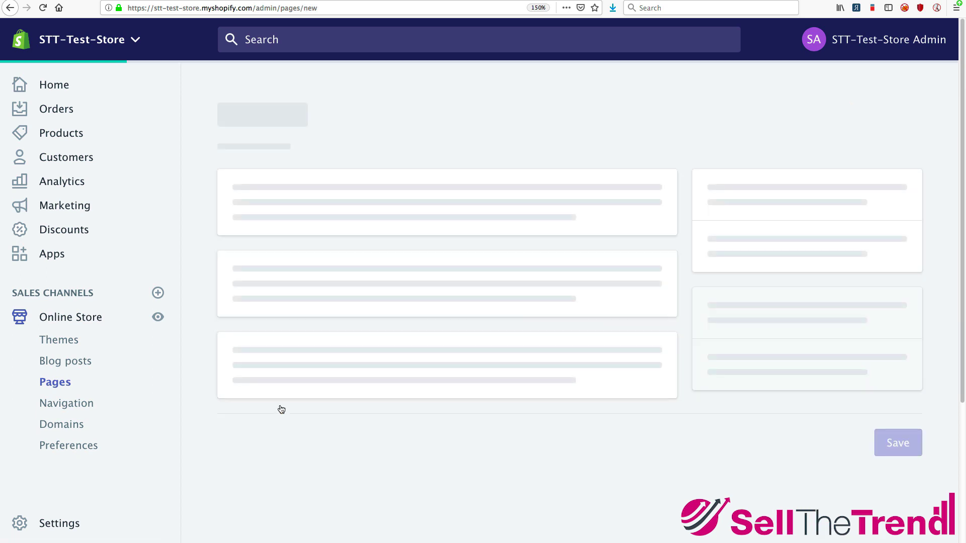
pyautogui.click(281, 230)
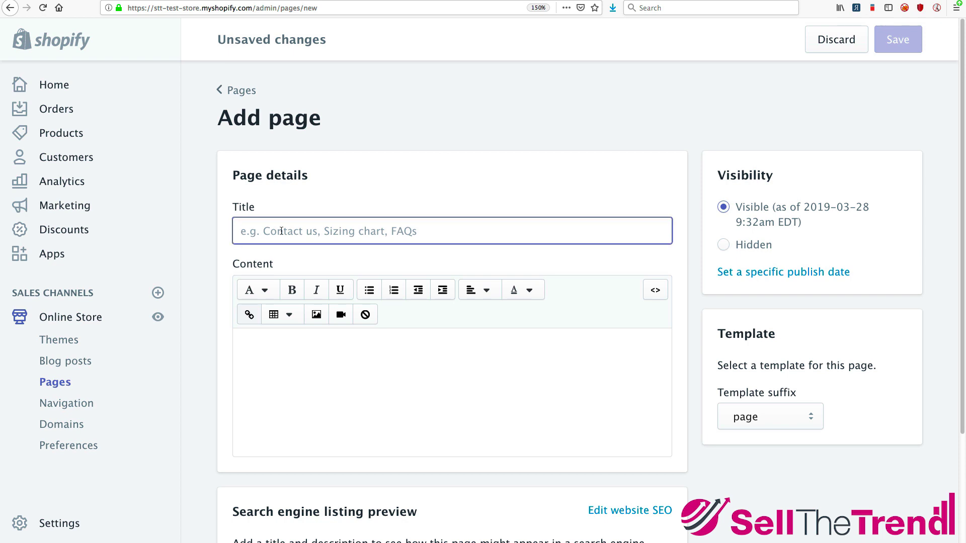
pyautogui.write('About Us')
# Step: Enter the page content "We created this store to buy everything that is trending at the moment! buy with confidence, fast shipping!"
pyautogui.click(310, 347)
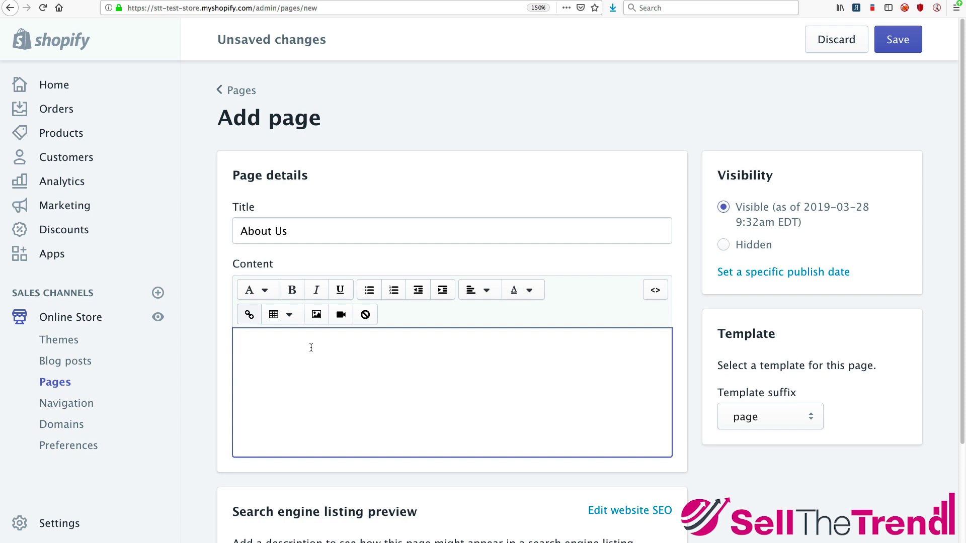
pyautogui.write('We create')
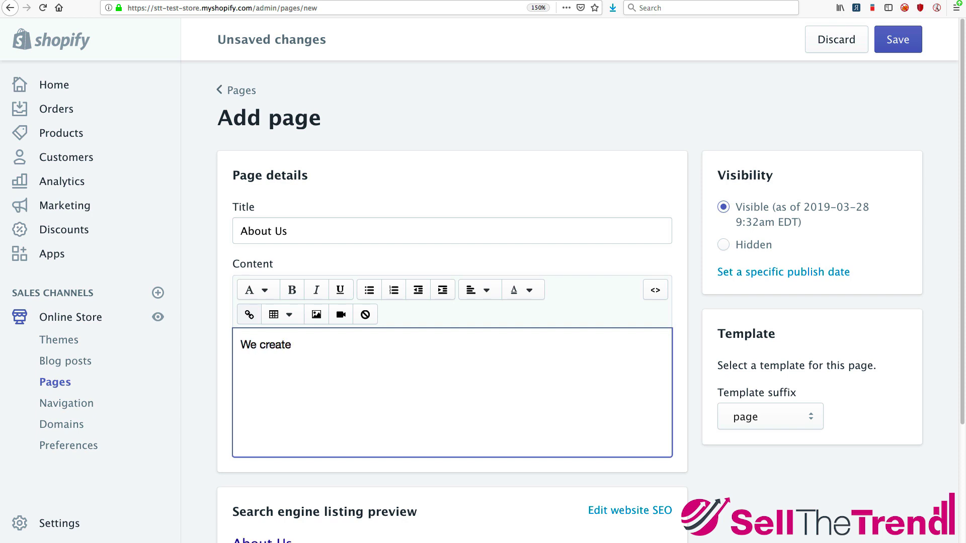
pyautogui.write('d this store to allow to see')
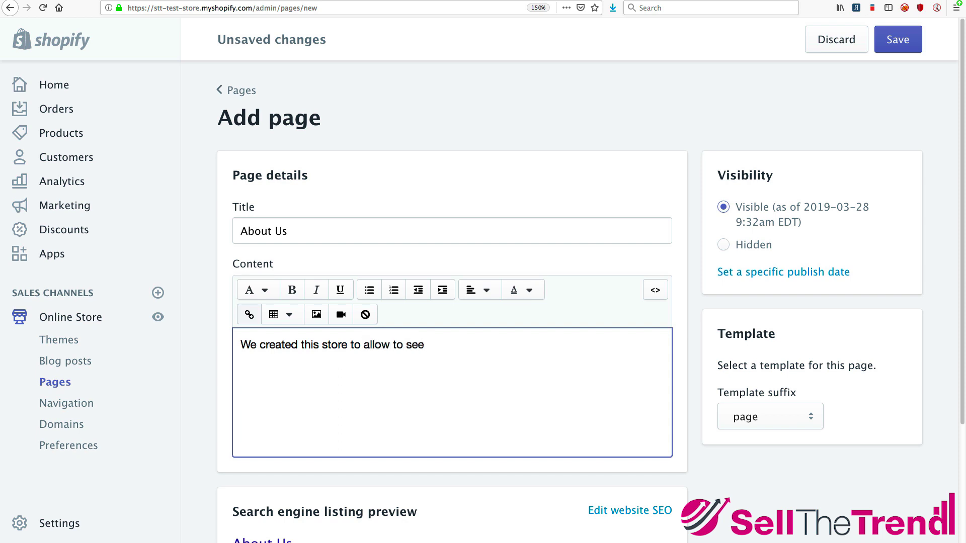
pyautogui.write(' everyting')
pyautogui.press('BackSpace')
pyautogui.press('BackSpace')
pyautogui.press('BackSpace')
pyautogui.press('BackSpace')
pyautogui.press('BackSpace')
pyautogui.press('BackSpace')
pyautogui.press('BackSpace')
pyautogui.press('BackSpace')
pyautogui.press('BackSpace')
pyautogui.press('BackSpace')
pyautogui.press('BackSpace')
pyautogui.press('BackSpace')
pyautogui.press('BackSpace')
pyautogui.press('BackSpace')
pyautogui.press('BackSpace')
pyautogui.press('BackSpace')
pyautogui.press('BackSpace')
pyautogui.press('BackSpace')
pyautogui.press('BackSpace')
pyautogui.press('BackSpace')
pyautogui.press('BackSpace')
pyautogui.press('BackSpace')
pyautogui.write('buy evertyhing')
pyautogui.press('BackSpace')
pyautogui.press('BackSpace')
pyautogui.press('BackSpace')
pyautogui.press('BackSpace')
pyautogui.press('BackSpace')
pyautogui.write('hing')
pyautogui.press('BackSpace')
pyautogui.press('BackSpace')
pyautogui.press('BackSpace')
pyautogui.press('BackSpace')
pyautogui.press('BackSpace')
pyautogui.write('ything that is trending ')
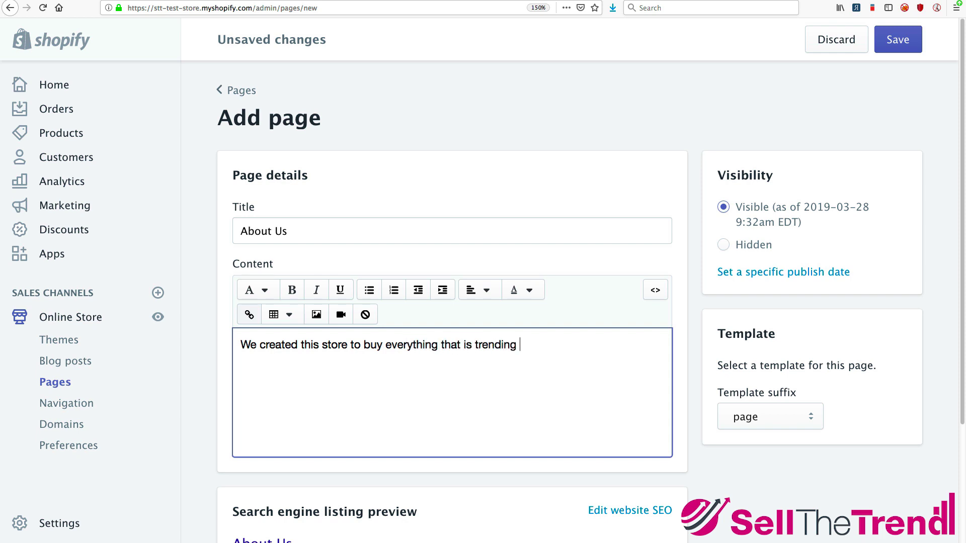
pyautogui.write('at the moment!  buy with confidence, fast shipp')
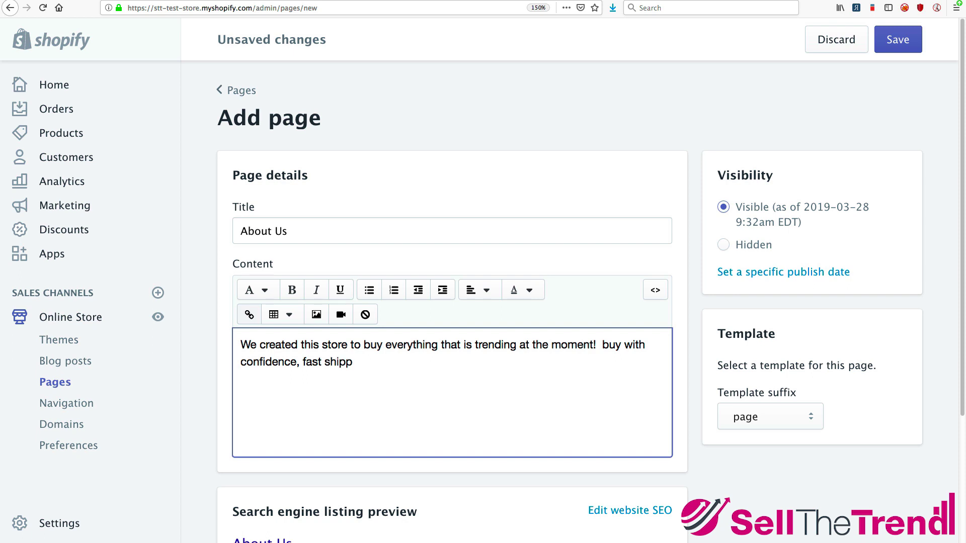
pyautogui.write('ing!')
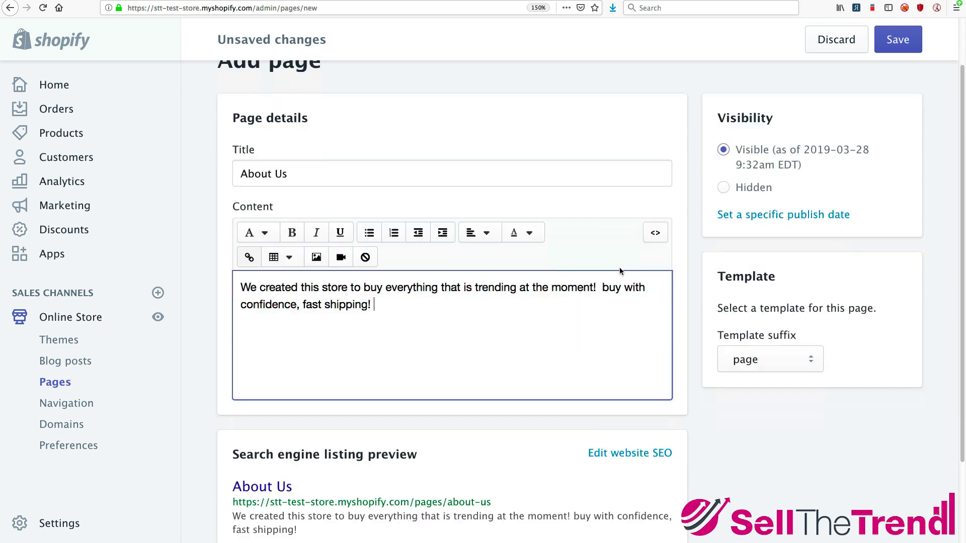
# Step: Save the About Us page and go back to the list of store pages
pyautogui.scroll(-3, 620, 267)
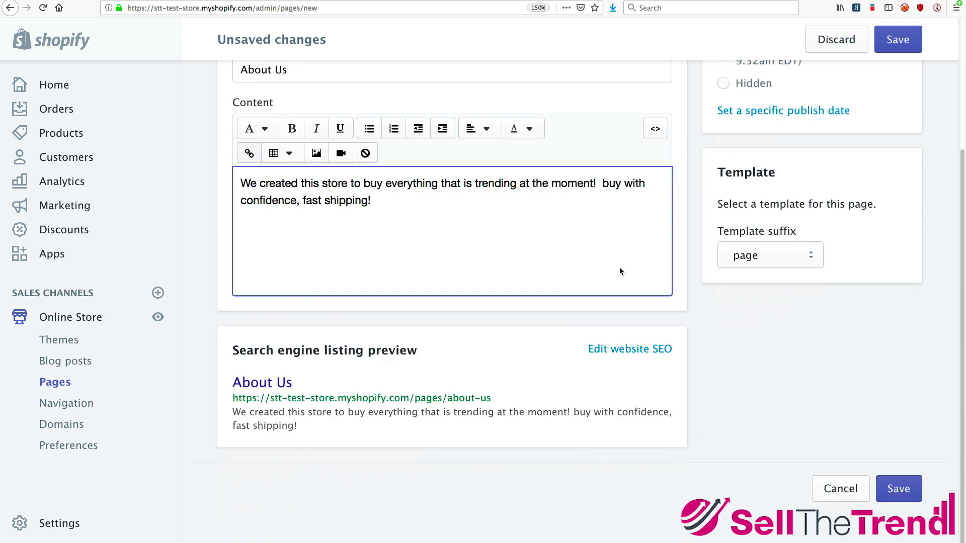
pyautogui.click(899, 489)
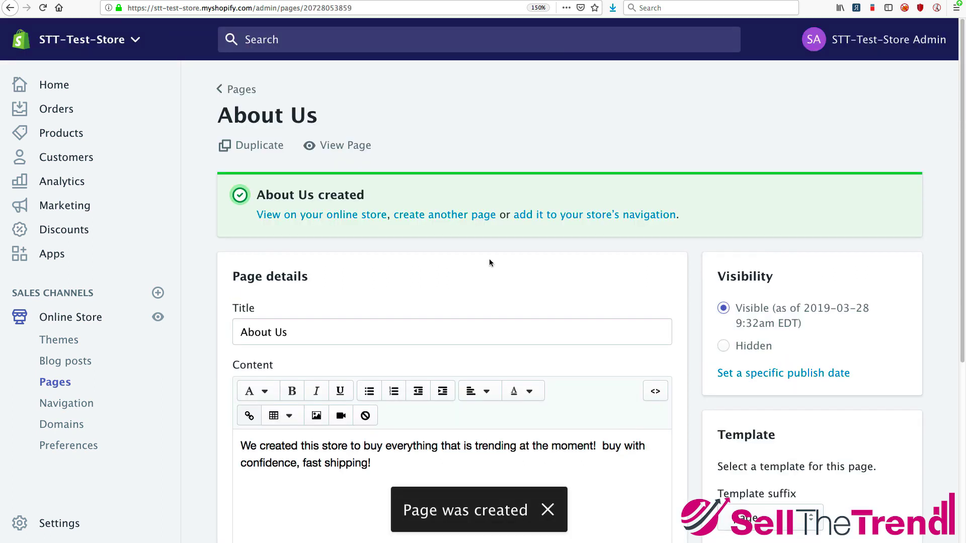
pyautogui.scroll(-1, 193, 312)
pyautogui.click(60, 383)
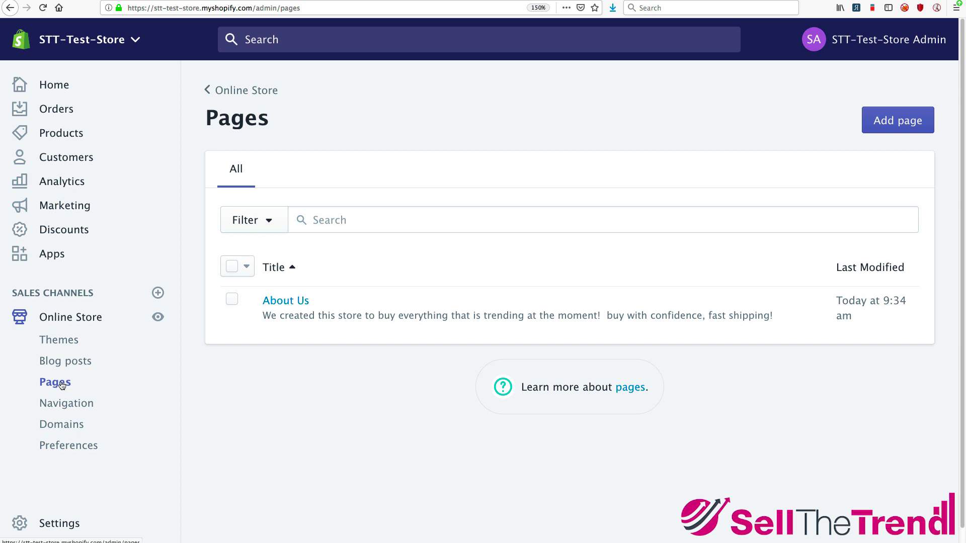
# Step: Start a new store page and give it the title "Contat Us"
pyautogui.click(873, 121)
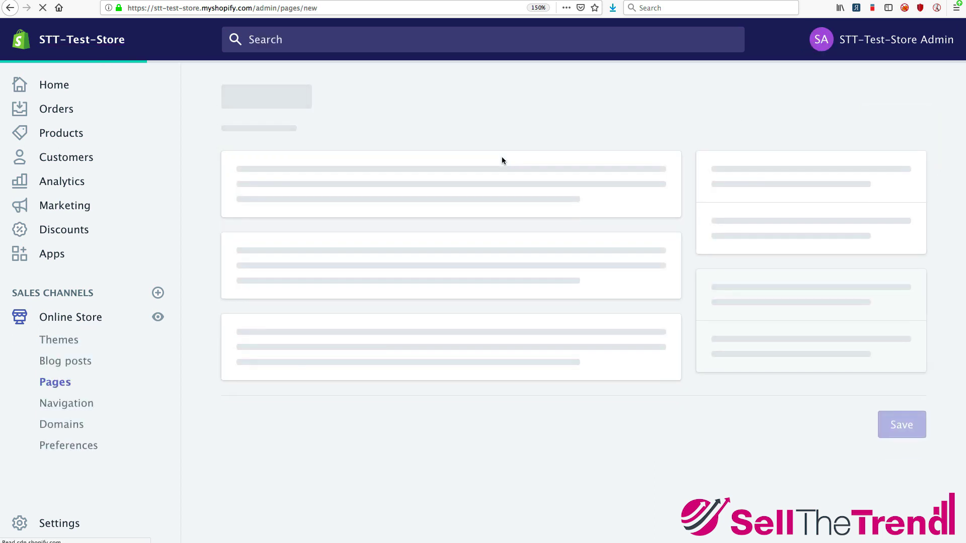
pyautogui.click(239, 228)
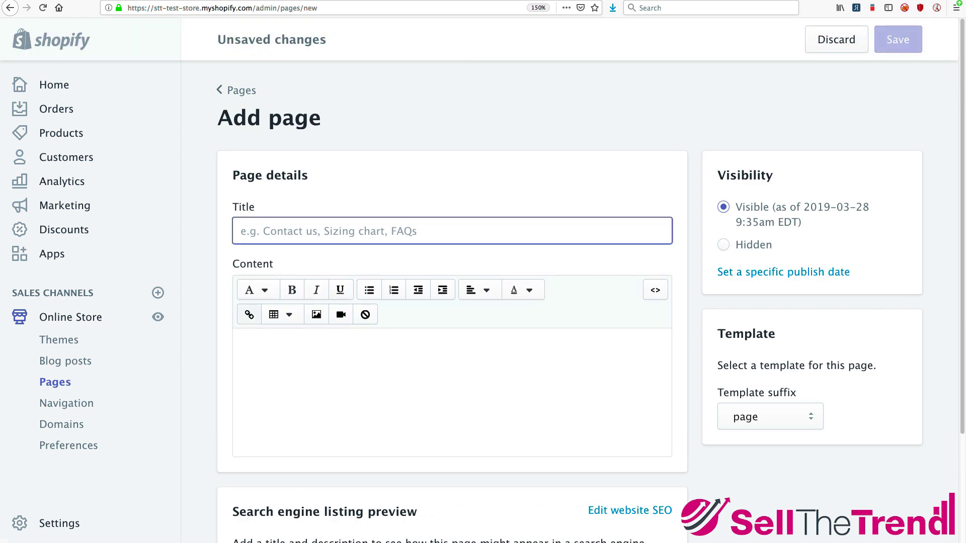
pyautogui.write('Contat Us')
pyautogui.press('BackSpace')
pyautogui.press('BackSpace')
pyautogui.write('us')
pyautogui.press('BackSpace')
pyautogui.press('BackSpace')
pyautogui.write('Us')
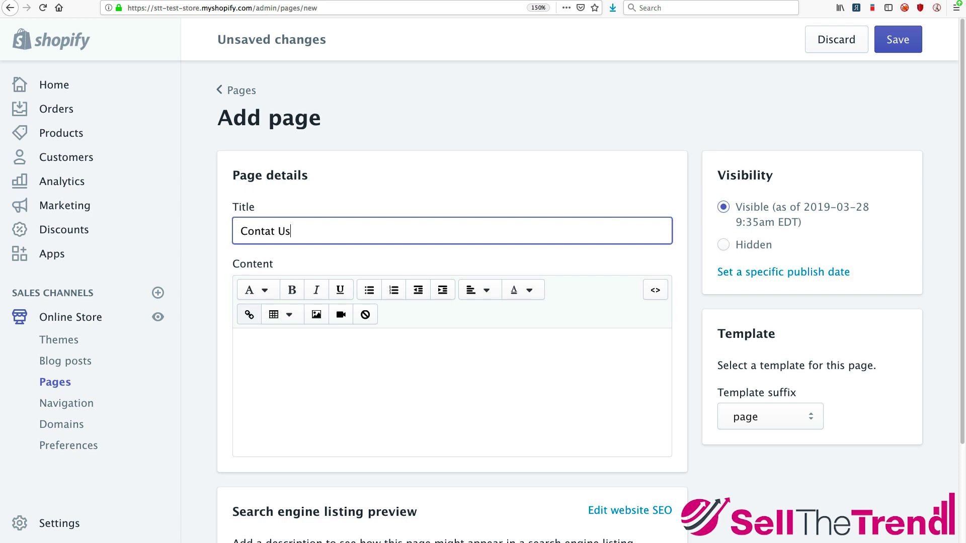
pyautogui.press('Tab')
# Step: Set the page's template suffix to page.contact and save the page
pyautogui.click(801, 417)
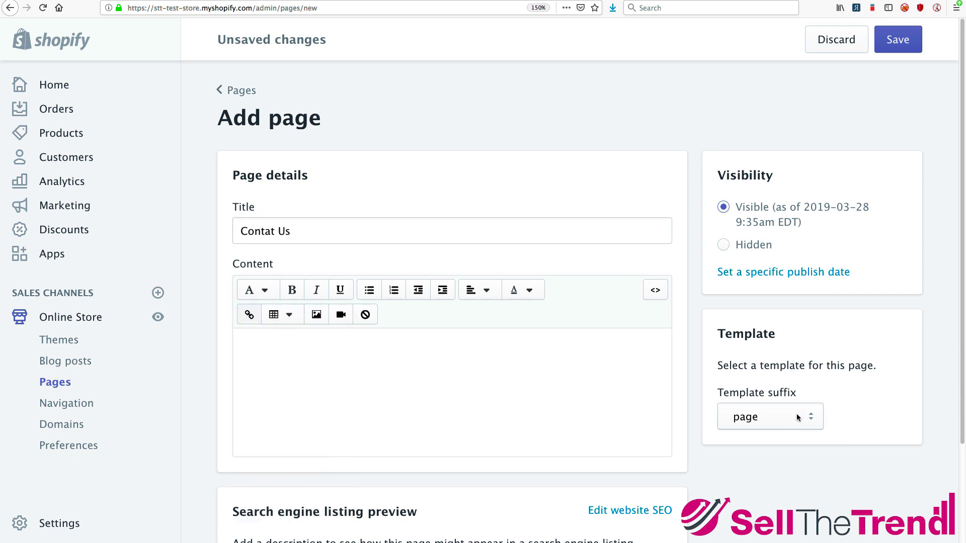
pyautogui.click(790, 423)
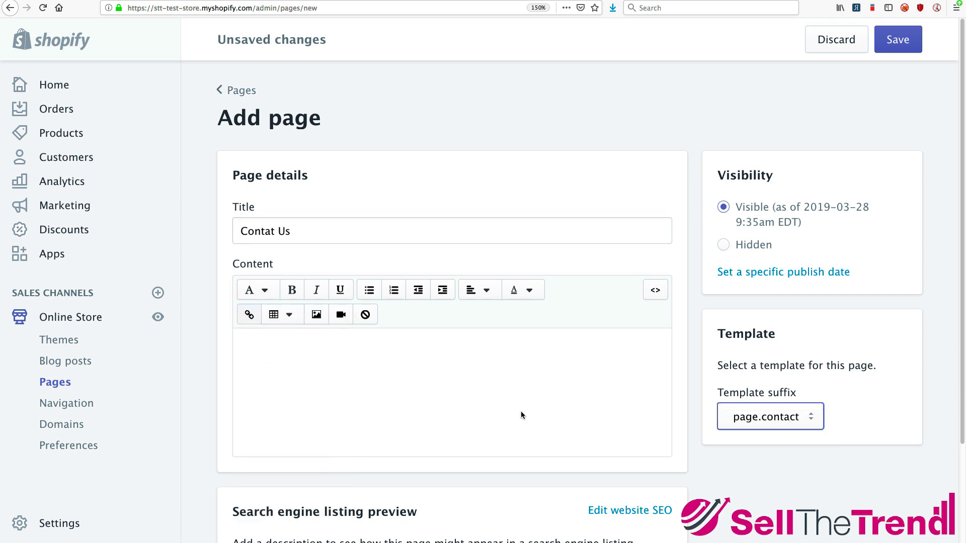
pyautogui.scroll(-2, 810, 415)
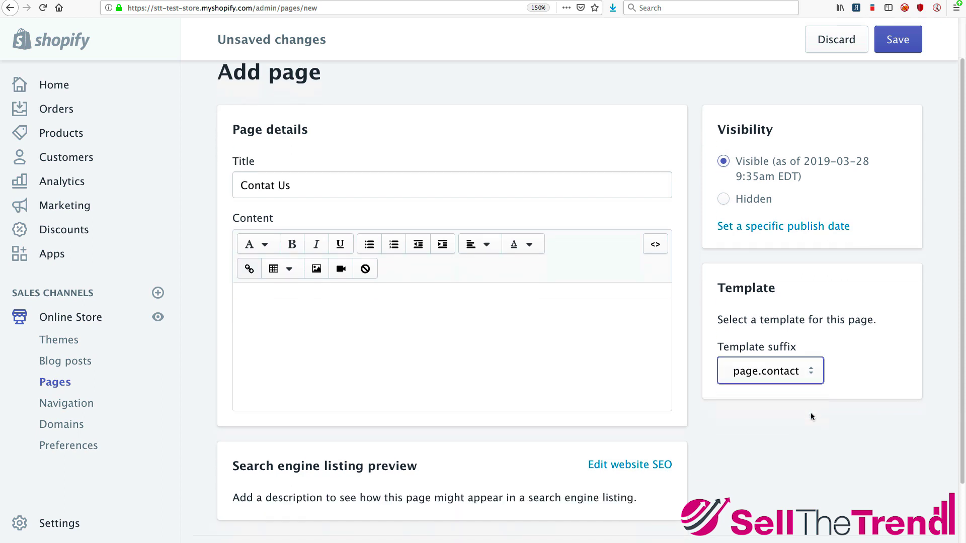
pyautogui.scroll(2, 822, 368)
pyautogui.scroll(-4, 809, 358)
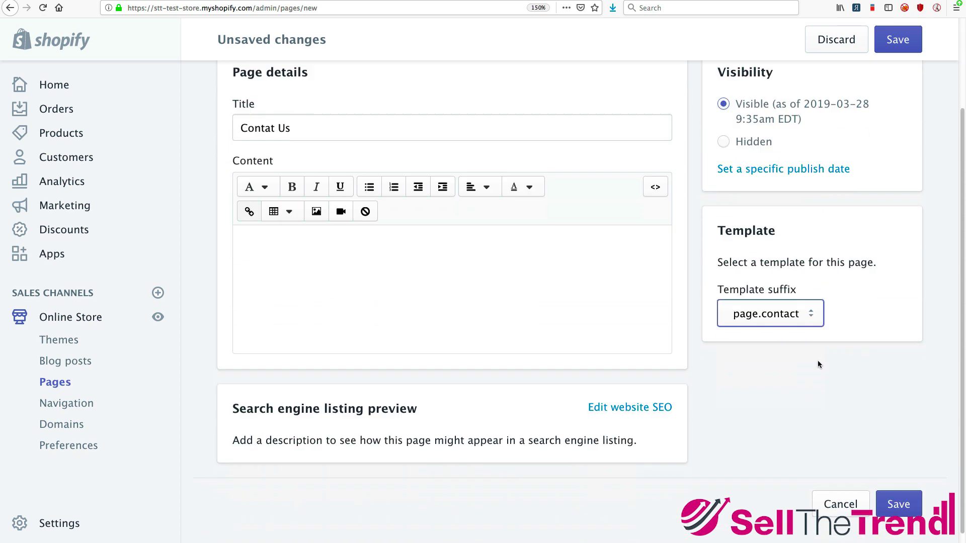
pyautogui.scroll(3, 799, 357)
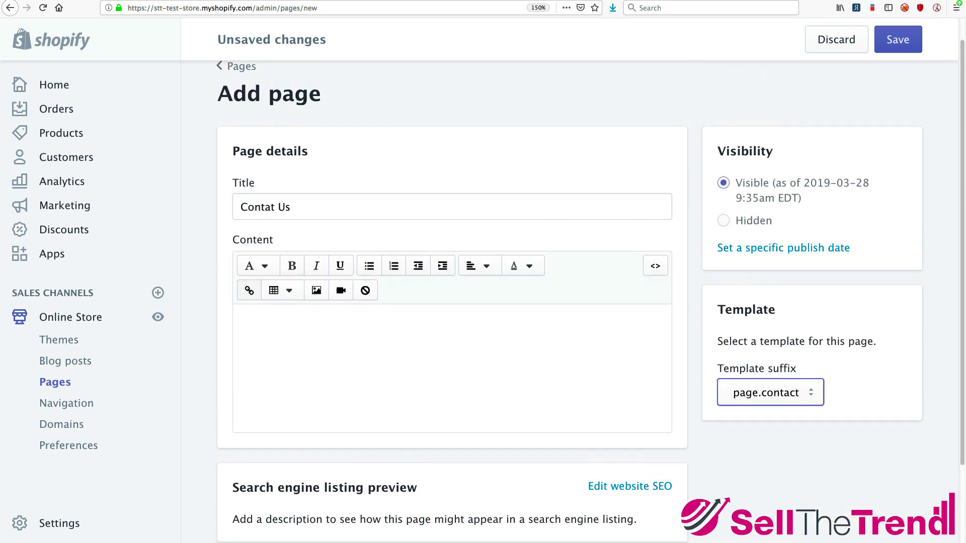
pyautogui.click(900, 40)
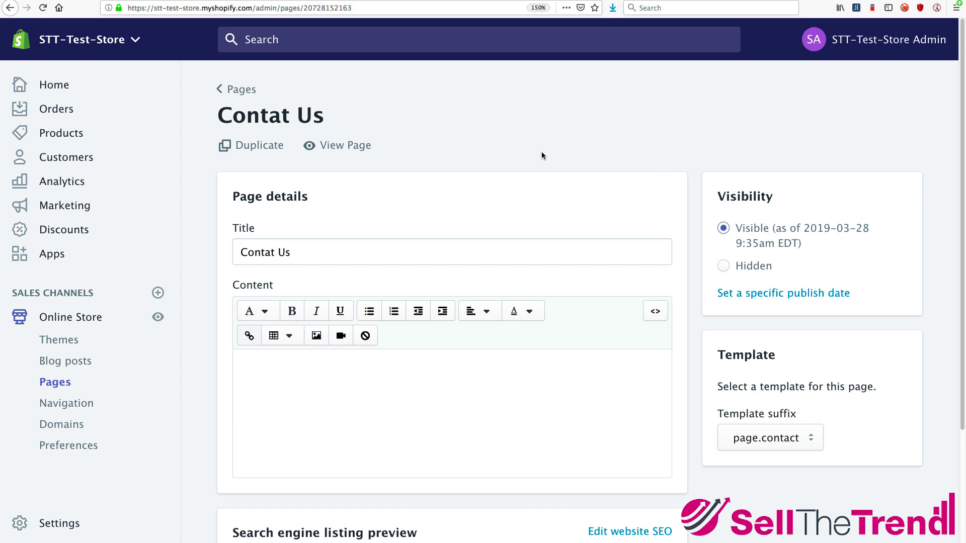
# Step: Enter the page content "Contact us using this form with any questions of concerns." and save the page
pyautogui.scroll(-3, 541, 152)
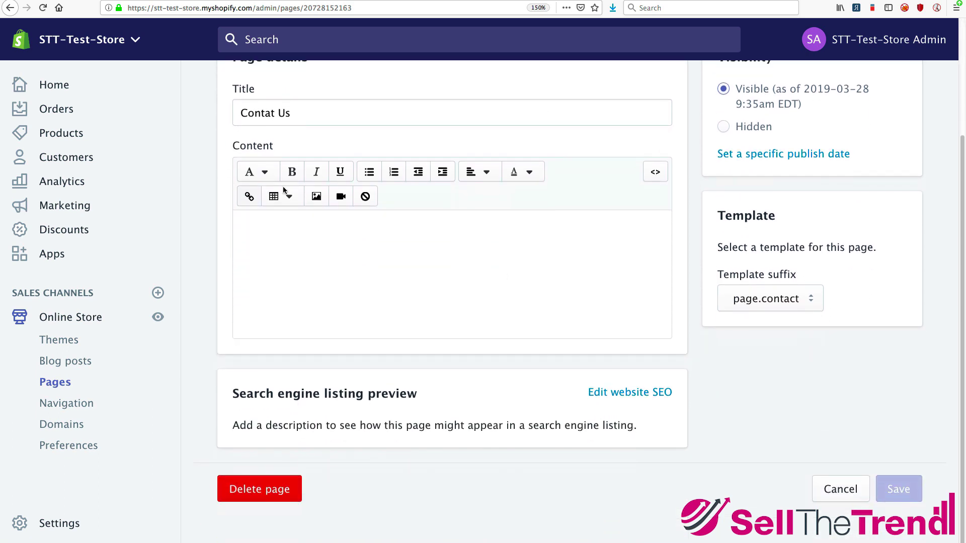
pyautogui.click(302, 246)
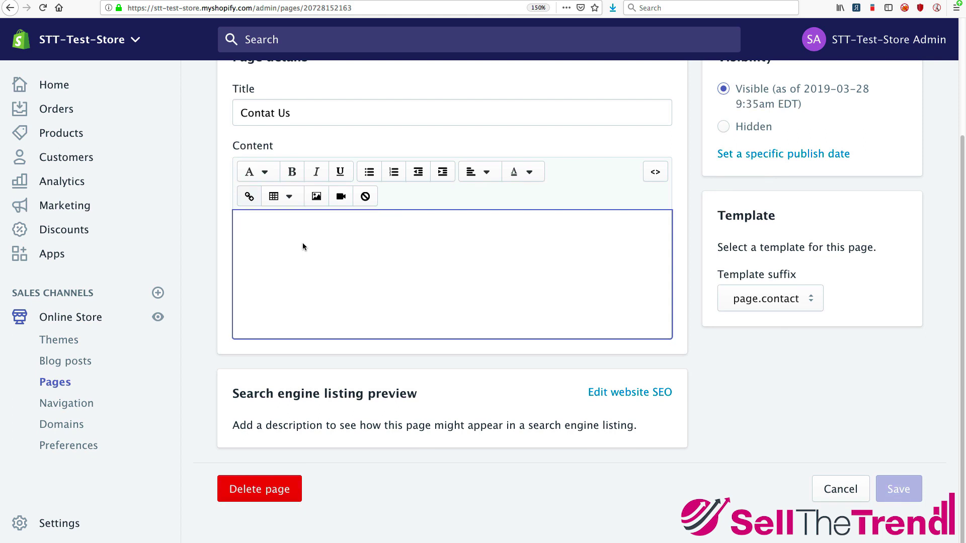
pyautogui.write('ontac')
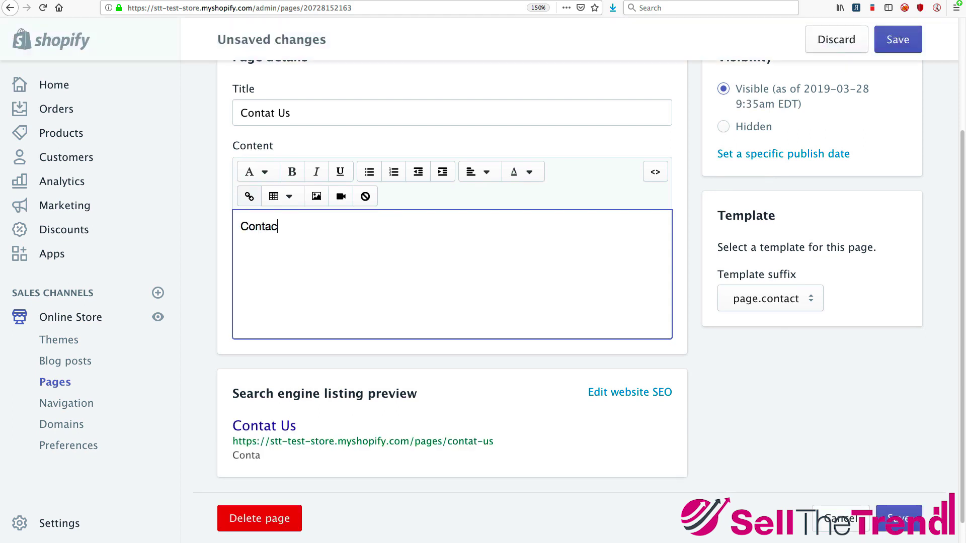
pyautogui.write('t us using this form')
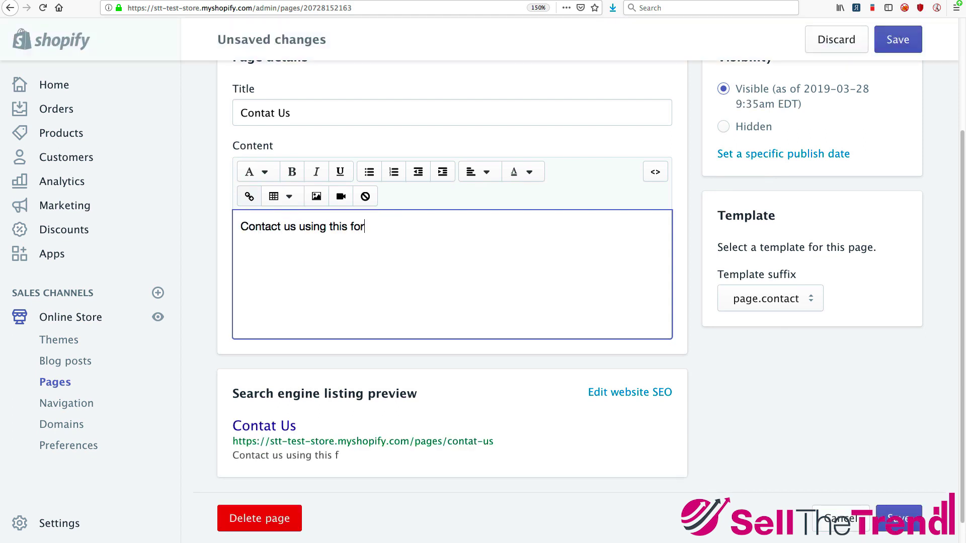
pyautogui.press('BackSpace')
pyautogui.press('BackSpace')
pyautogui.write('rm with any quest')
pyautogui.press('BackSpace')
pyautogui.press('BackSpace')
pyautogui.write('estions of concerns')
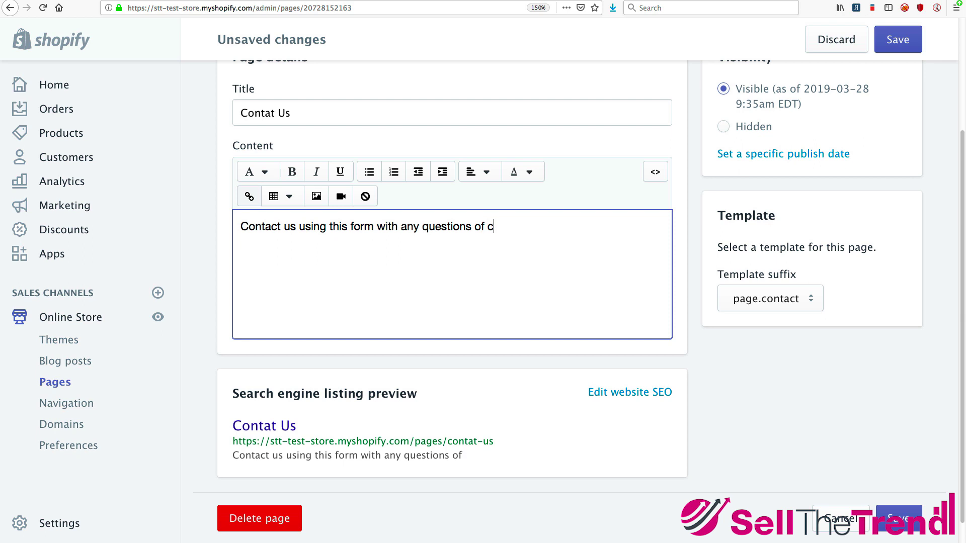
pyautogui.press('BackSpace')
pyautogui.press('BackSpace')
pyautogui.write('ns.')
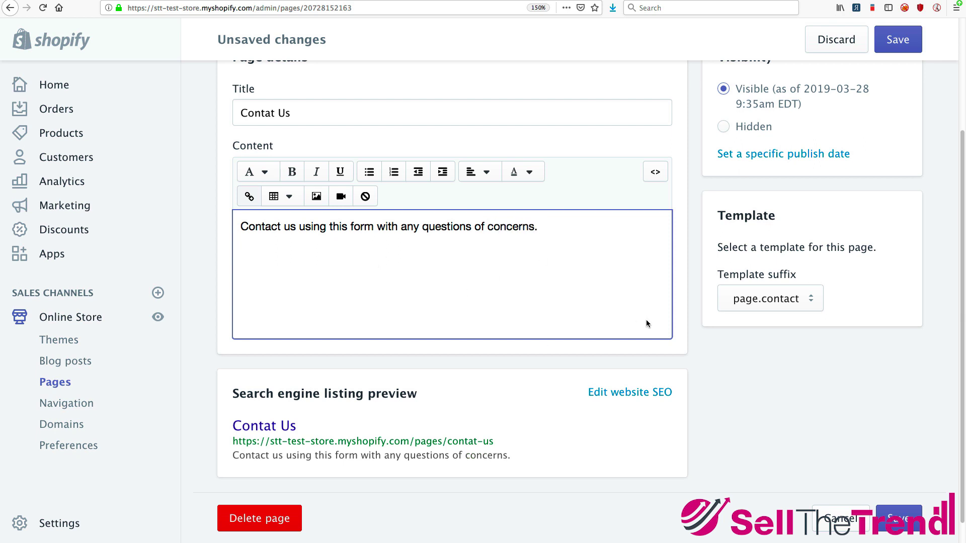
pyautogui.click(899, 518)
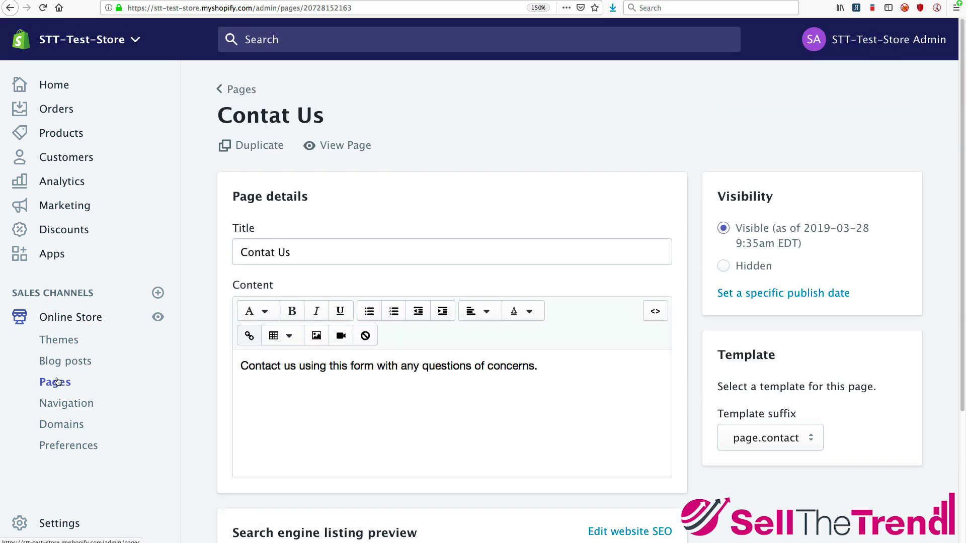
# Step: Return to the list of store pages and start a new page titled "Shipping"
pyautogui.click(55, 382)
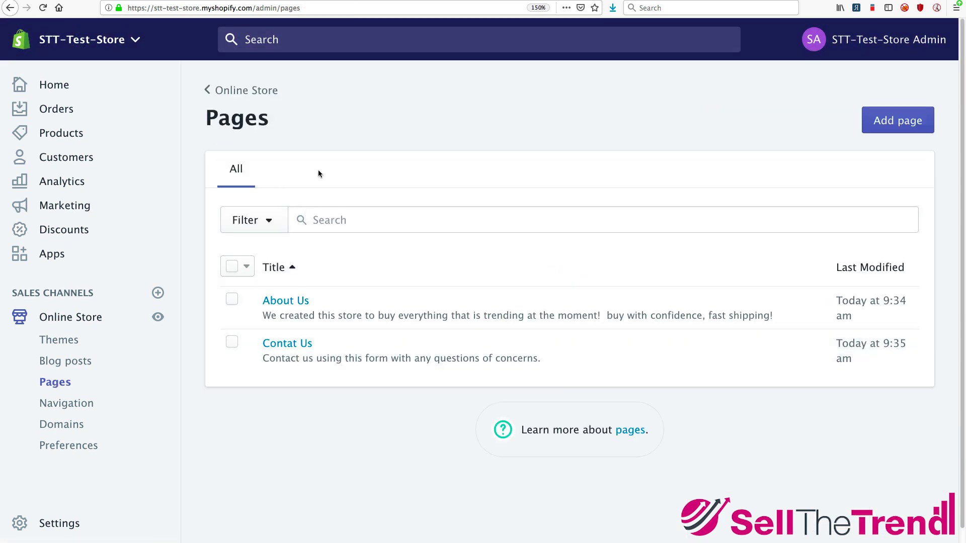
pyautogui.click(897, 120)
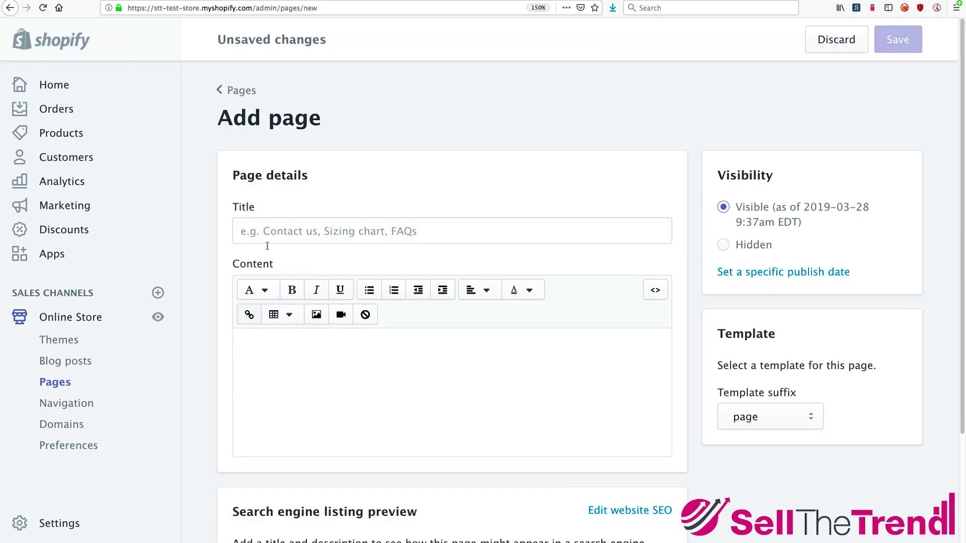
pyautogui.click(273, 230)
pyautogui.write('Shipping')
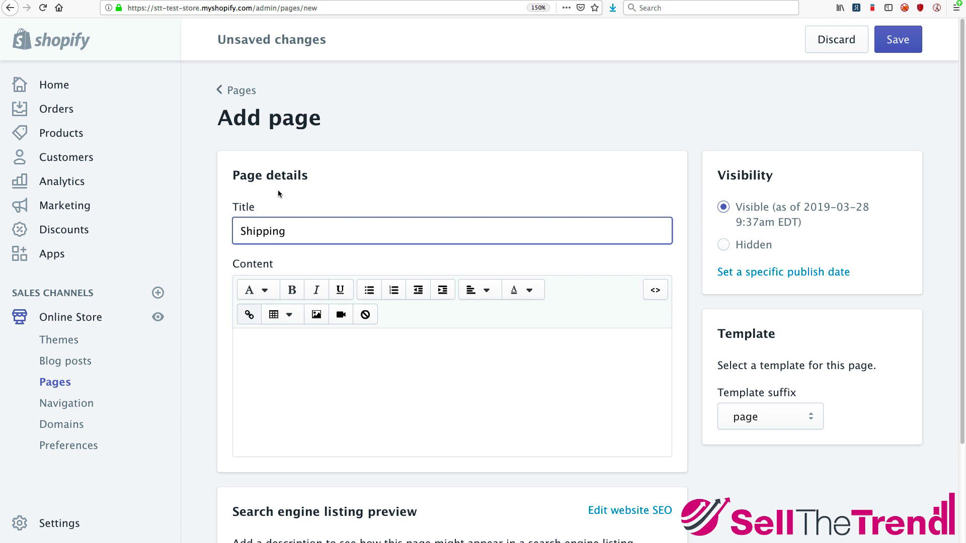
# Step: Enter the question "how long will my item take?" as the first line of the page content
pyautogui.click(289, 372)
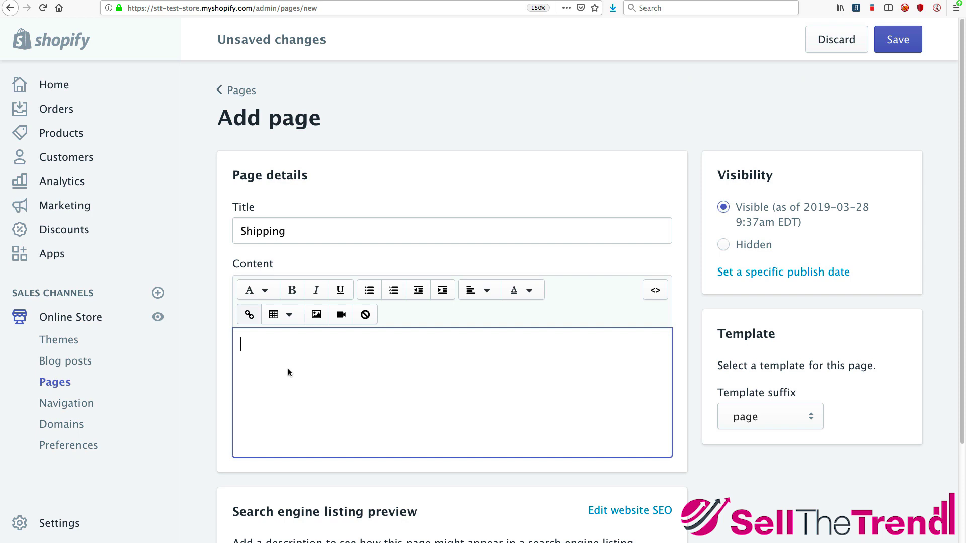
pyautogui.write('how long will my item ')
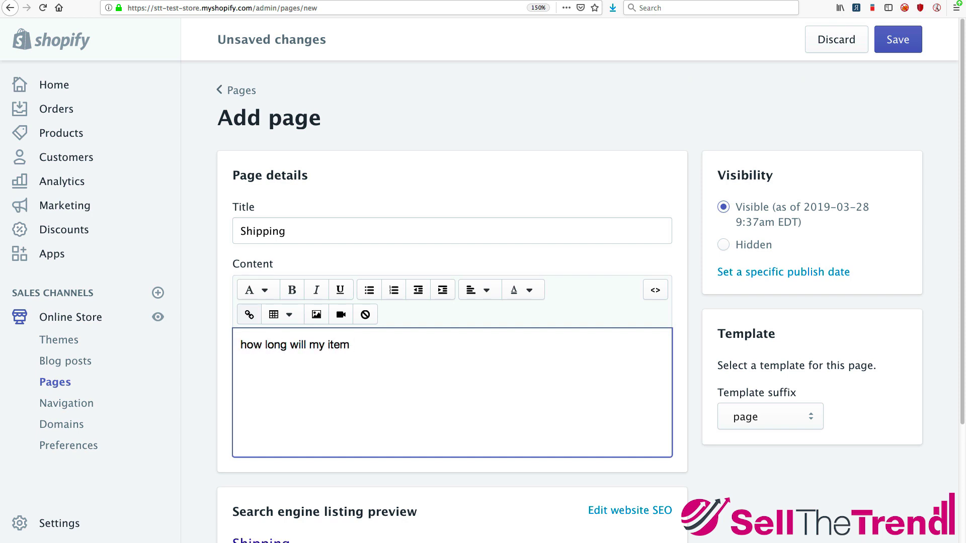
pyautogui.write('take?')
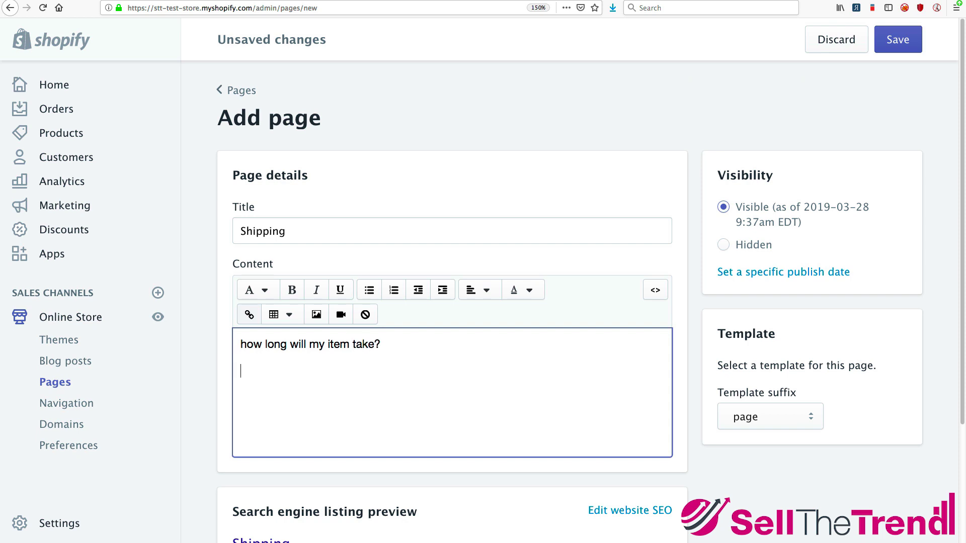
# Step: Add the answer line "- usually it takes anywhere from" below the question and save the Shipping page
pyautogui.write('- usuyall')
pyautogui.press('BackSpace')
pyautogui.press('BackSpace')
pyautogui.press('BackSpace')
pyautogui.press('BackSpace')
pyautogui.press('BackSpace')
pyautogui.write('ually it takes anywhere form')
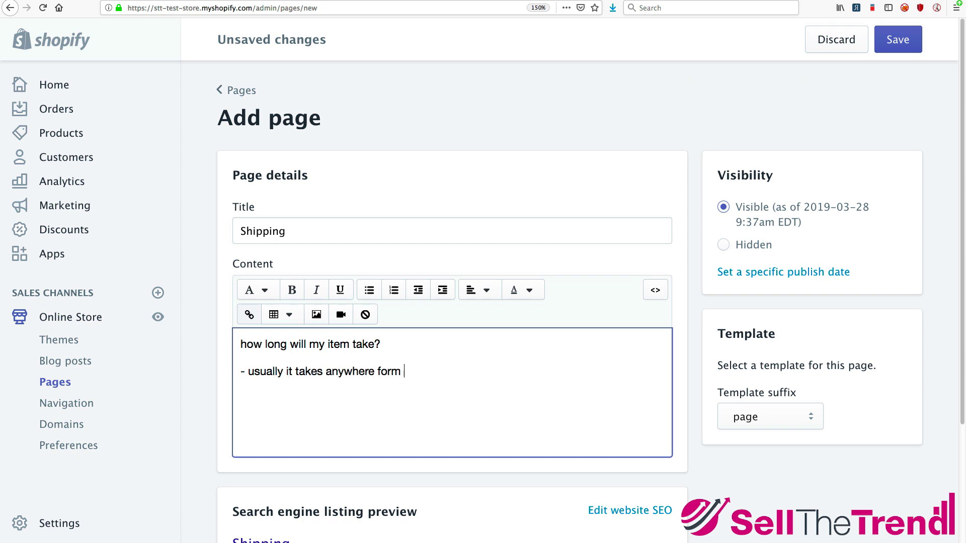
pyautogui.press('BackSpace')
pyautogui.press('BackSpace')
pyautogui.press('BackSpace')
pyautogui.press('BackSpace')
pyautogui.write('rom')
pyautogui.click(901, 44)
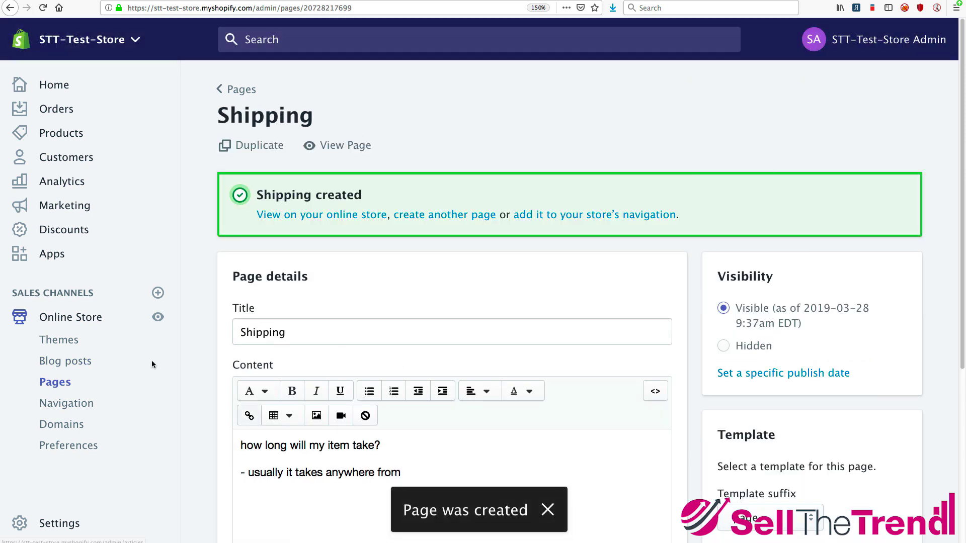
# Step: Go back to the list of store pages and start a new page titled "Track My Order"
pyautogui.click(50, 384)
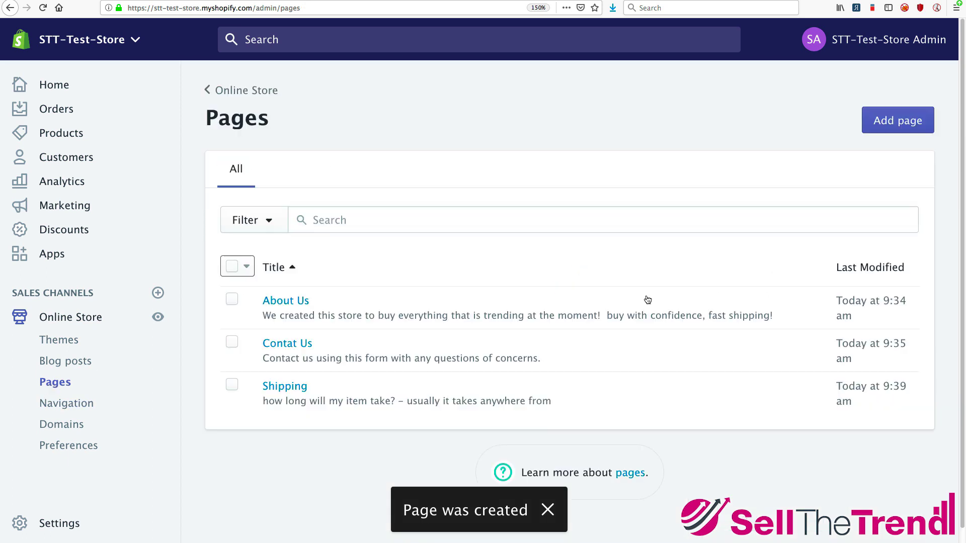
pyautogui.click(894, 122)
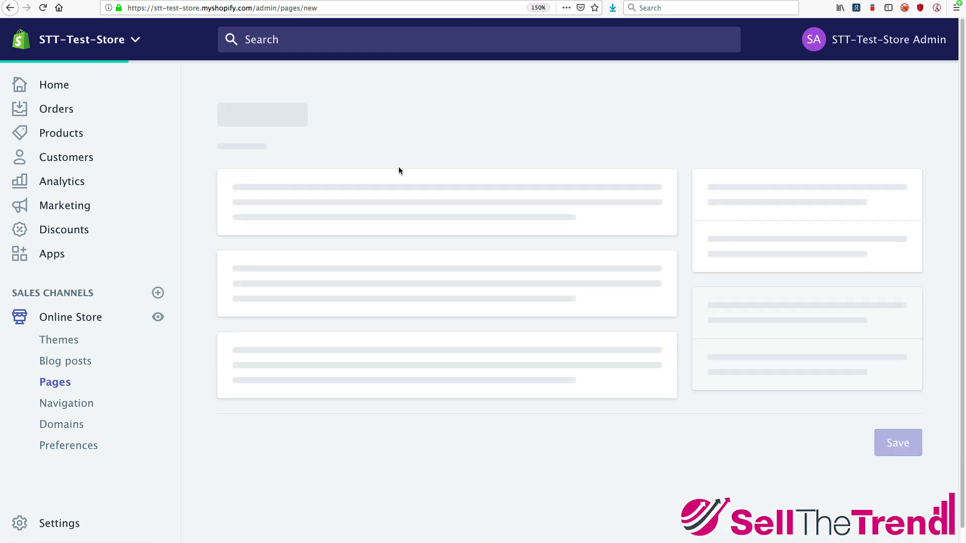
pyautogui.click(284, 232)
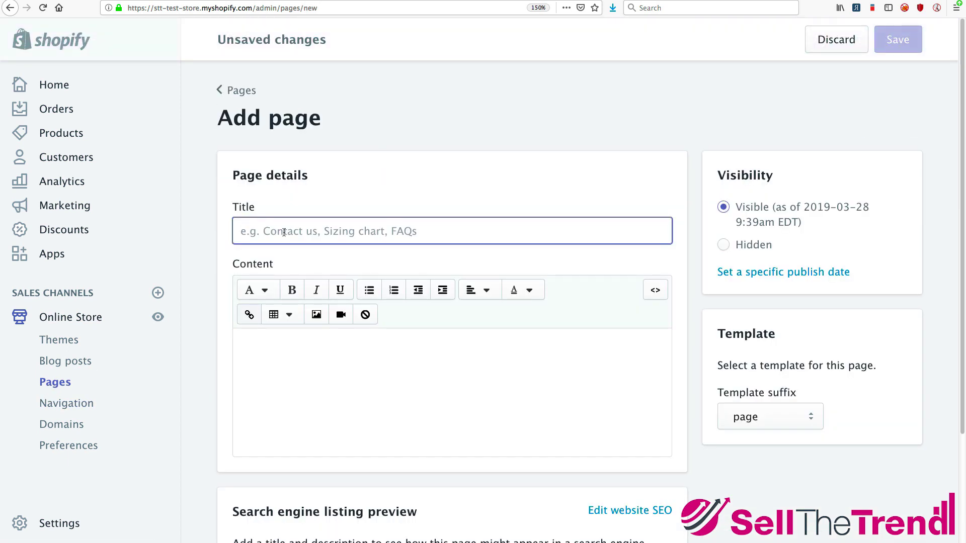
pyautogui.write('T')
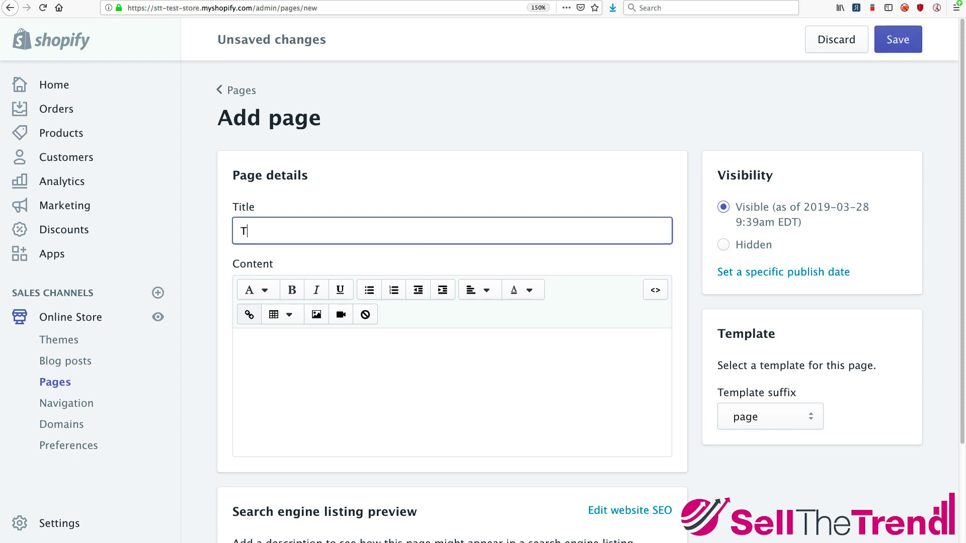
pyautogui.write('rack My Order')
pyautogui.click(348, 350)
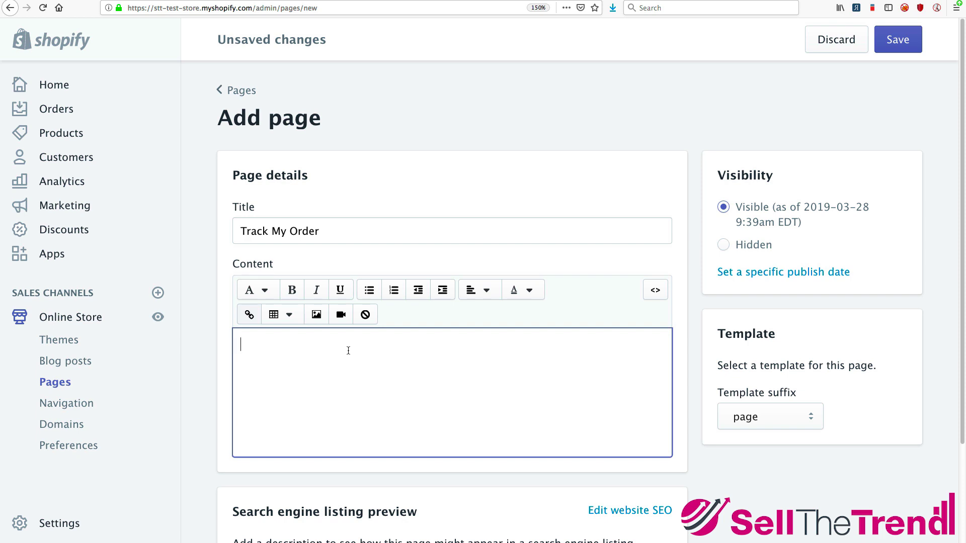
pyautogui.write('go here to track you order')
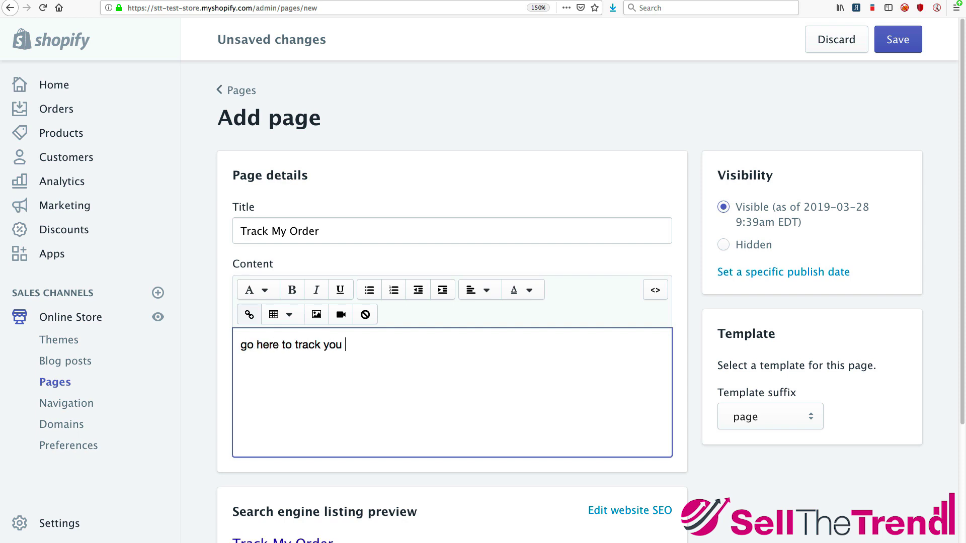
pyautogui.press('Return')
pyautogui.write('>')
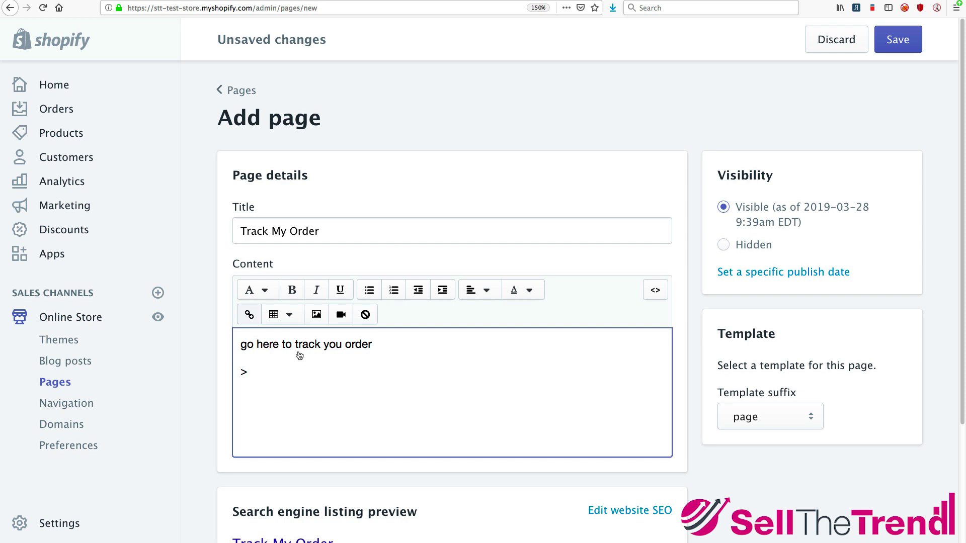
pyautogui.write('https://www.trackingmore.com/')
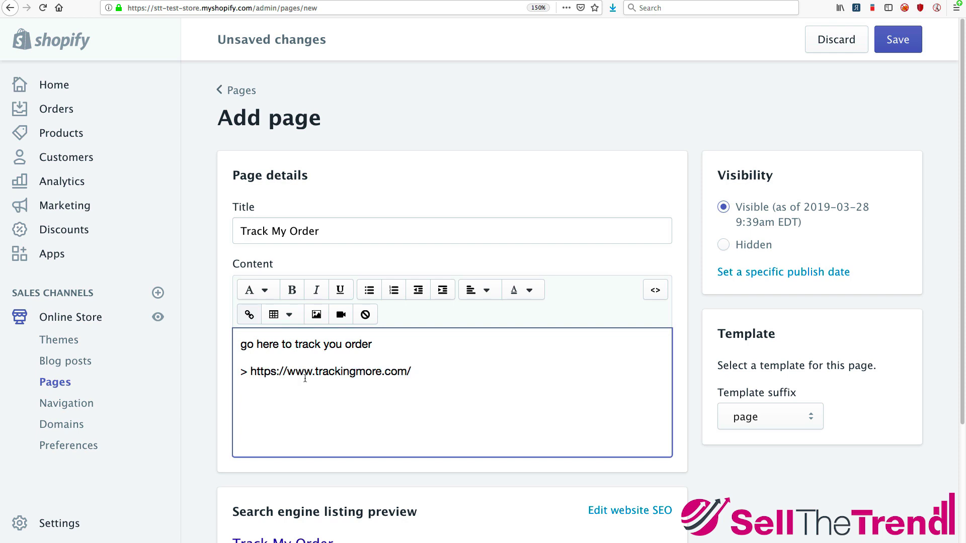
pyautogui.moveTo(424, 374); pyautogui.dragTo(250, 371)
pyautogui.hotkey('ctrl', 'c')
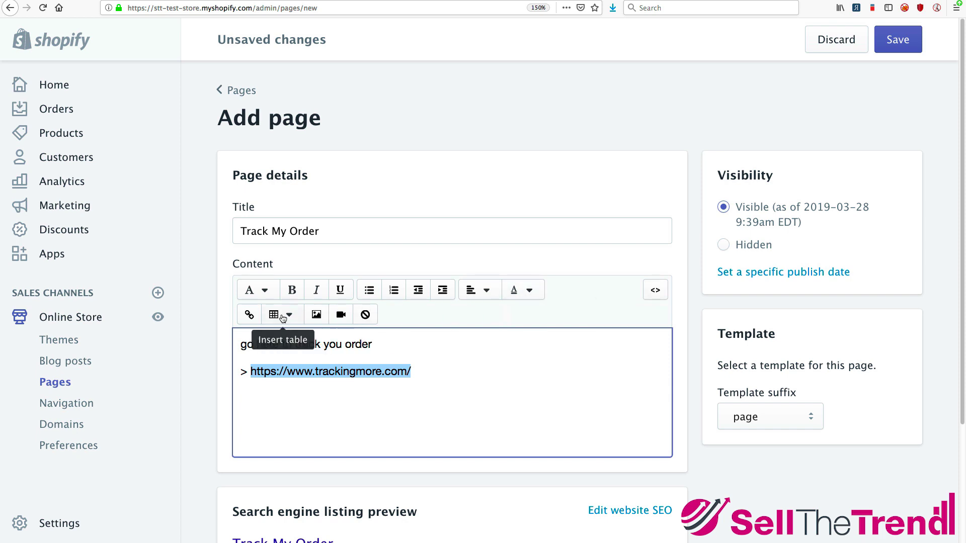
pyautogui.click(249, 315)
pyautogui.hotkey('ctrl', 'v')
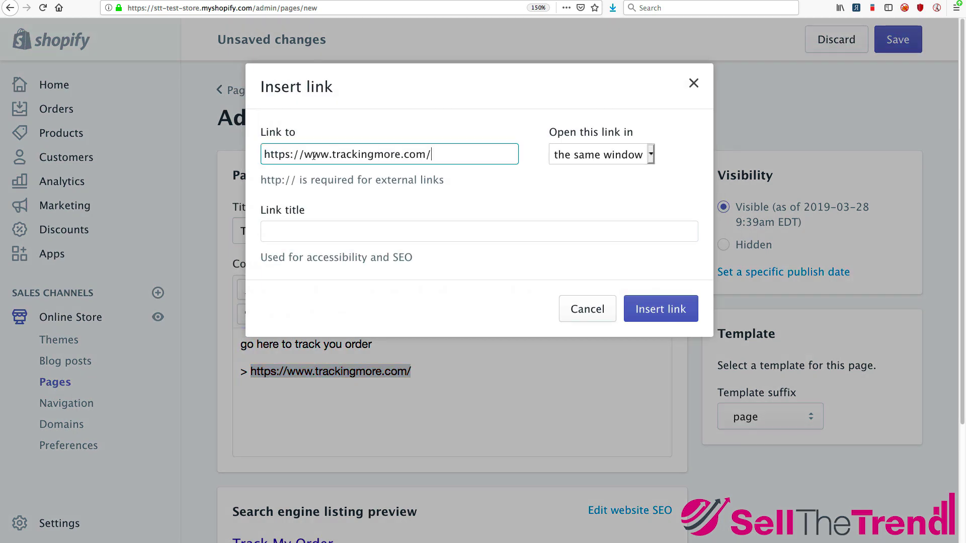
pyautogui.click(307, 222)
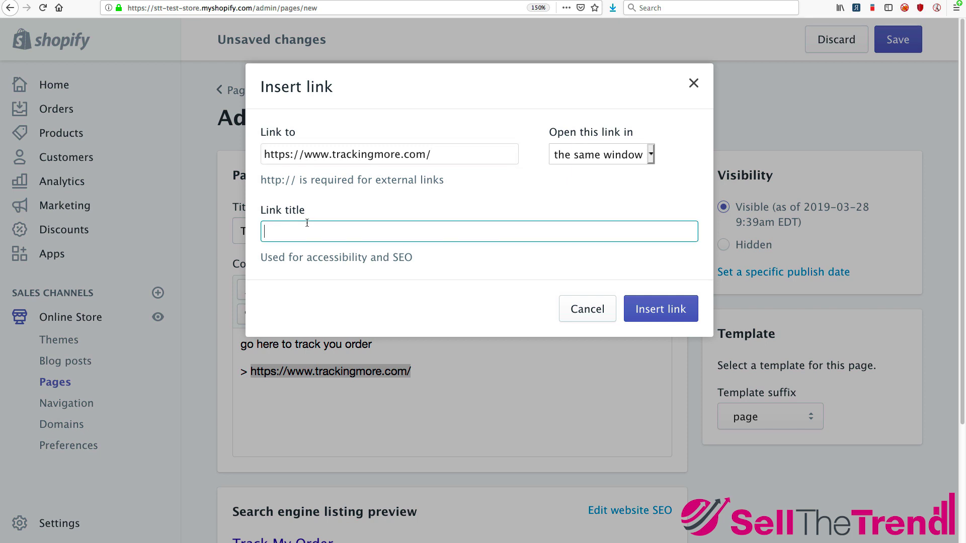
pyautogui.write('tracking lnk')
pyautogui.press('BackSpace')
pyautogui.press('BackSpace')
pyautogui.write('ink')
pyautogui.click(653, 317)
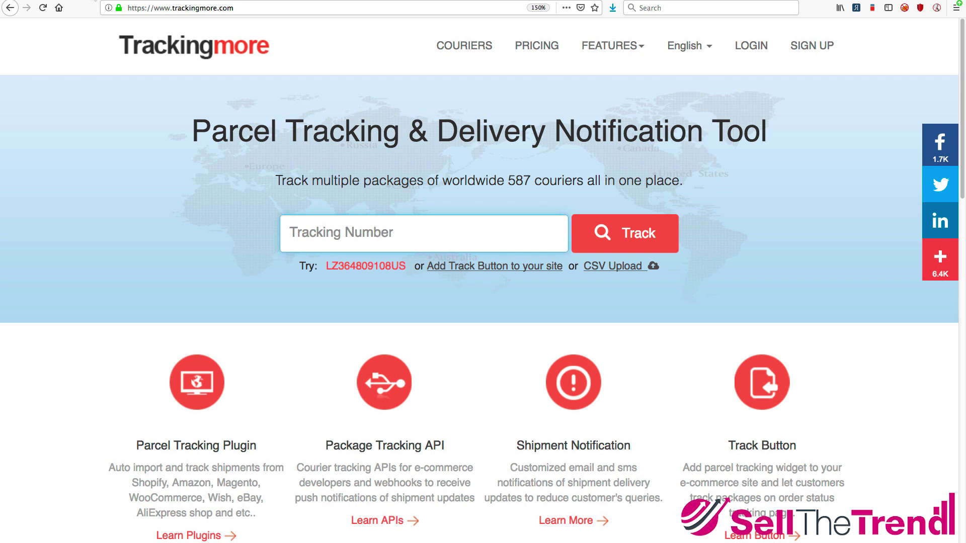
# Step: Switch back from the Trackingmore site to the store admin and save the Track My Order page
pyautogui.click(151, 1)
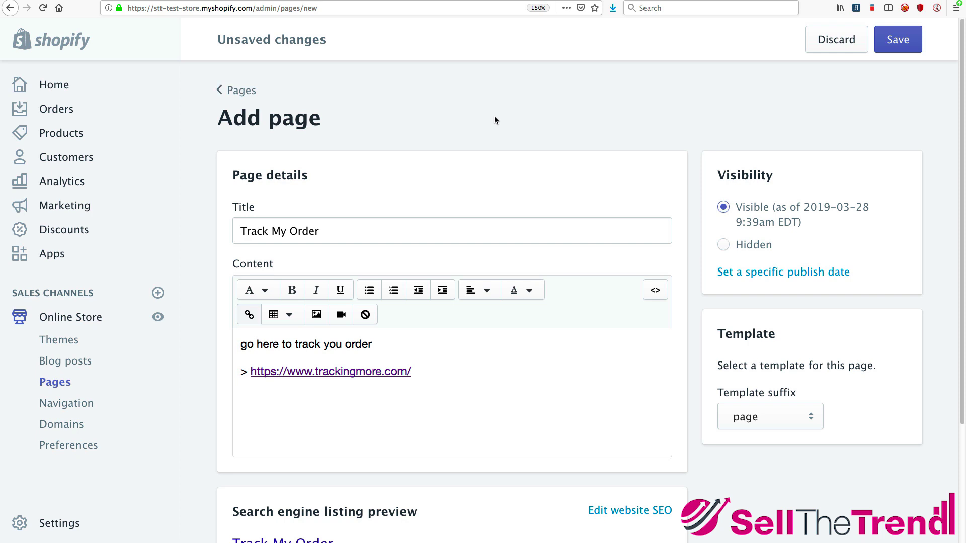
pyautogui.click(895, 42)
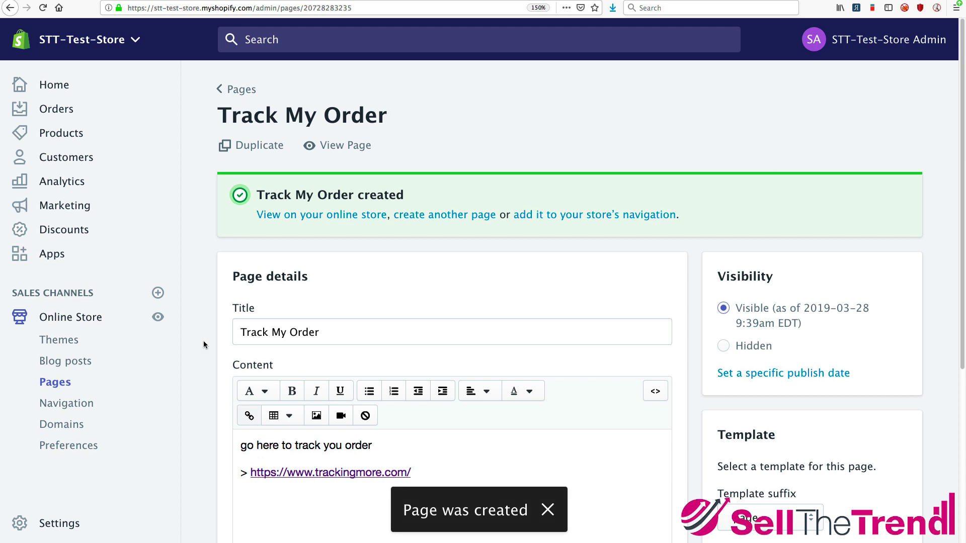
pyautogui.scroll(-2, 194, 338)
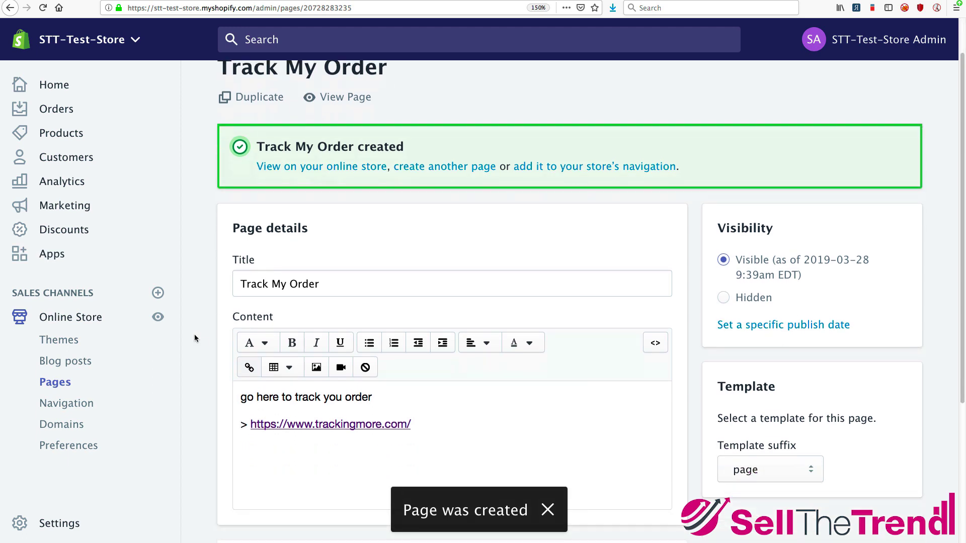
# Step: Create a new store page titled "Privacy Policy" with empty content and save it
pyautogui.click(55, 382)
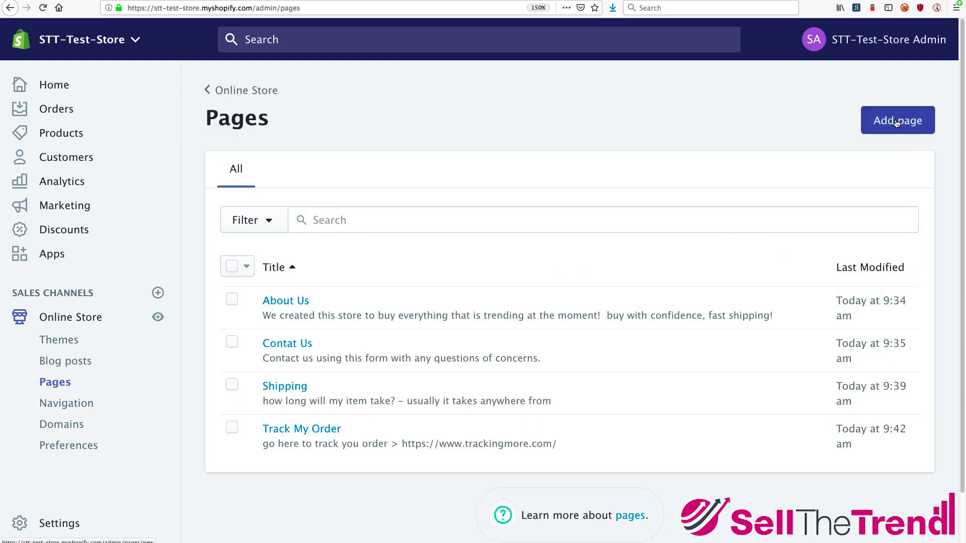
pyautogui.click(896, 124)
pyautogui.click(287, 235)
pyautogui.write('Pric')
pyautogui.press('BackSpace')
pyautogui.write('vacy Policy')
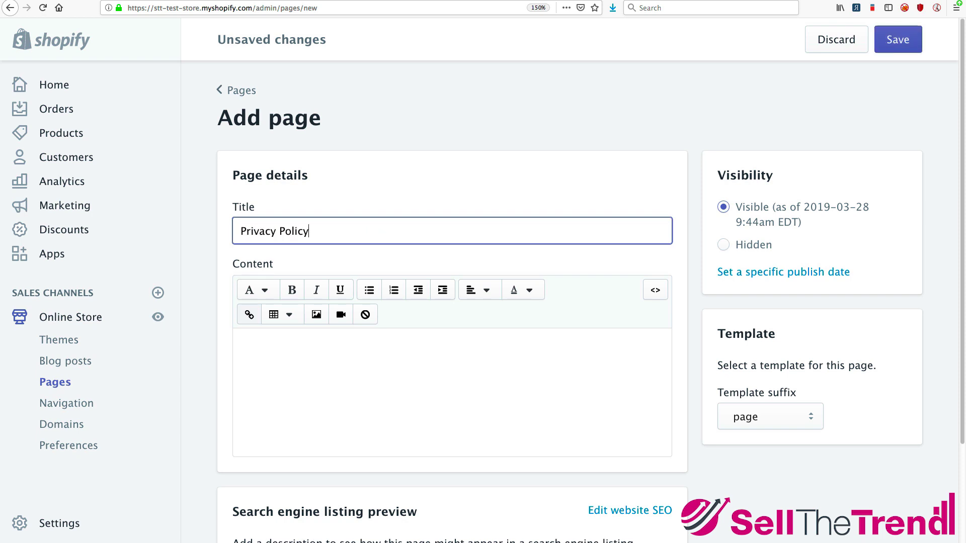
pyautogui.click(427, 409)
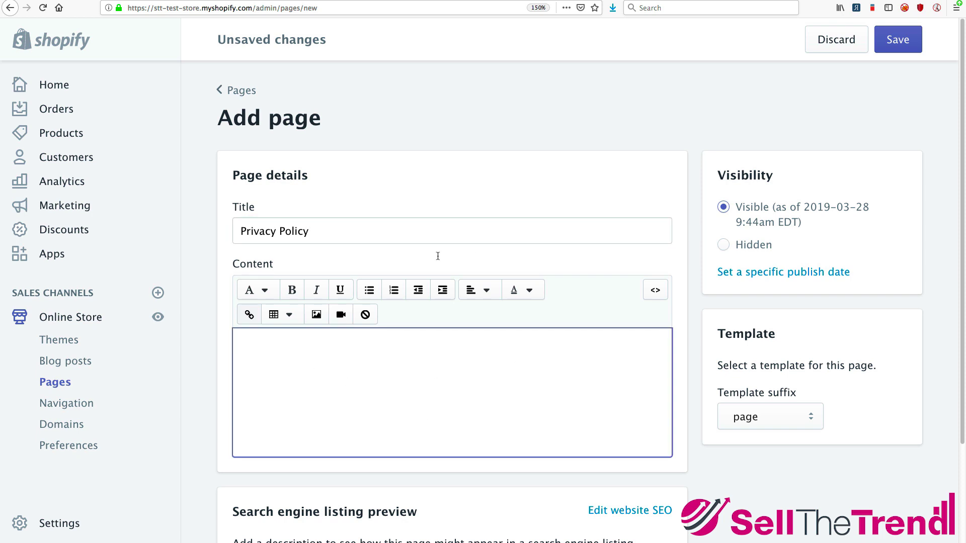
pyautogui.click(896, 44)
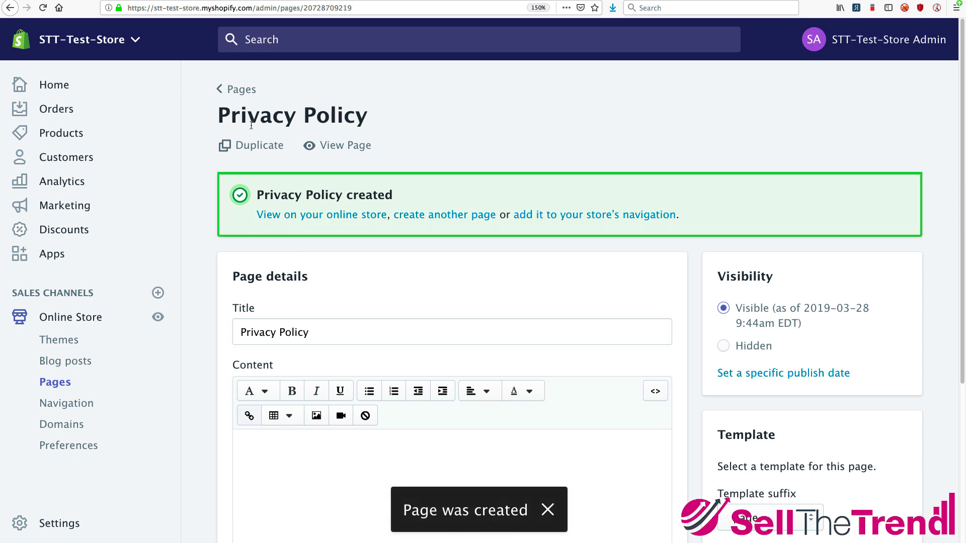
# Step: Create another store page titled "Terms of Service" with empty content and save it
pyautogui.click(239, 91)
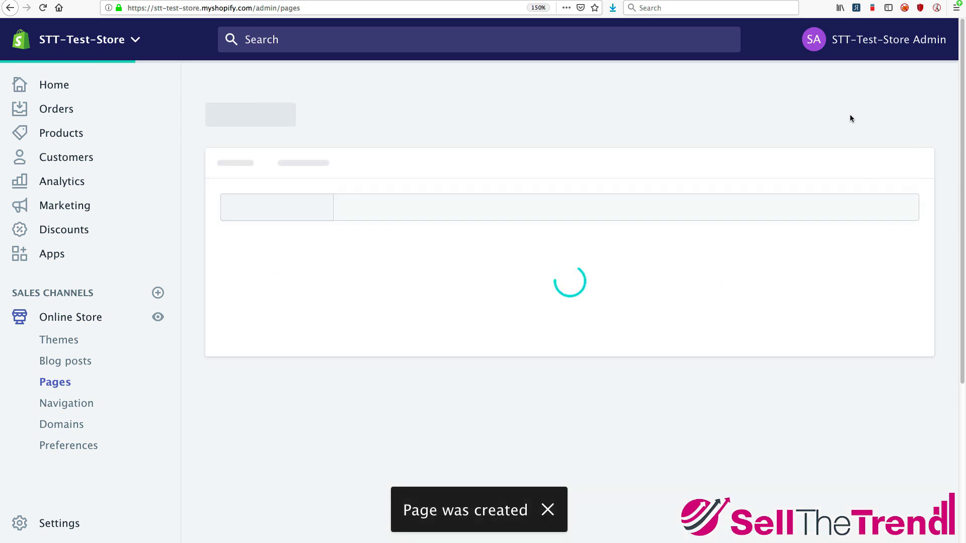
pyautogui.click(897, 120)
pyautogui.click(263, 234)
pyautogui.write('Term')
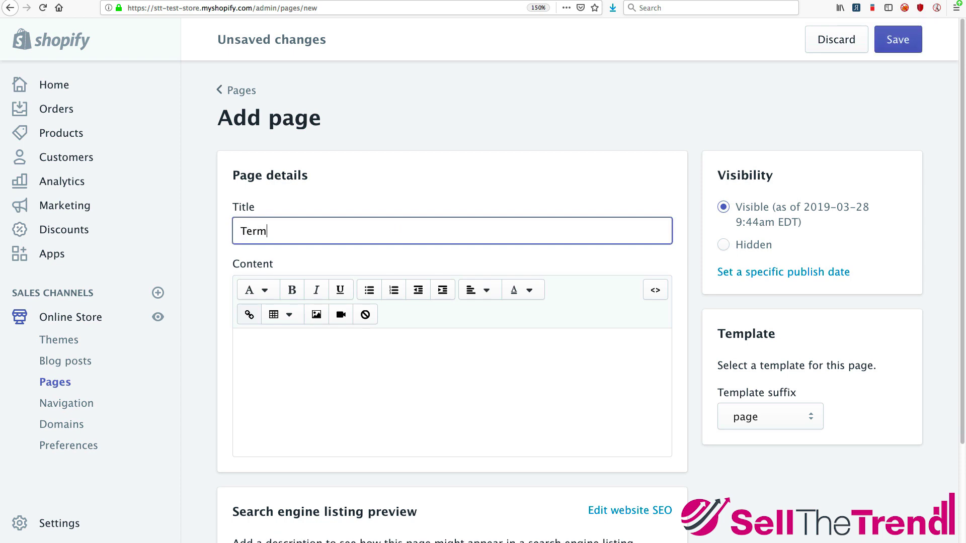
pyautogui.write('s of Service')
pyautogui.click(897, 44)
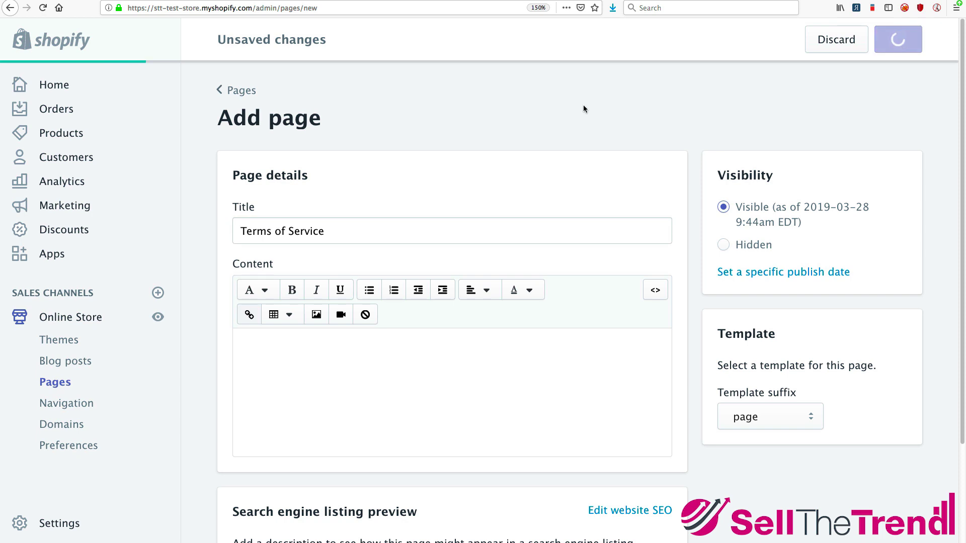
pyautogui.scroll(-3, 375, 347)
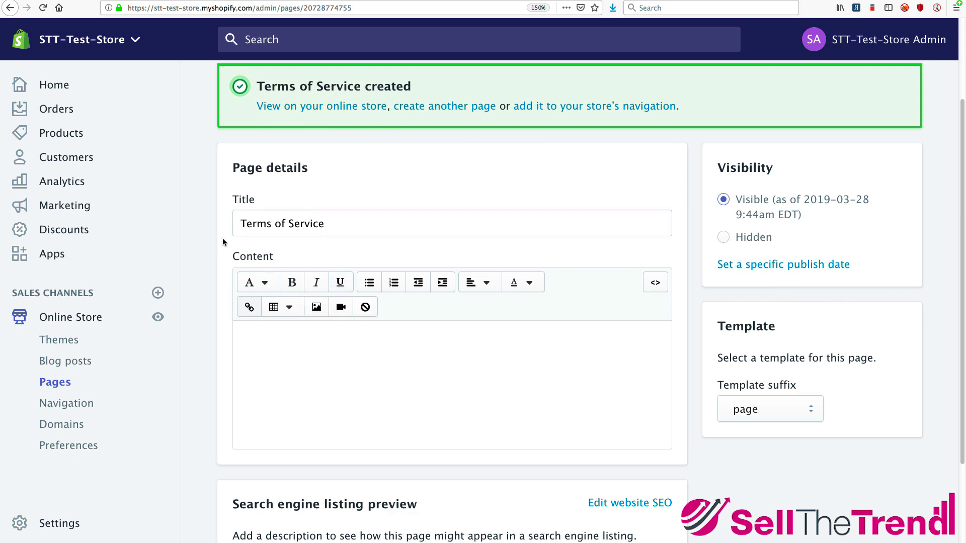
pyautogui.scroll(-3, 70, 509)
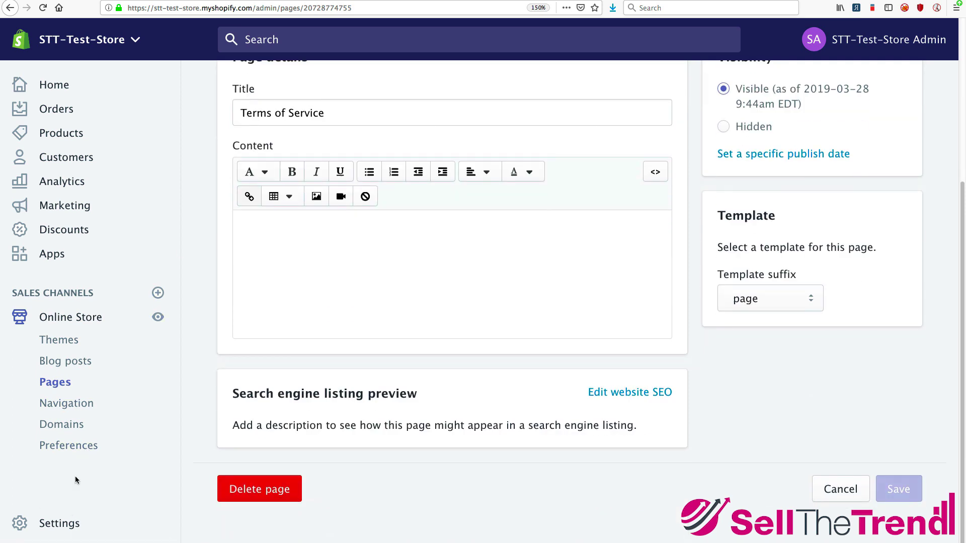
# Step: Open the store's Legal settings and create the privacy policy from the template
pyautogui.click(64, 523)
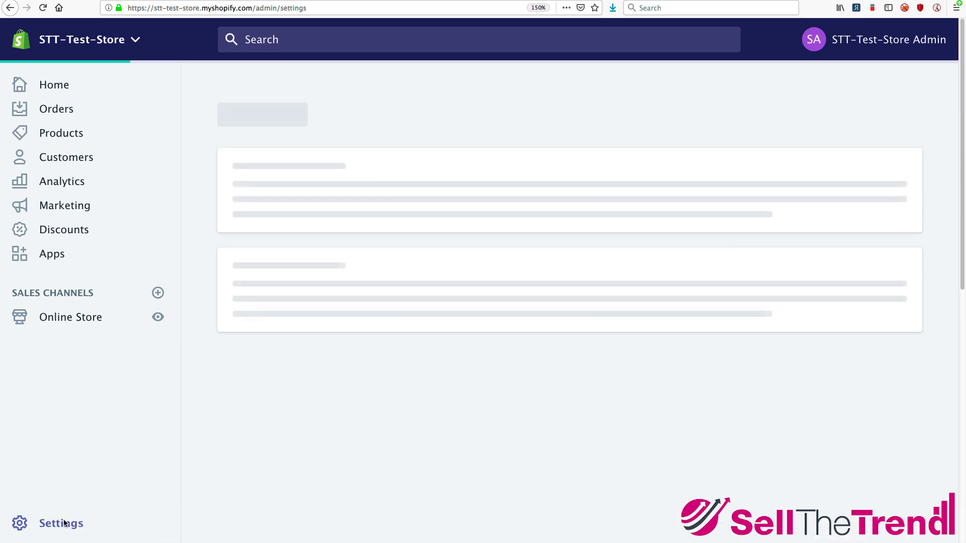
pyautogui.click(755, 358)
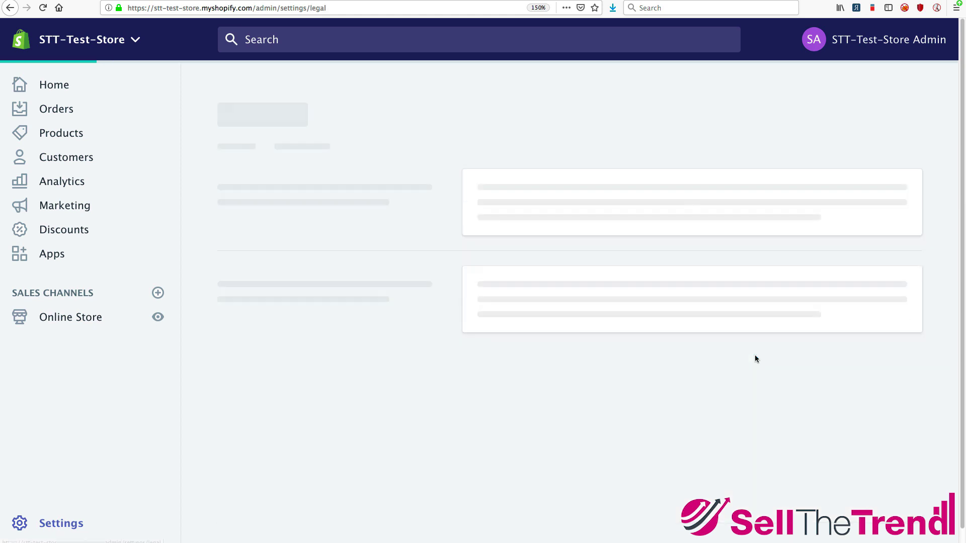
pyautogui.click(519, 293)
pyautogui.scroll(-3, 526, 370)
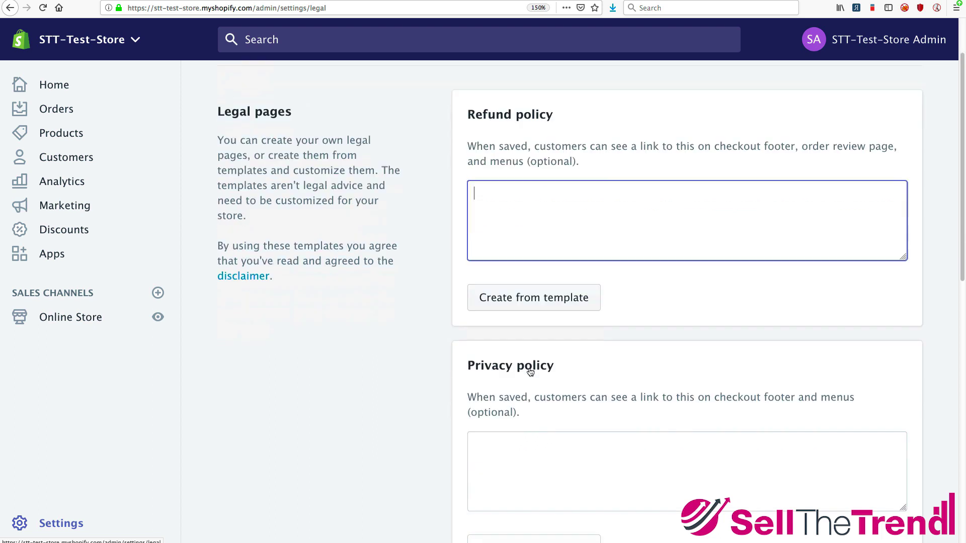
pyautogui.scroll(3, 528, 367)
pyautogui.scroll(-1, 523, 362)
pyautogui.scroll(-5, 520, 340)
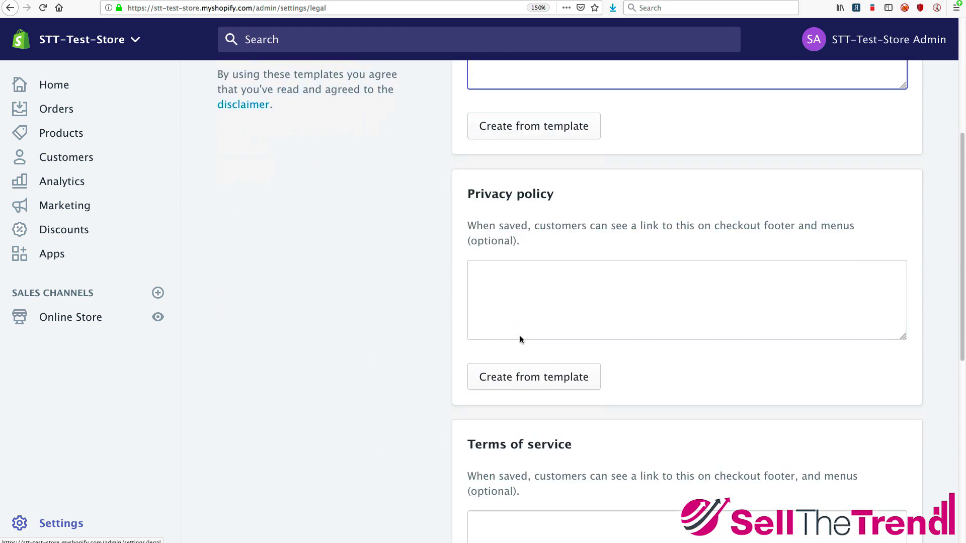
pyautogui.click(520, 344)
pyautogui.scroll(-2, 521, 347)
pyautogui.scroll(-3, 521, 347)
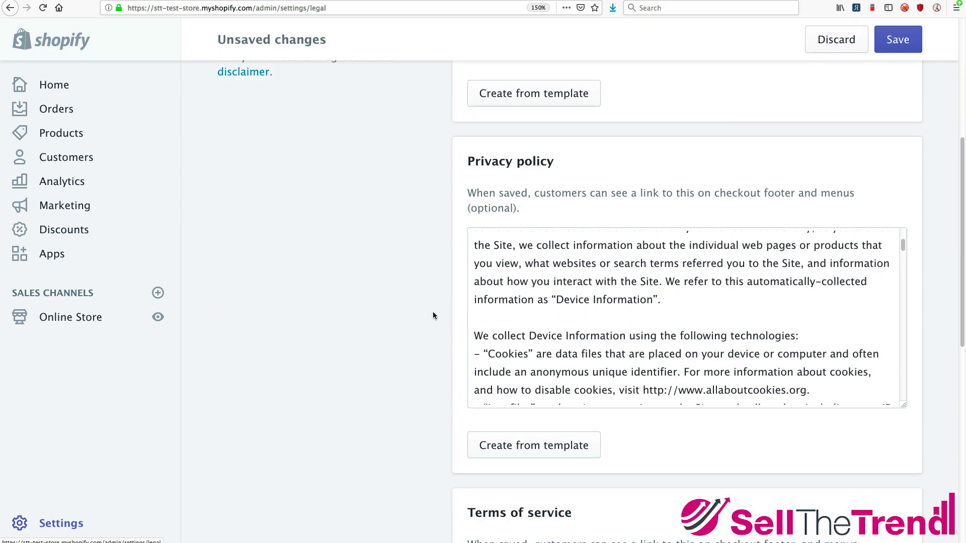
# Step: Create the terms of service from the template in the Legal settings
pyautogui.scroll(-8, 433, 315)
pyautogui.click(531, 300)
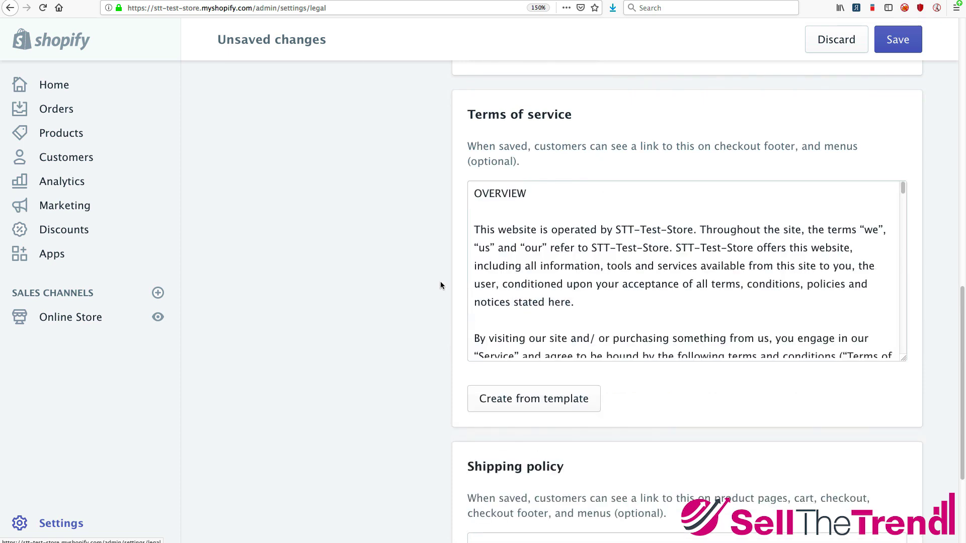
pyautogui.scroll(-3, 439, 282)
# Step: Copy the full generated privacy policy text and save the legal pages
pyautogui.scroll(9, 440, 282)
pyautogui.click(604, 269)
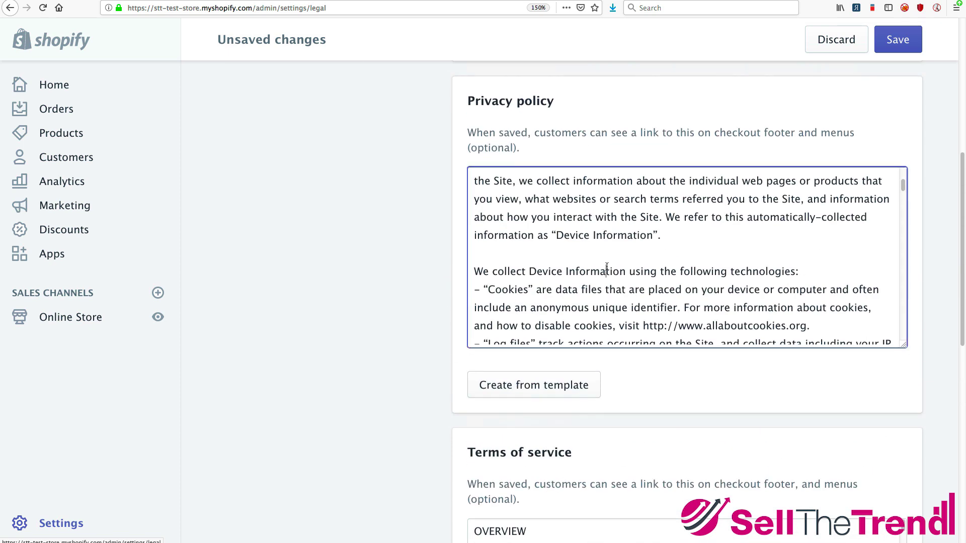
pyautogui.hotkey('ctrl', 'a')
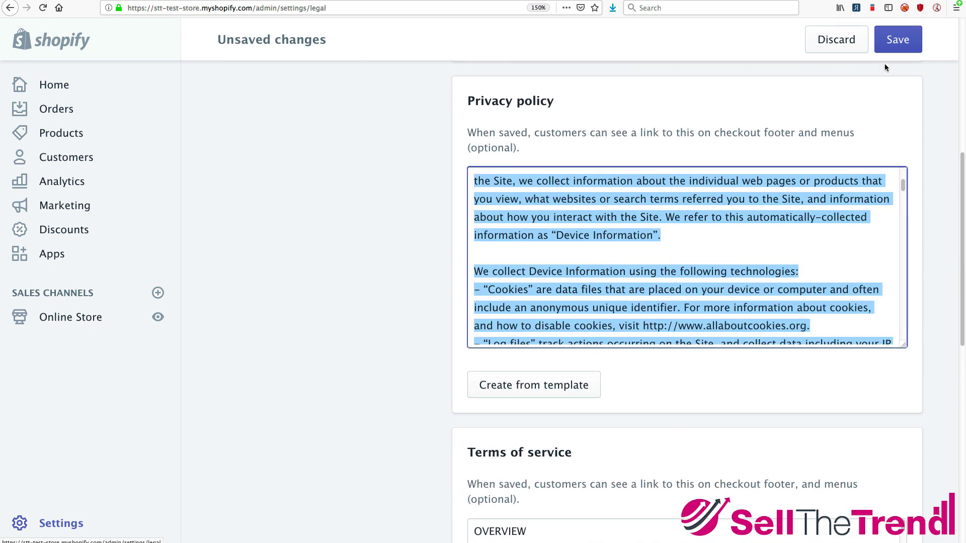
pyautogui.click(900, 43)
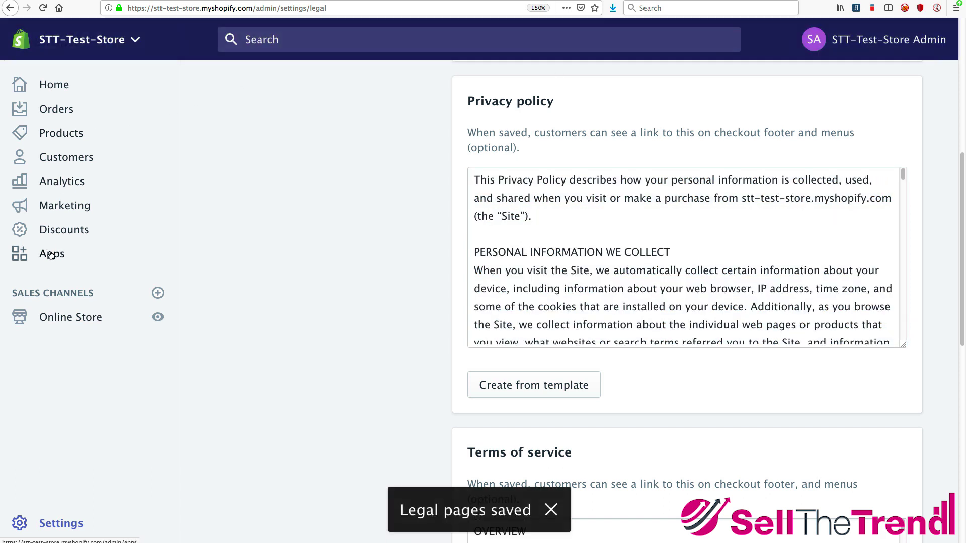
# Step: Paste the copied policy text into the content of the Privacy Policy store page and save it
pyautogui.click(58, 317)
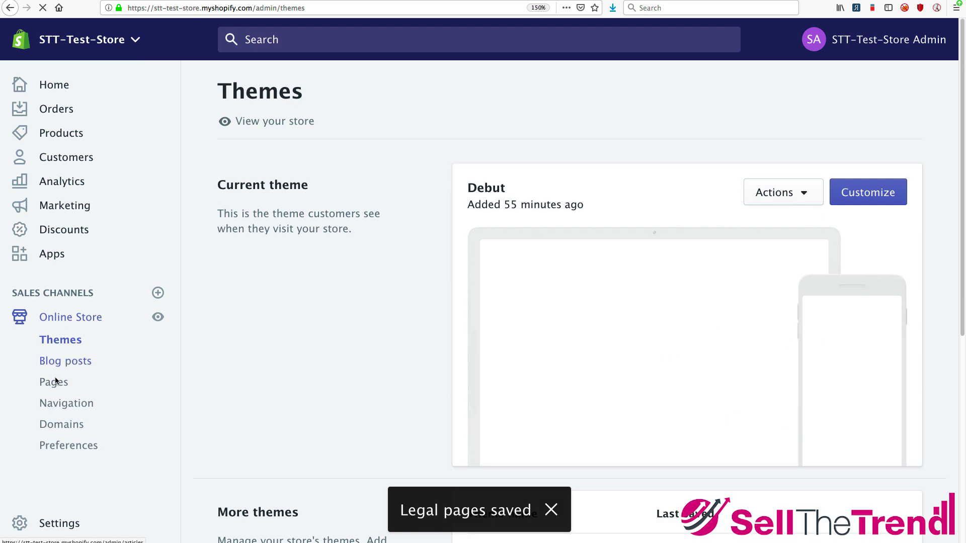
pyautogui.click(54, 382)
pyautogui.scroll(-1, 306, 372)
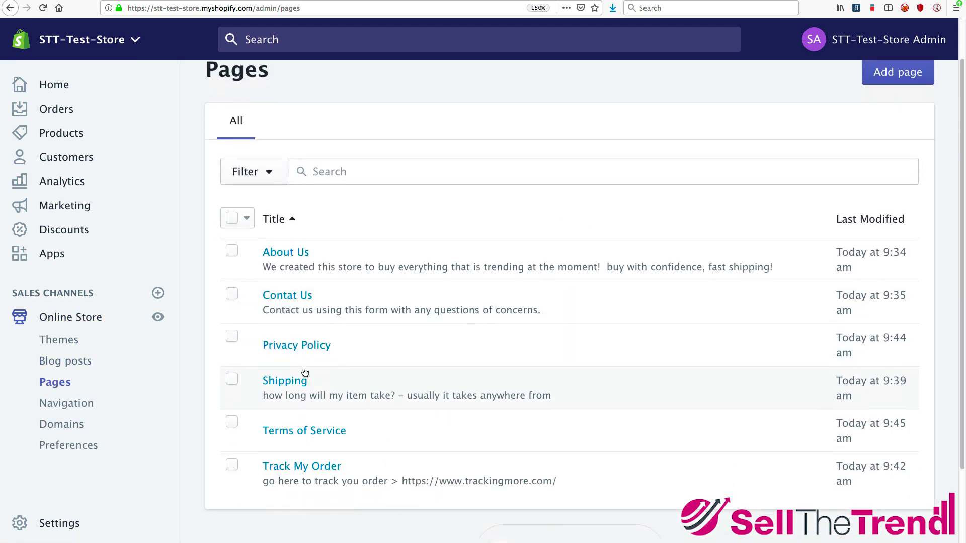
pyautogui.click(288, 352)
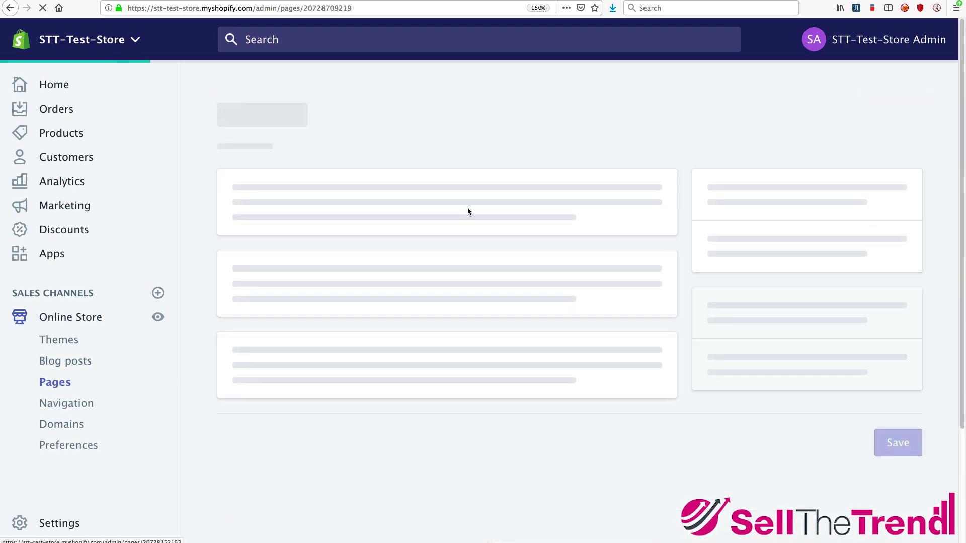
pyautogui.click(271, 383)
pyautogui.press('super+v')
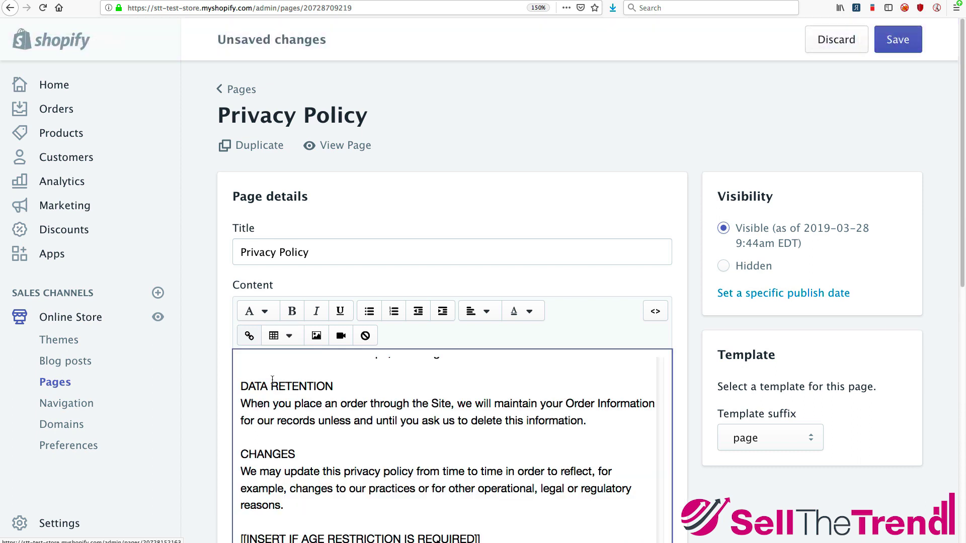
pyautogui.scroll(15, 273, 391)
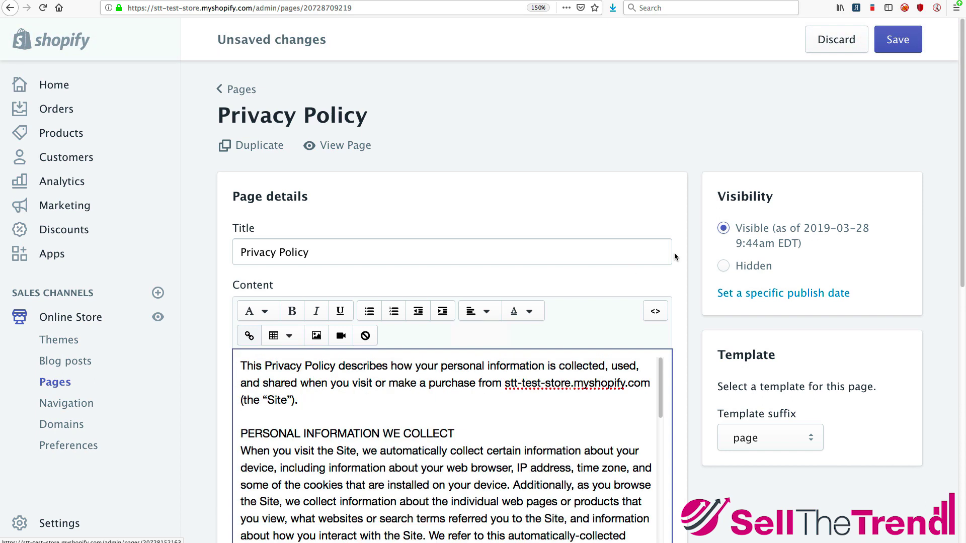
pyautogui.click(900, 38)
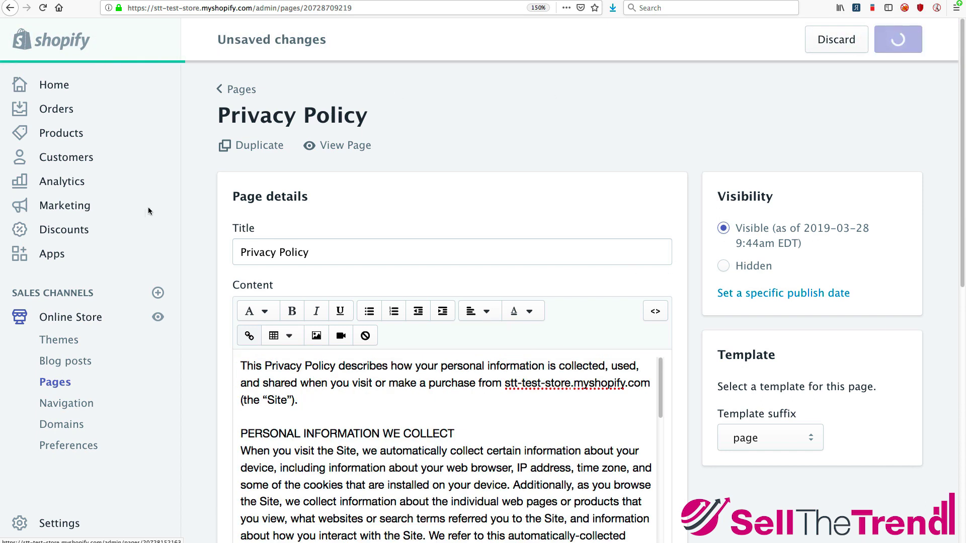
# Step: Return to the Legal settings and copy the full terms of service text
pyautogui.click(62, 523)
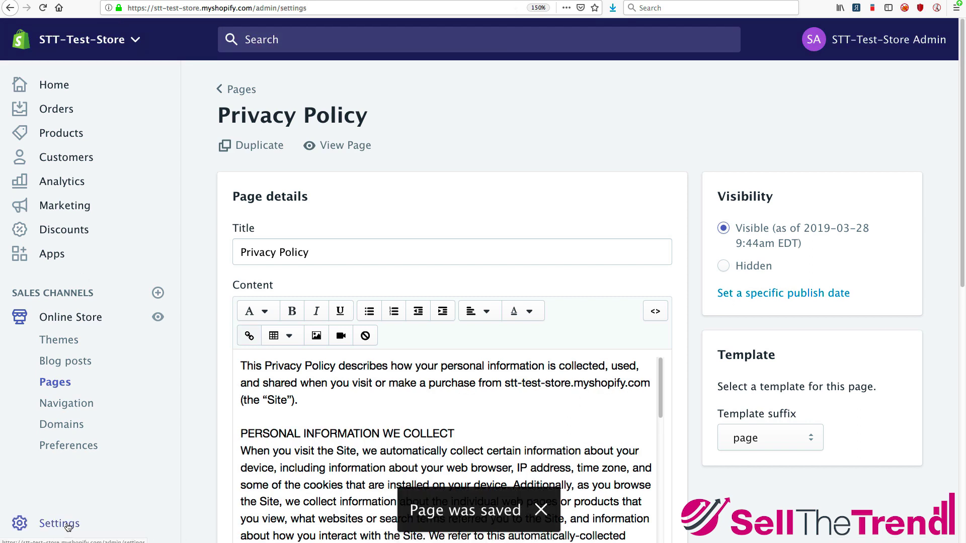
pyautogui.click(783, 337)
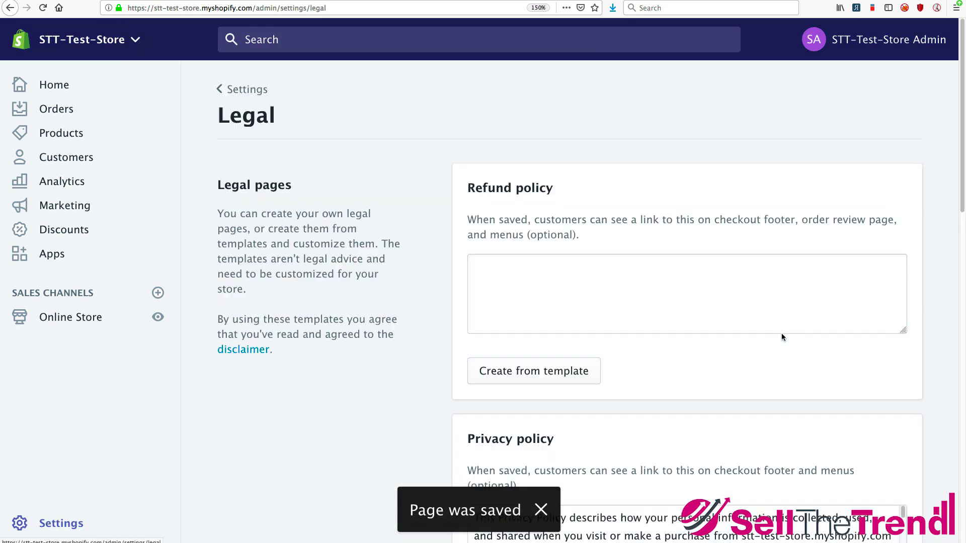
pyautogui.scroll(-9, 533, 303)
pyautogui.scroll(-4, 533, 303)
pyautogui.click(565, 321)
pyautogui.hotkey('ctrl', 'a')
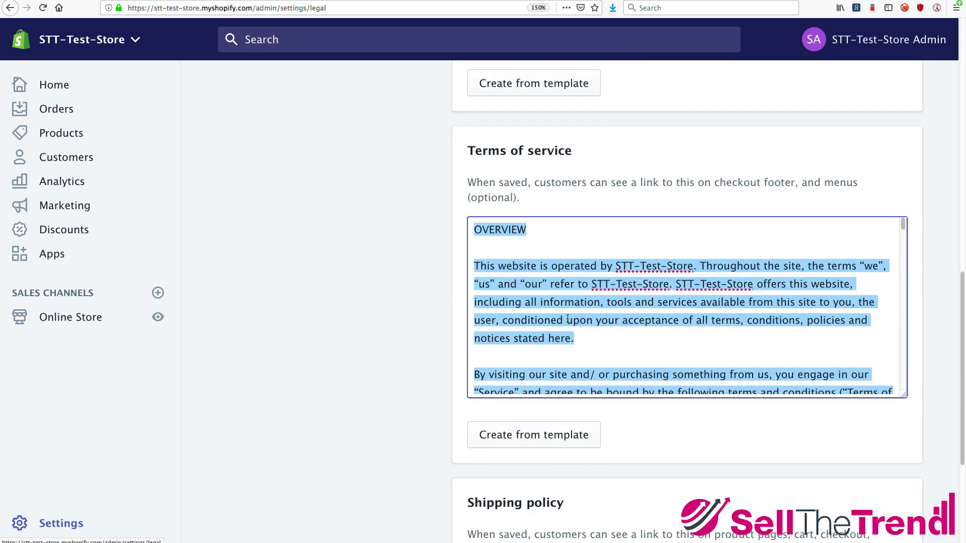
# Step: Create the refund policy from the template in the Legal settings
pyautogui.scroll(13, 564, 320)
pyautogui.click(564, 369)
pyautogui.scroll(-12, 462, 336)
pyautogui.scroll(12, 461, 341)
pyautogui.scroll(-8, 461, 341)
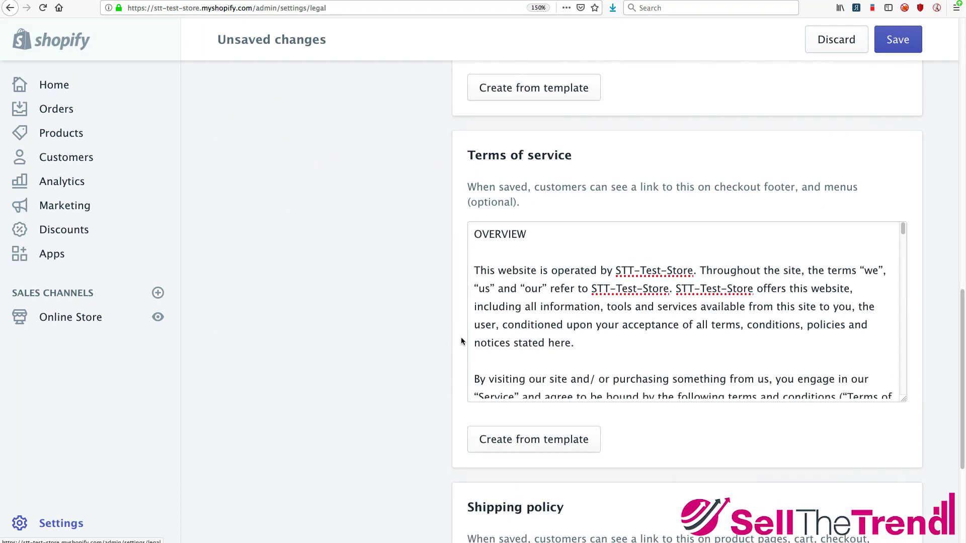
# Step: Copy the full generated terms of service text and save the legal pages
pyautogui.scroll(-4, 460, 342)
pyautogui.scroll(5, 901, 322)
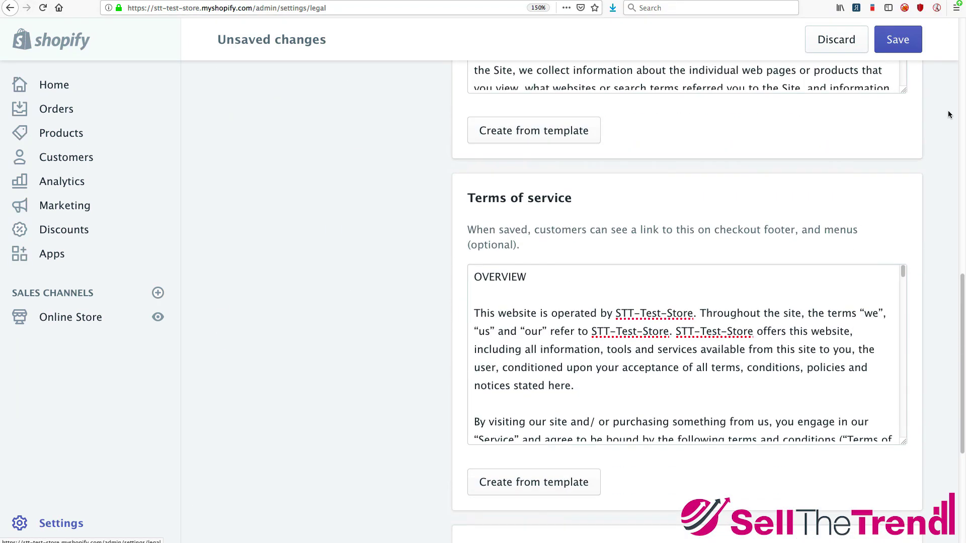
pyautogui.click(669, 331)
pyautogui.press('super+a')
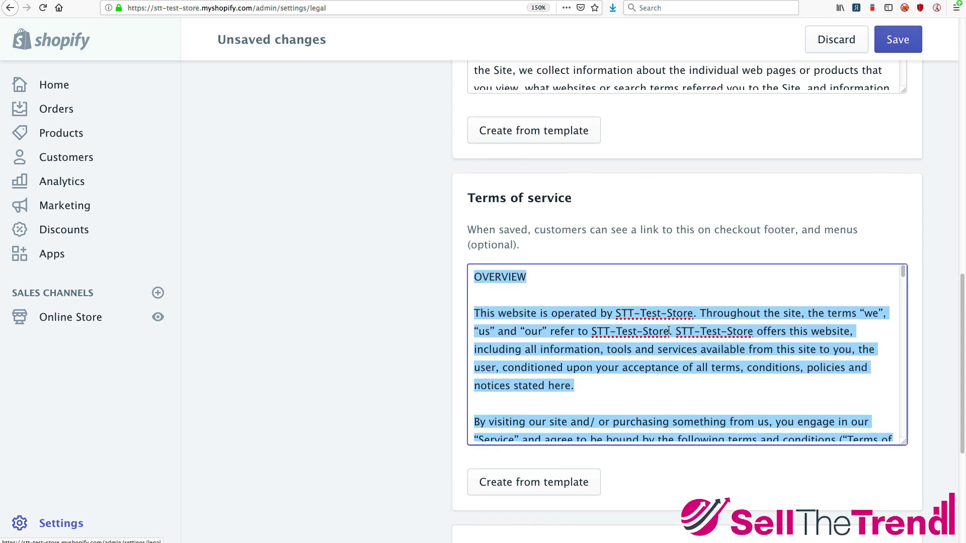
pyautogui.click(898, 40)
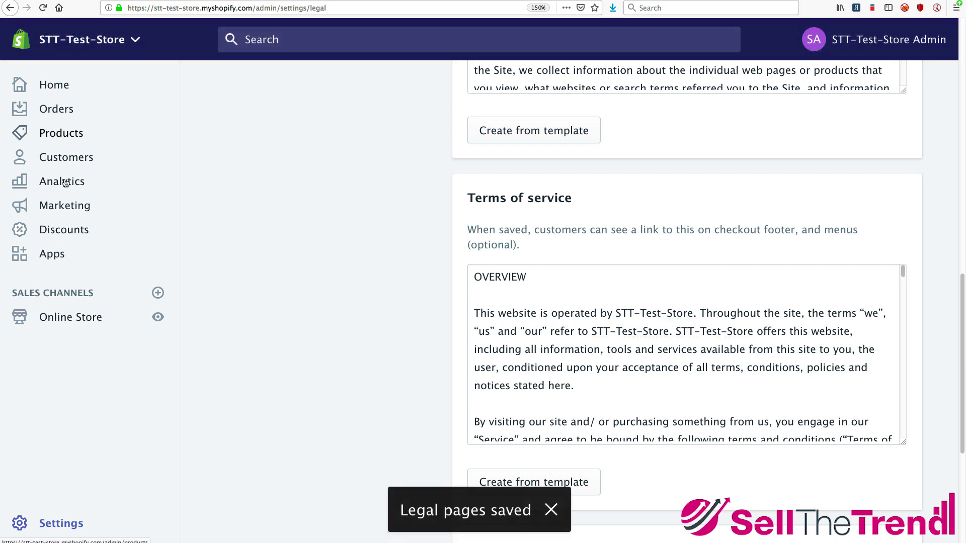
# Step: Paste the copied terms text into the content of the Terms of Service store page and save it
pyautogui.click(71, 318)
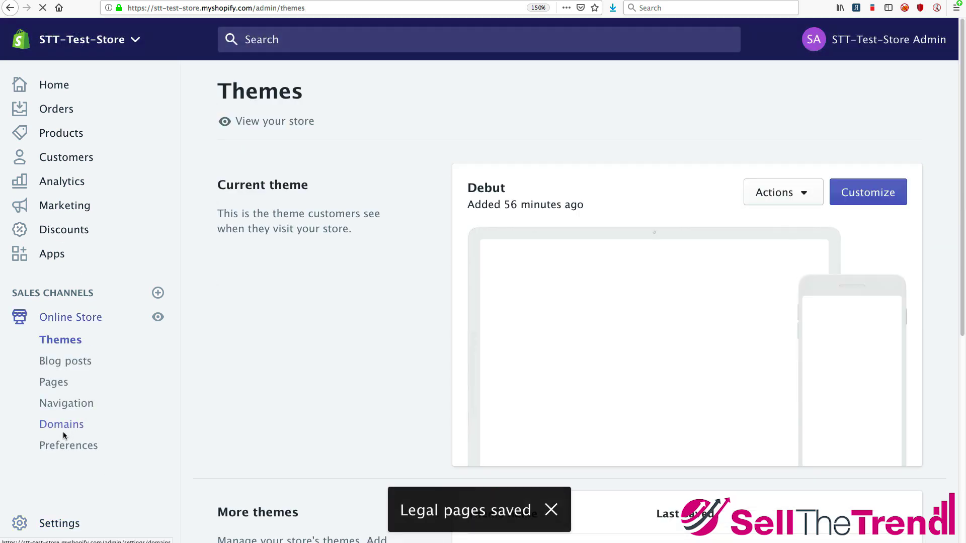
pyautogui.click(57, 383)
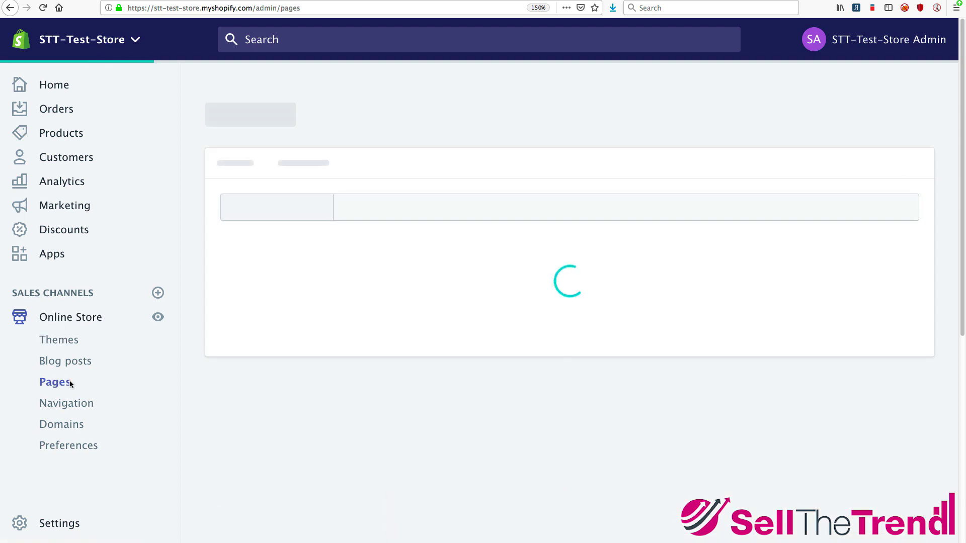
pyautogui.scroll(-3, 431, 345)
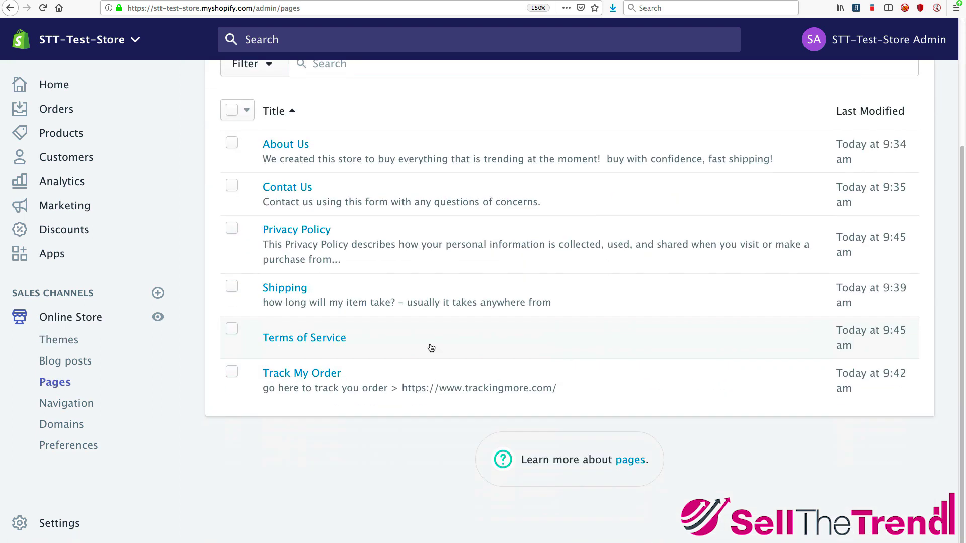
pyautogui.click(321, 338)
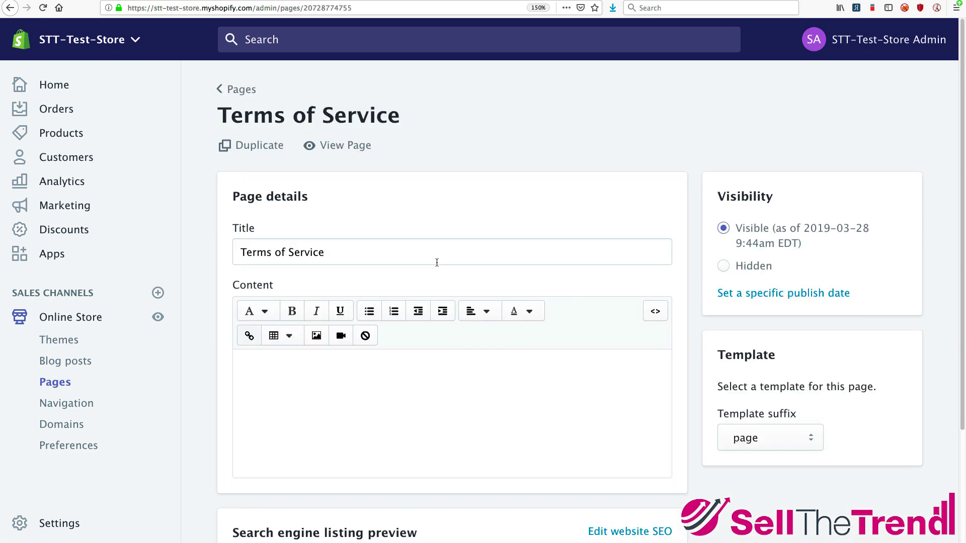
pyautogui.click(373, 392)
pyautogui.hotkey('ctrl', 'v')
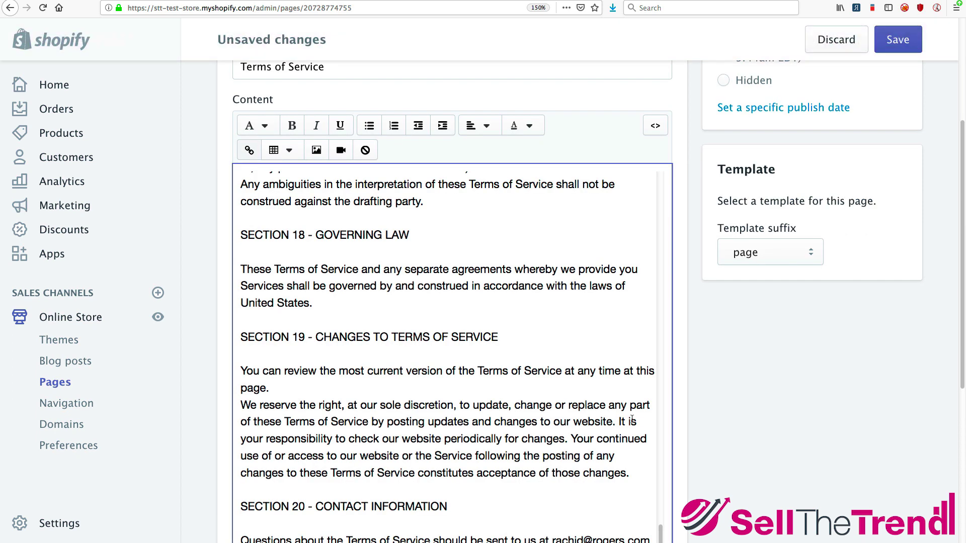
pyautogui.click(903, 45)
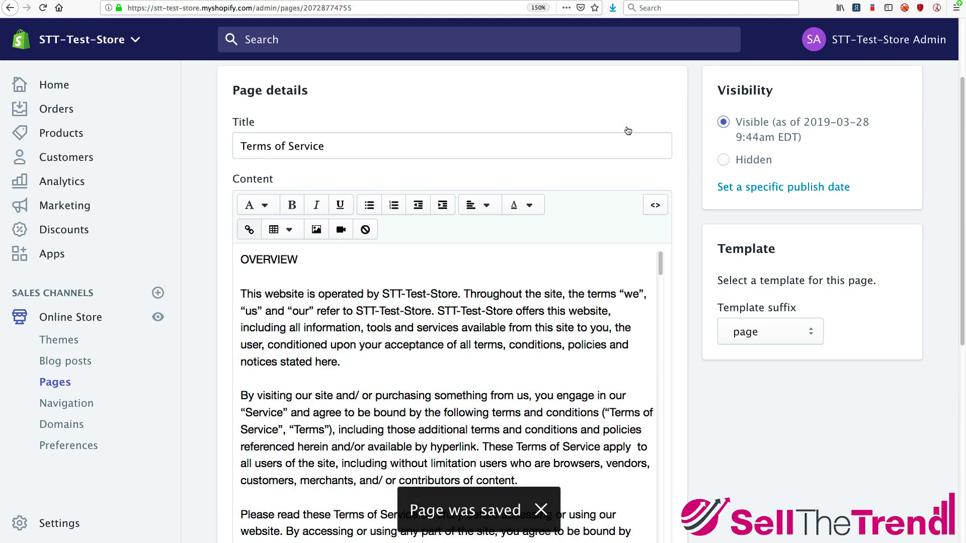
# Step: Review the online store's list of pages, checking their titles and content previews
pyautogui.click(56, 383)
pyautogui.scroll(-3, 481, 264)
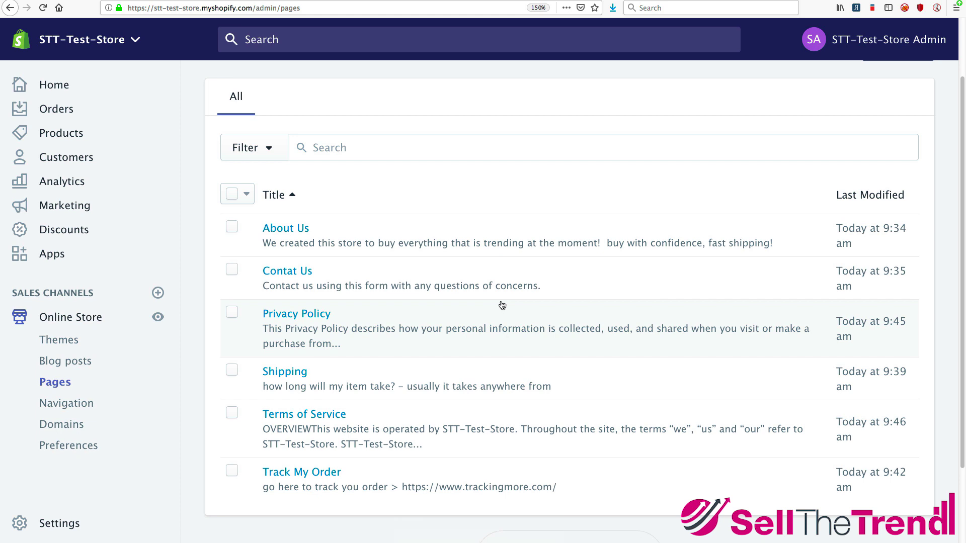
pyautogui.scroll(3, 468, 299)
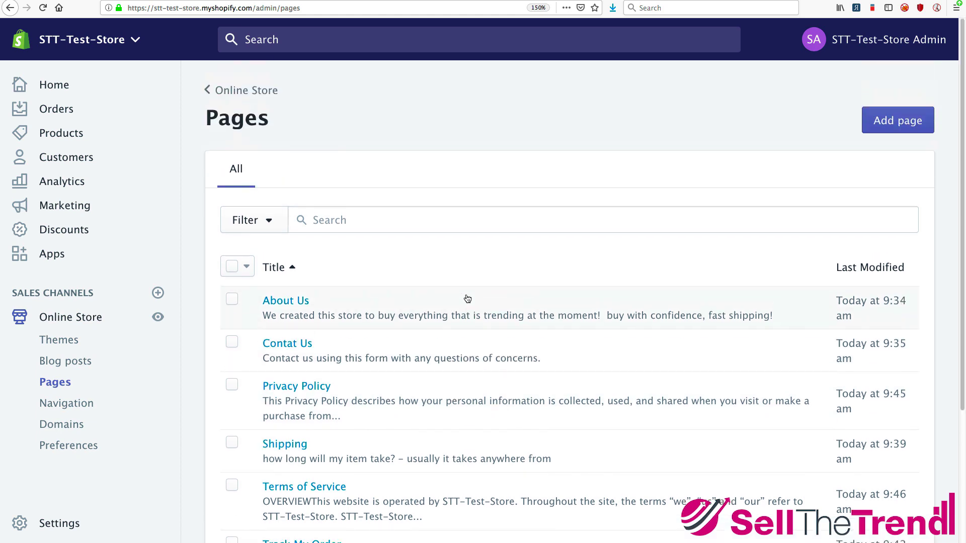
pyautogui.scroll(-5, 468, 299)
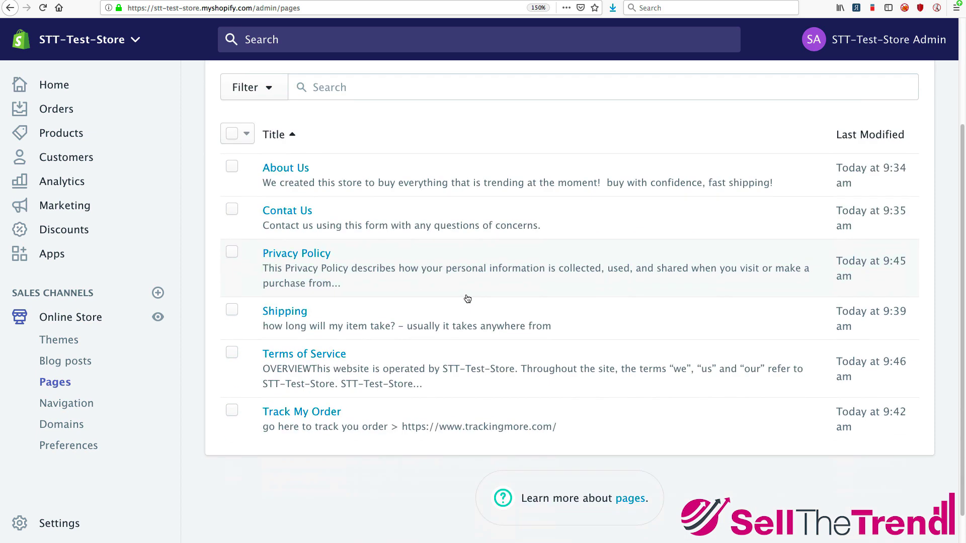
pyautogui.scroll(3, 468, 299)
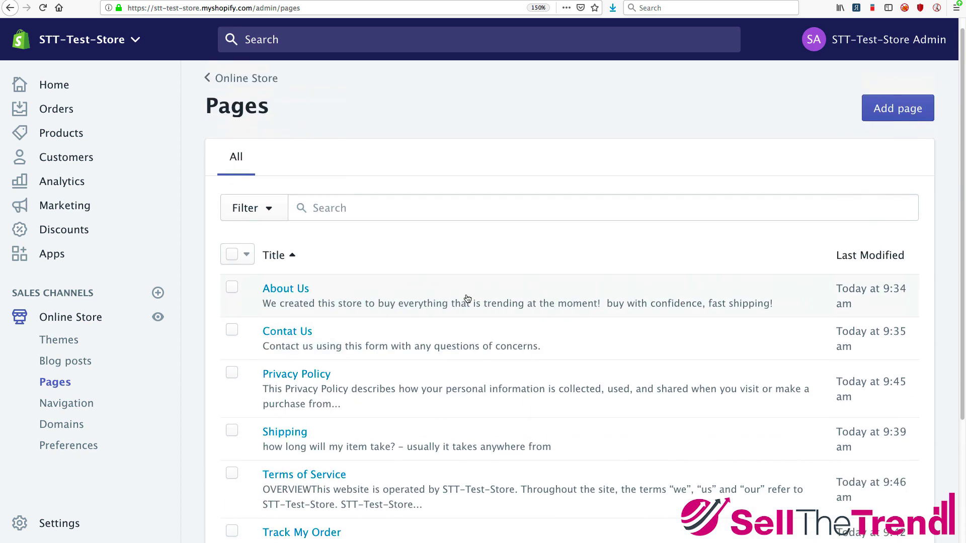
pyautogui.scroll(-2, 467, 299)
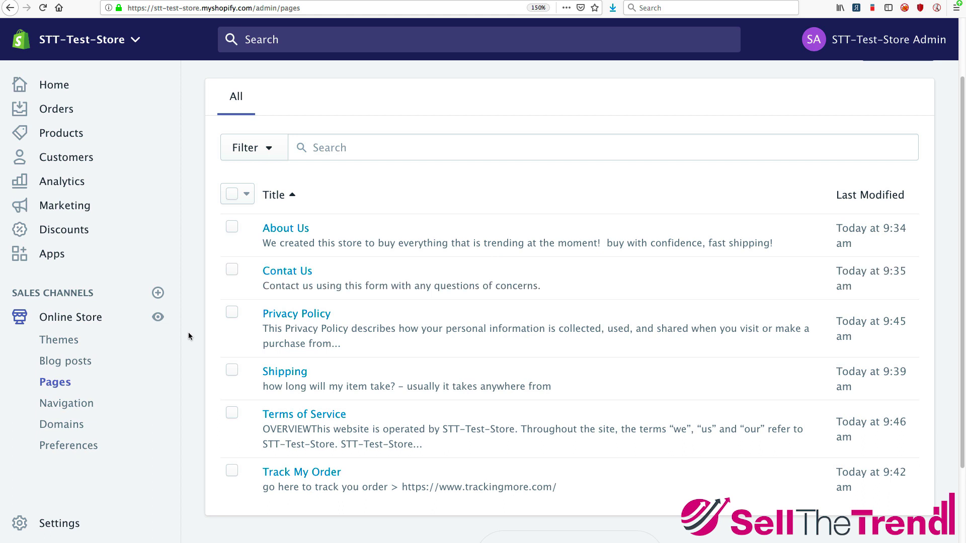
pyautogui.scroll(3, 507, 99)
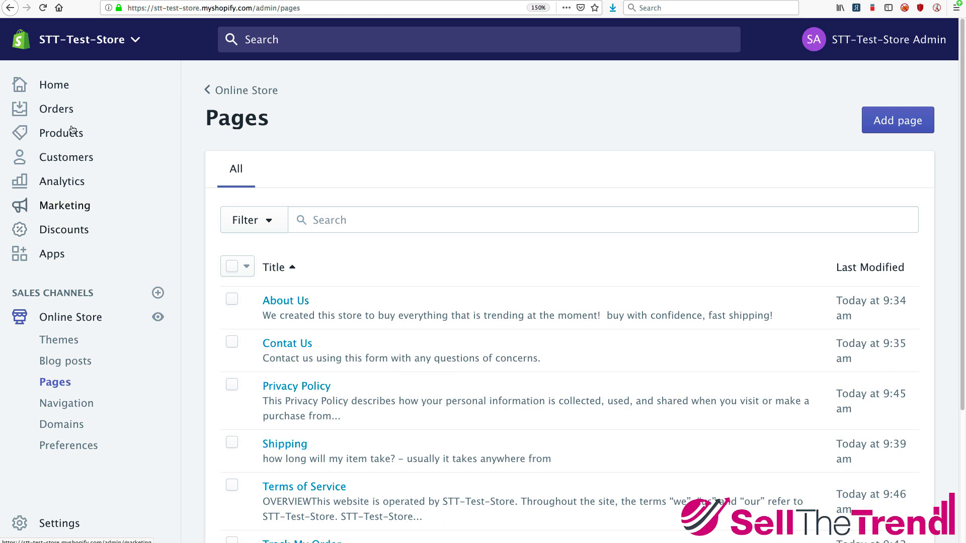
# Step: Publish the Brooklyn theme as the online store's current theme
pyautogui.click(74, 318)
pyautogui.scroll(-5, 535, 302)
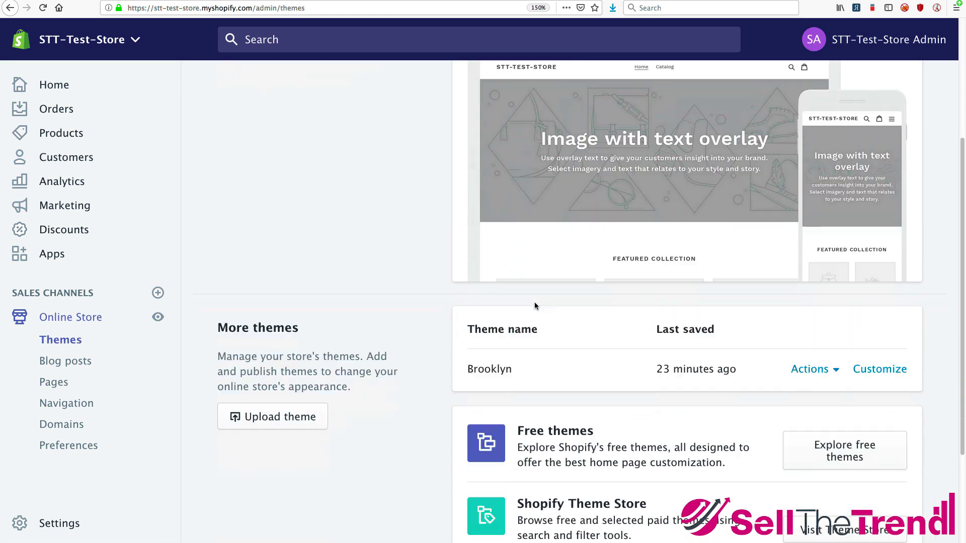
pyautogui.click(836, 304)
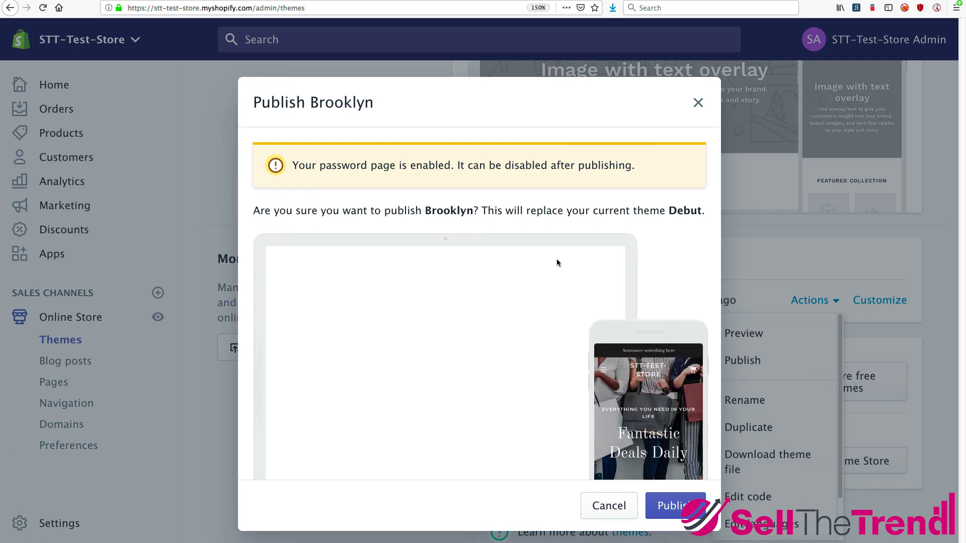
pyautogui.click(676, 511)
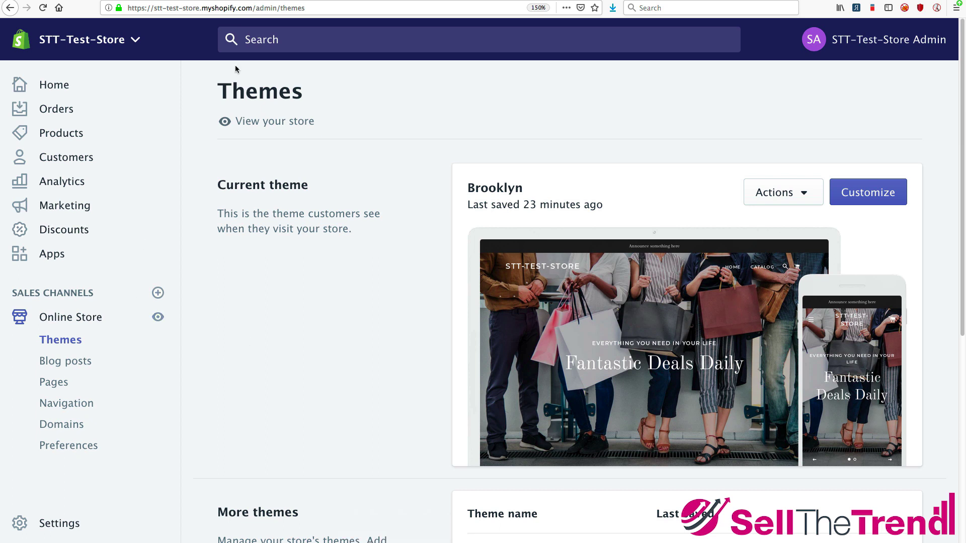
# Step: View the online store, and open the Main menu in the store's navigation settings
pyautogui.click(158, 322)
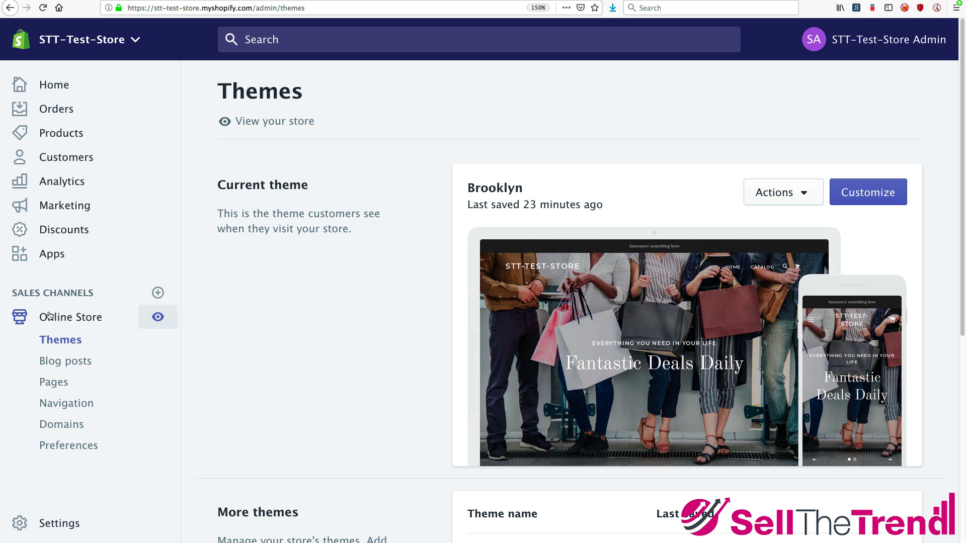
pyautogui.click(65, 403)
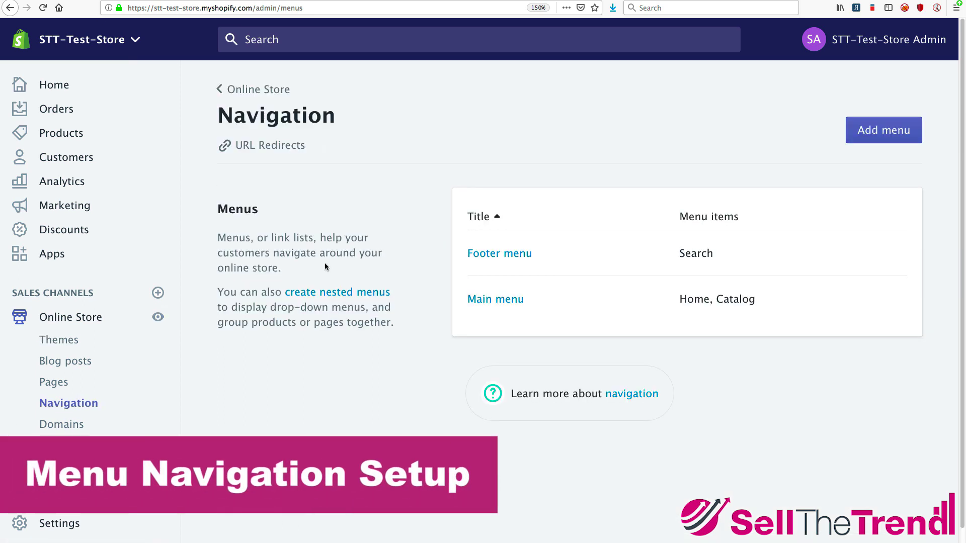
pyautogui.click(500, 299)
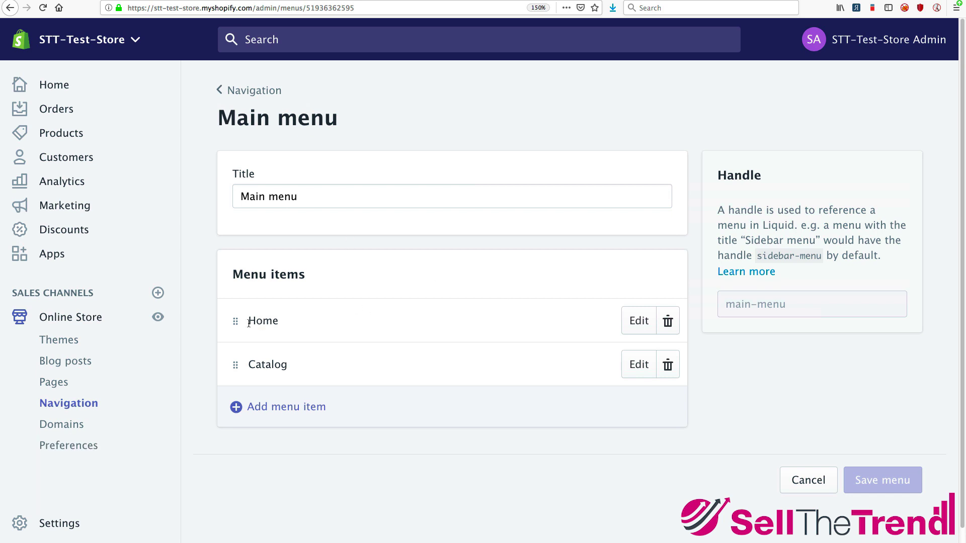
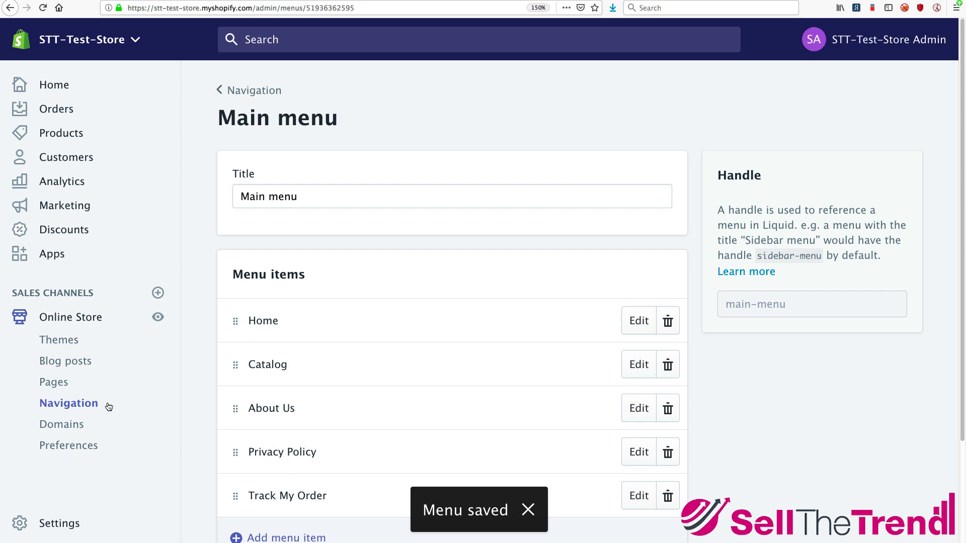
# Step: Try removing the Privacy Policy item from the Main menu, and cancel the removal of Track My Order
pyautogui.click(671, 453)
pyautogui.click(665, 183)
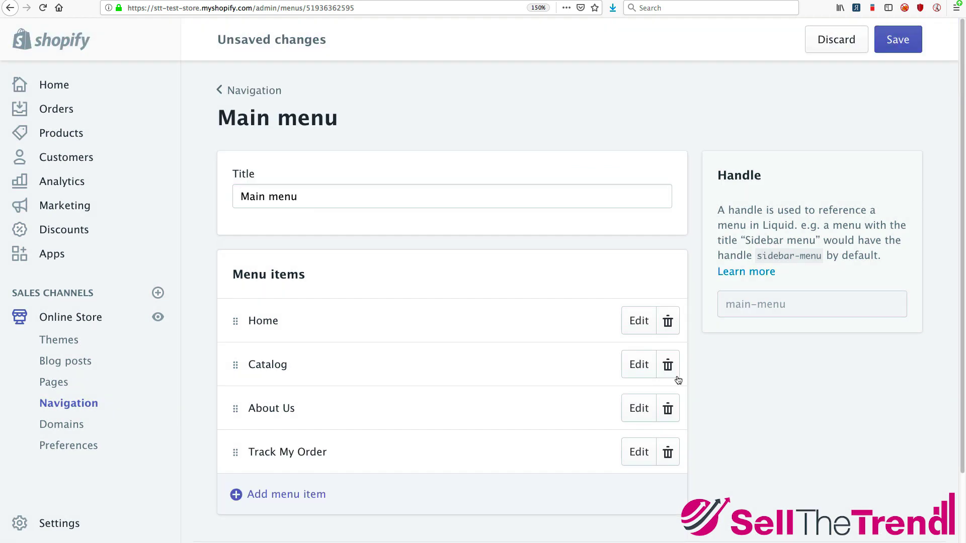
pyautogui.click(673, 452)
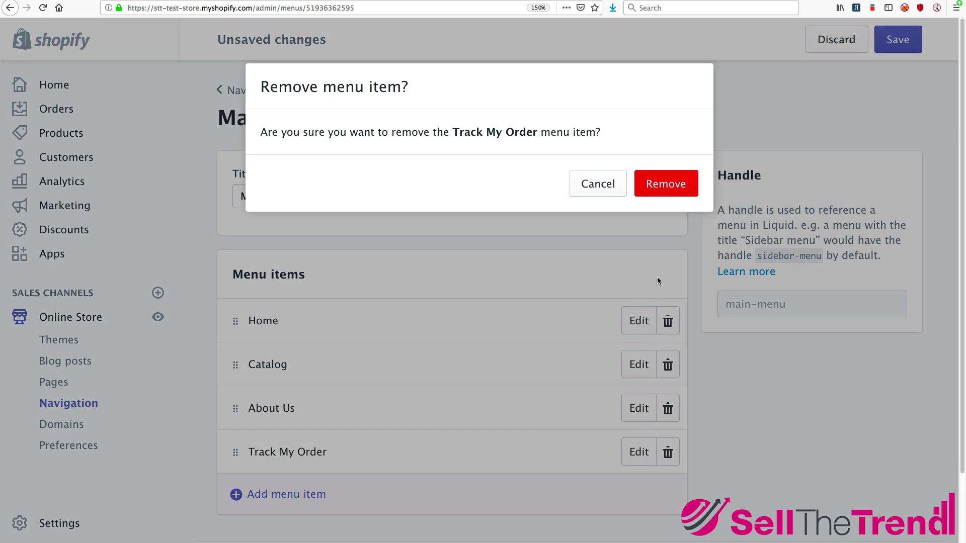
pyautogui.click(595, 185)
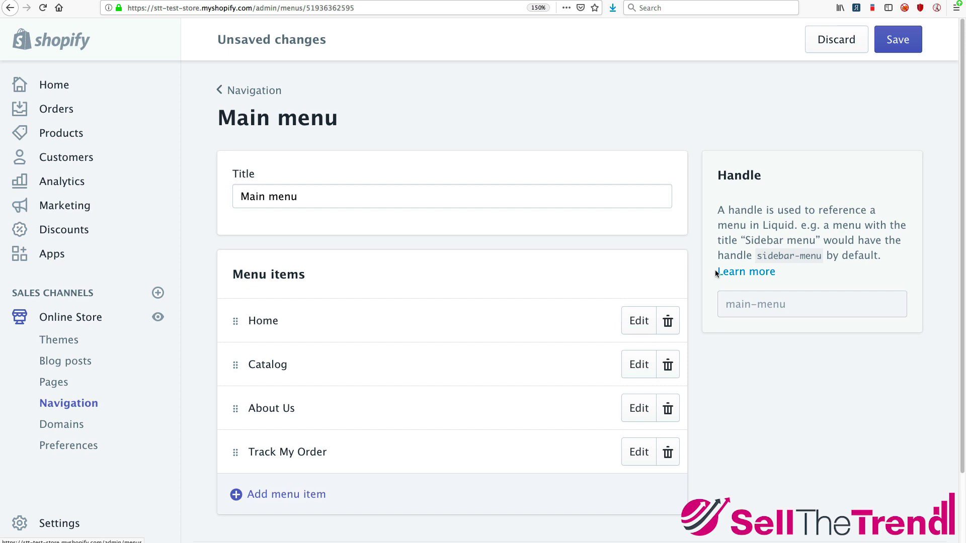
# Step: Open the Footer menu from the navigation settings, and look through the storefront home page down towards its footer
pyautogui.click(68, 403)
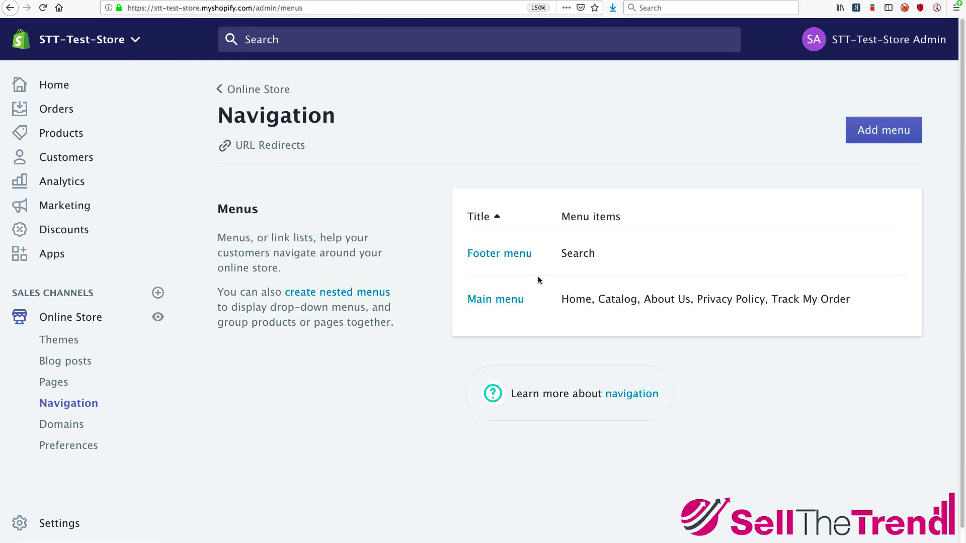
pyautogui.click(504, 262)
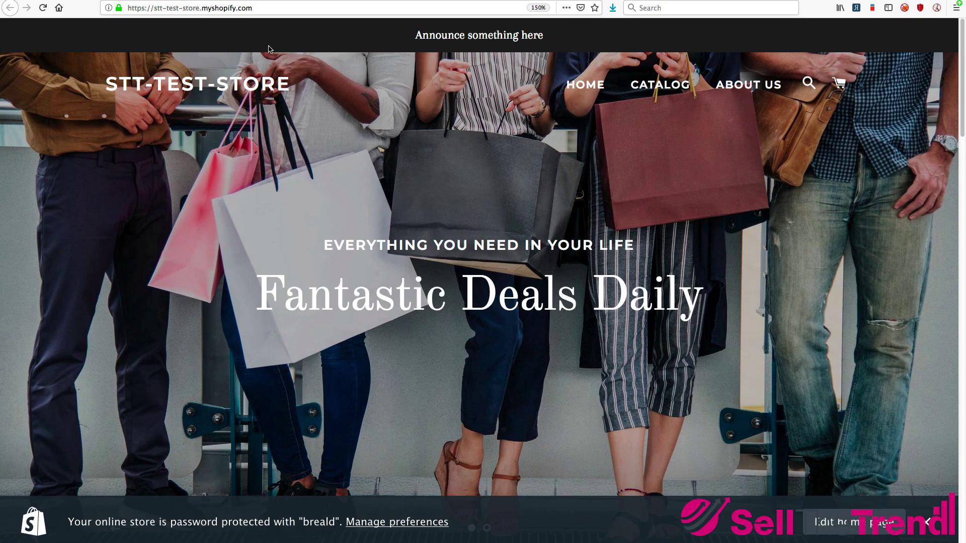
pyautogui.scroll(-15, 418, 262)
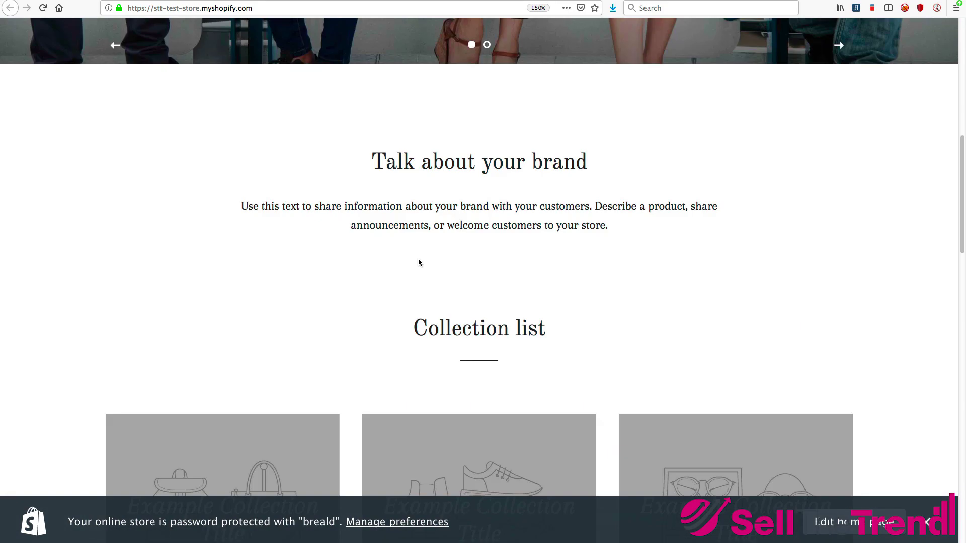
pyautogui.scroll(-10, 418, 263)
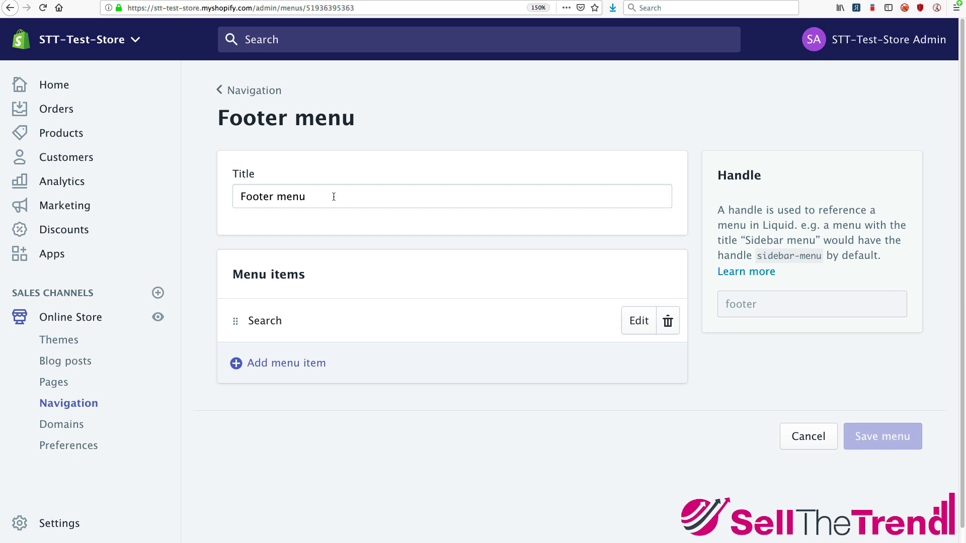
# Step: Add a Terms of Service item linked to the Terms of Service page to the Footer menu
pyautogui.click(298, 363)
pyautogui.click(295, 343)
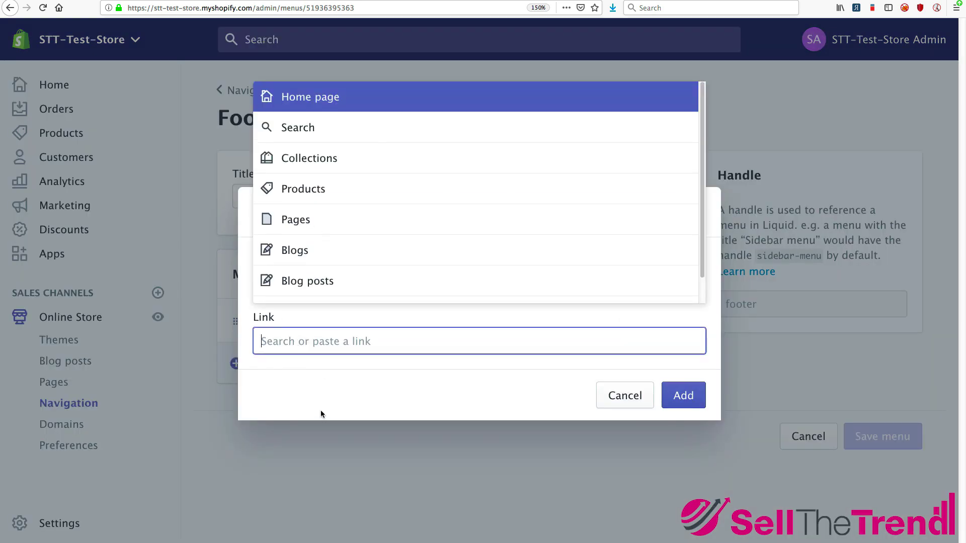
pyautogui.click(287, 218)
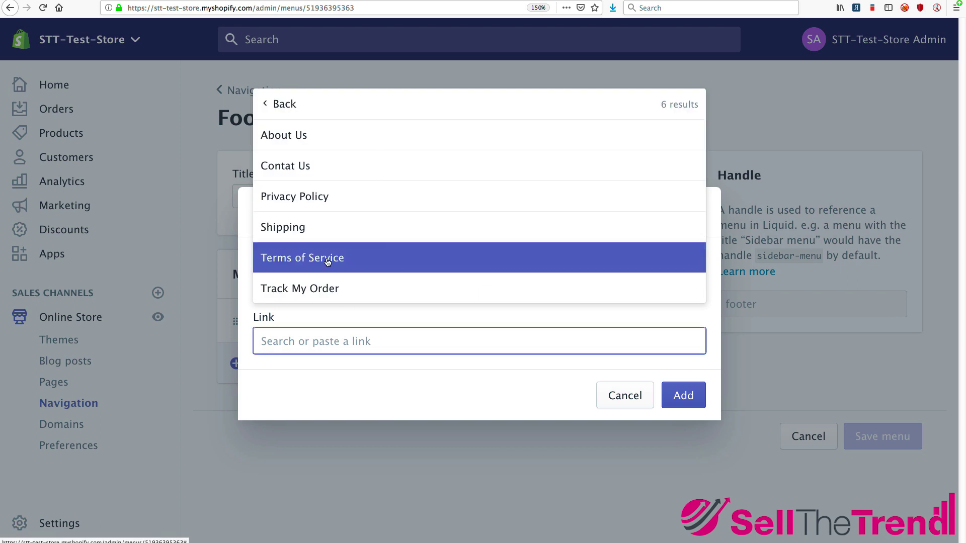
pyautogui.click(308, 258)
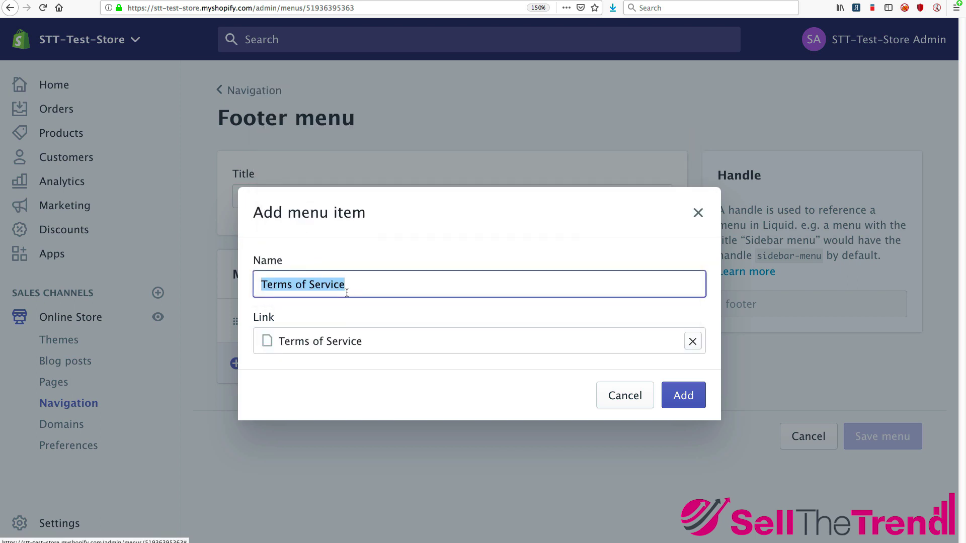
pyautogui.click(683, 396)
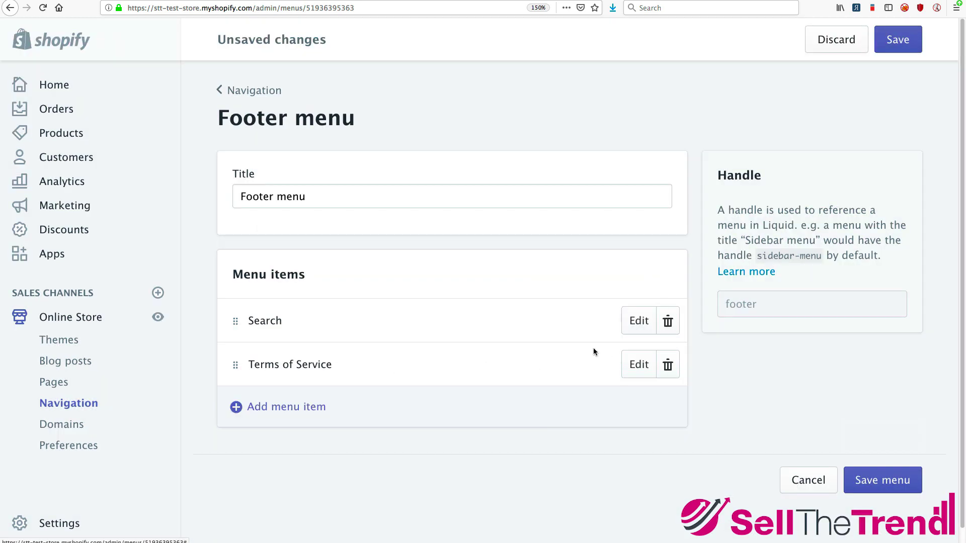
# Step: Add a Privacy Policy item linked to the Privacy Policy page to the Footer menu, and save the menu
pyautogui.click(334, 411)
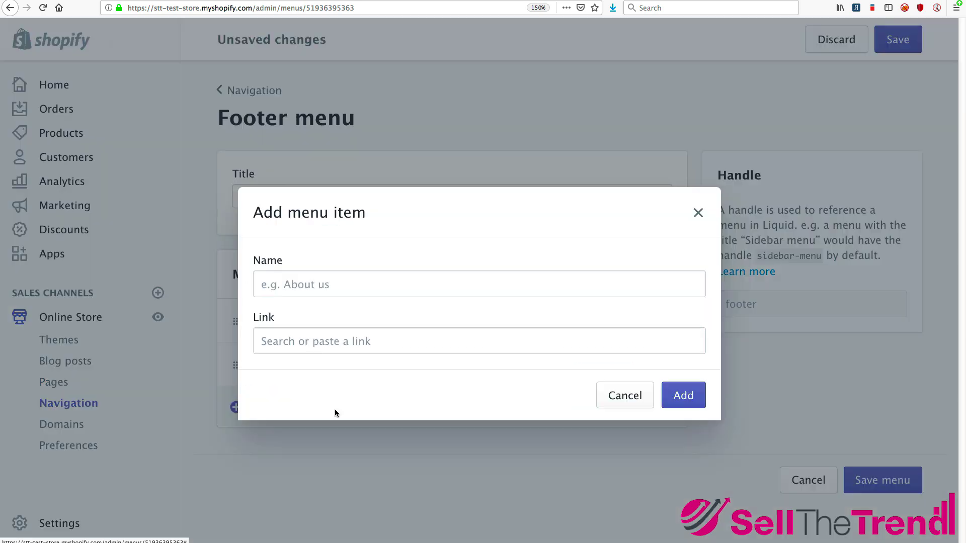
pyautogui.click(411, 329)
pyautogui.click(312, 219)
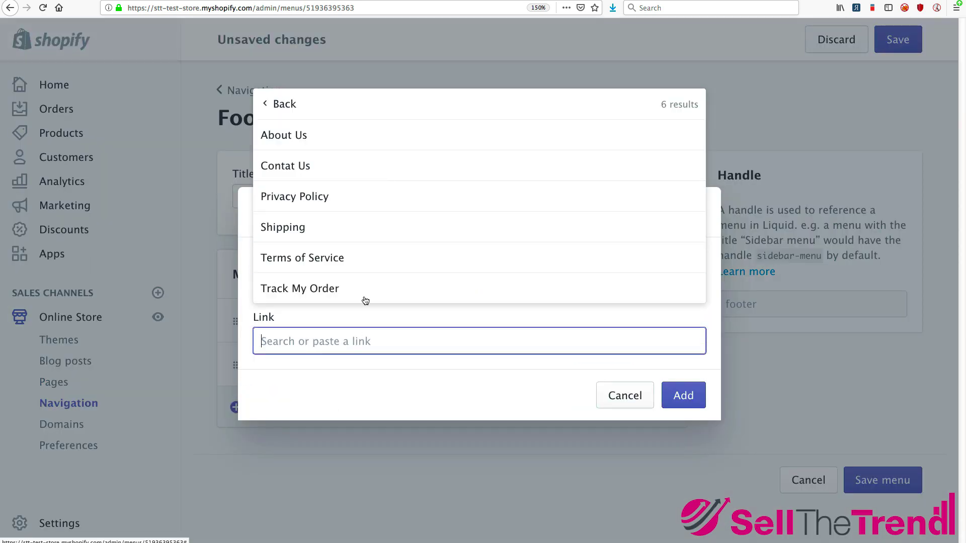
pyautogui.click(322, 196)
pyautogui.click(688, 398)
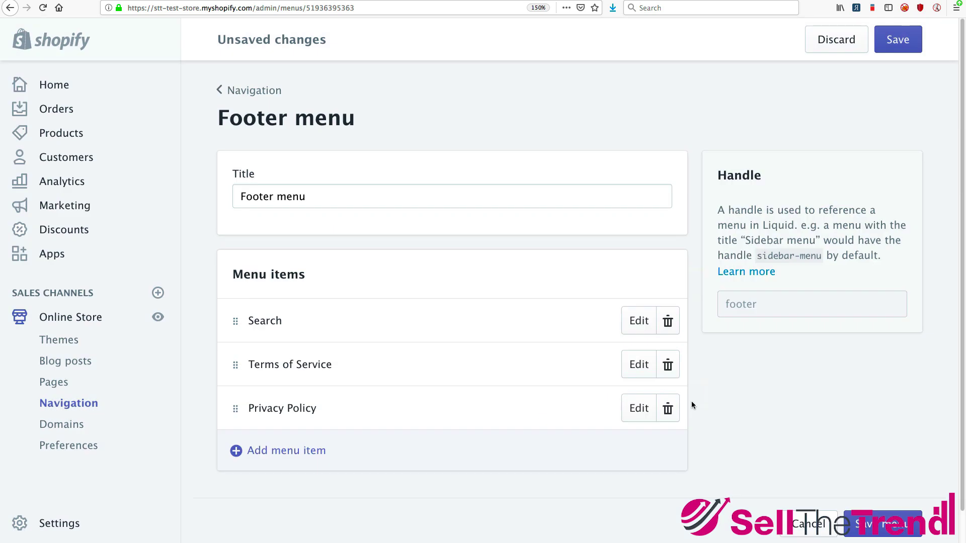
pyautogui.click(897, 40)
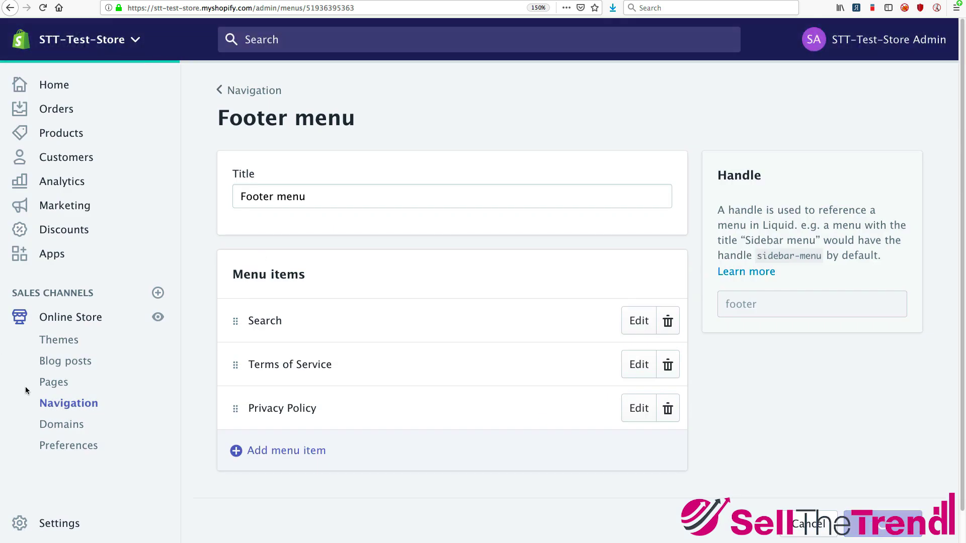
# Step: Remove the Privacy Policy item from the Main menu, and save the menu
pyautogui.click(237, 91)
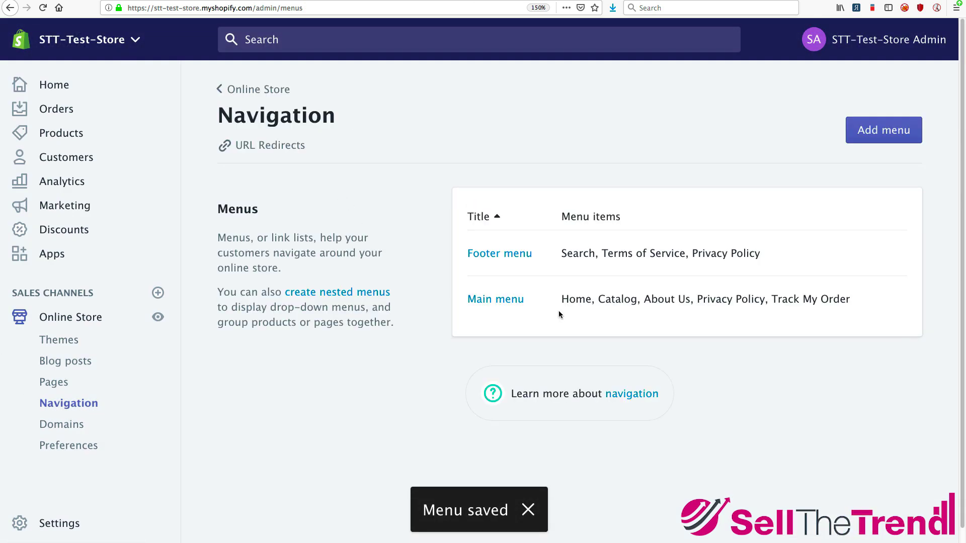
pyautogui.click(503, 299)
pyautogui.scroll(-2, 399, 352)
pyautogui.click(667, 391)
pyautogui.click(679, 189)
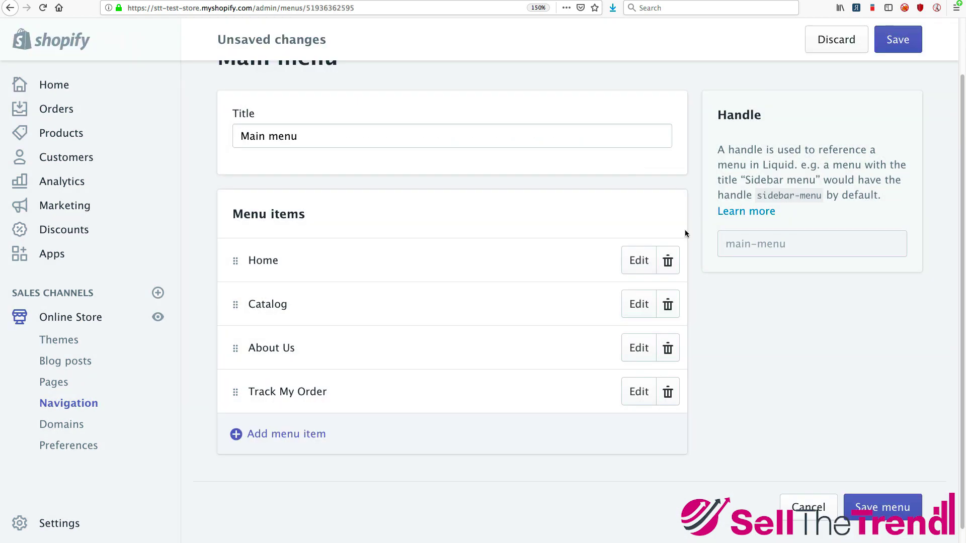
pyautogui.click(883, 508)
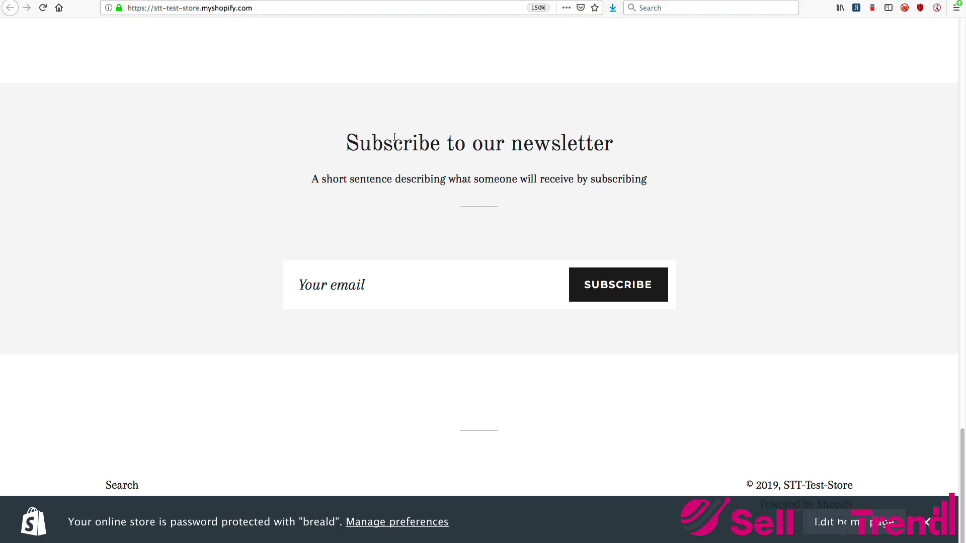
# Step: Reload the storefront home page, and examine its header and footer menus
pyautogui.press('super+r')
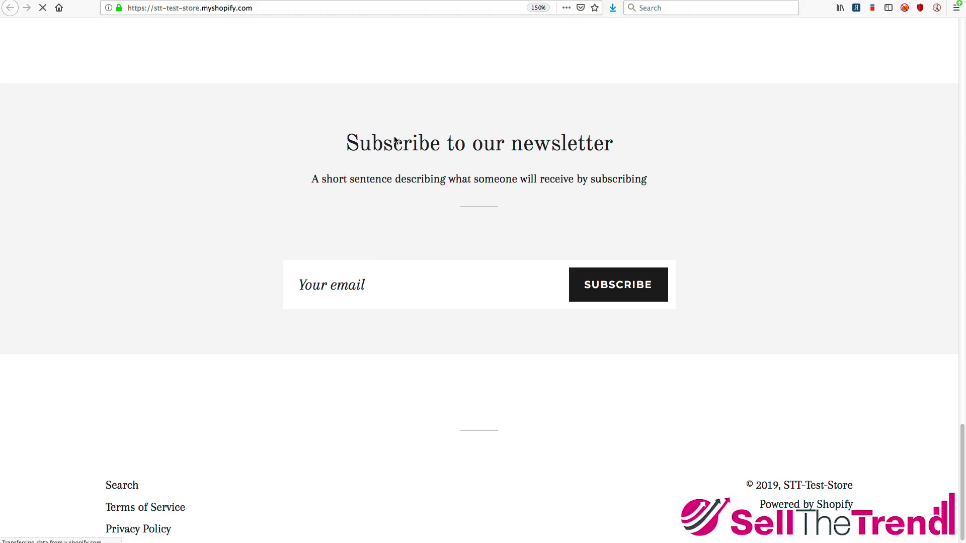
pyautogui.scroll(15, 394, 136)
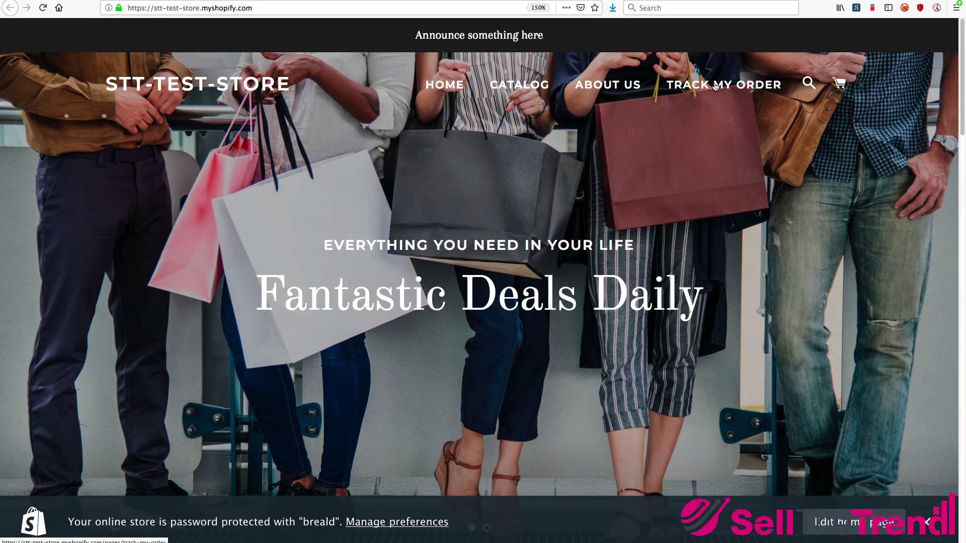
pyautogui.scroll(-15, 654, 115)
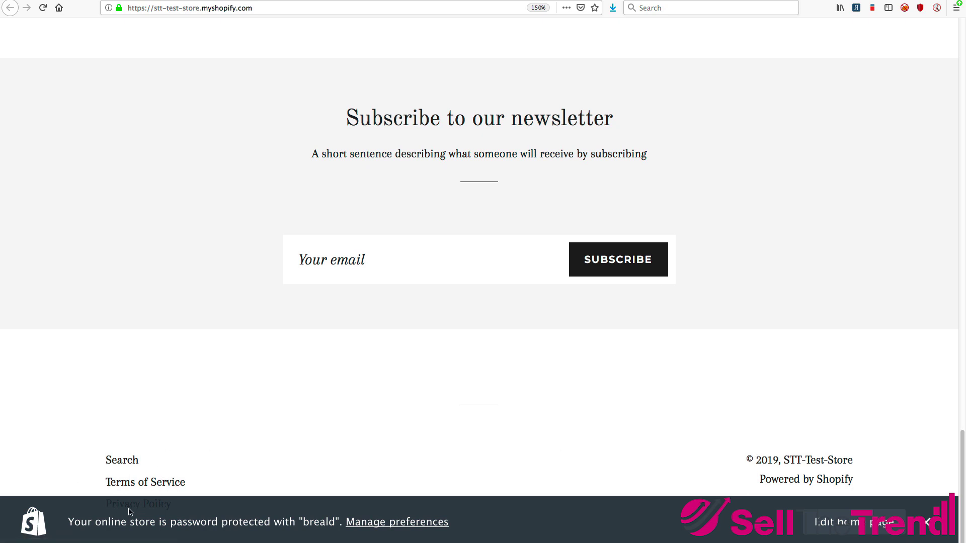
pyautogui.scroll(20, 690, 373)
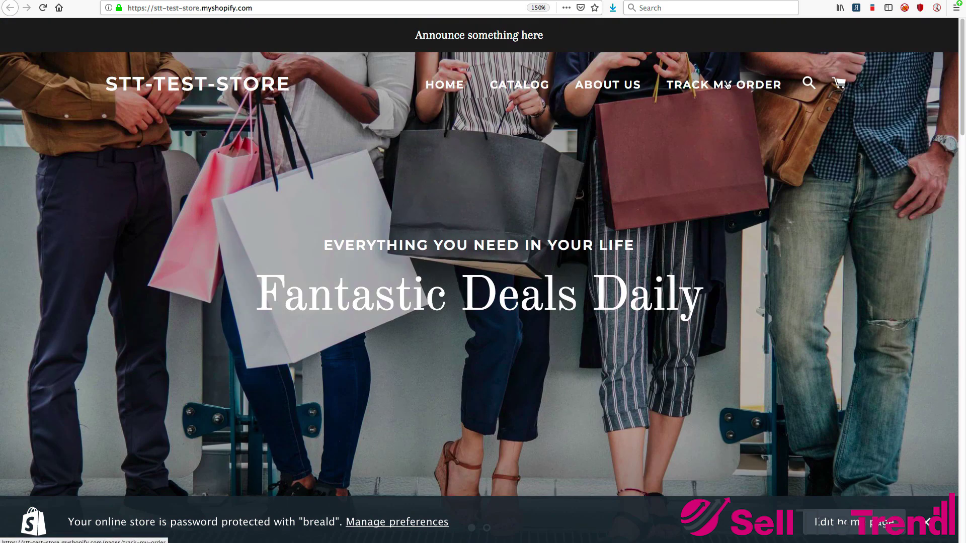
# Step: View the storefront's About Us and Track My Order pages, and look through the home page down to its footer
pyautogui.click(595, 89)
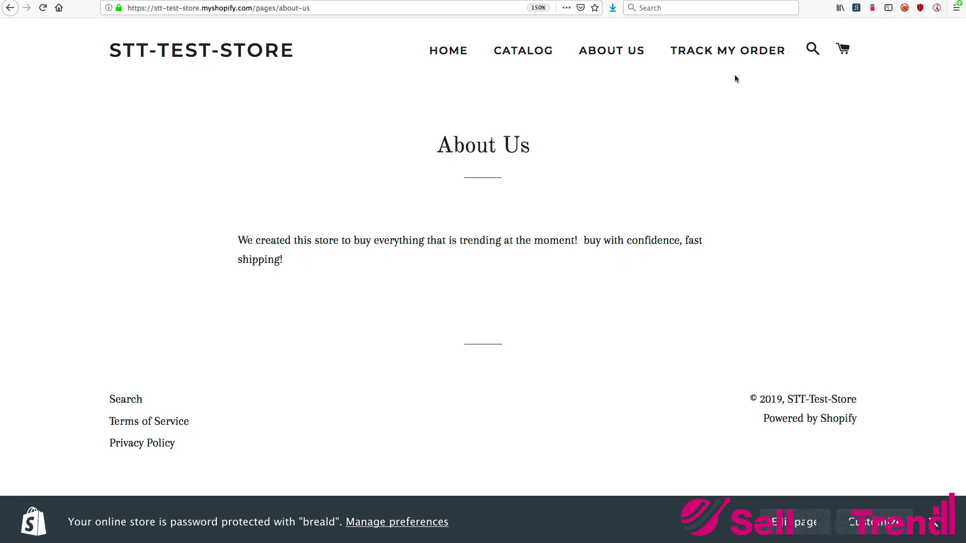
pyautogui.click(699, 54)
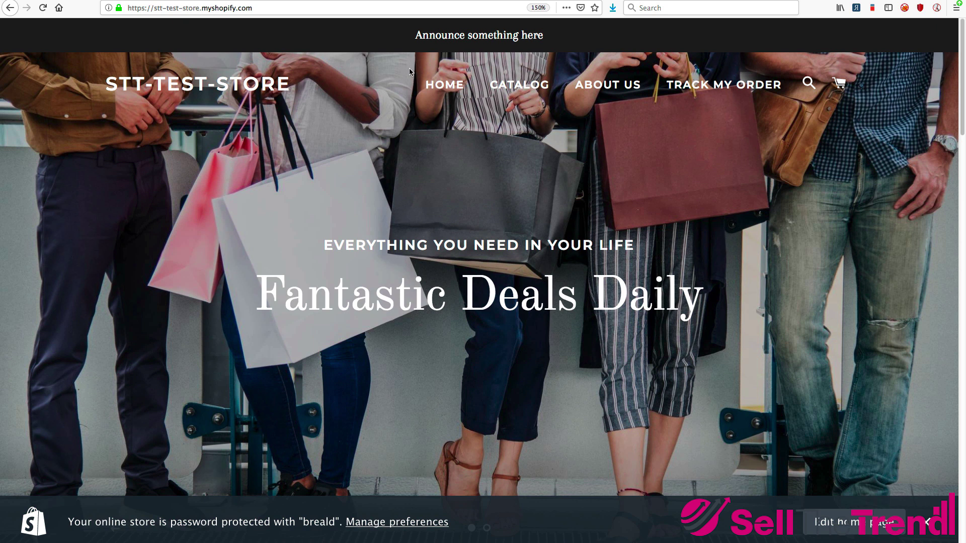
pyautogui.scroll(-10, 502, 151)
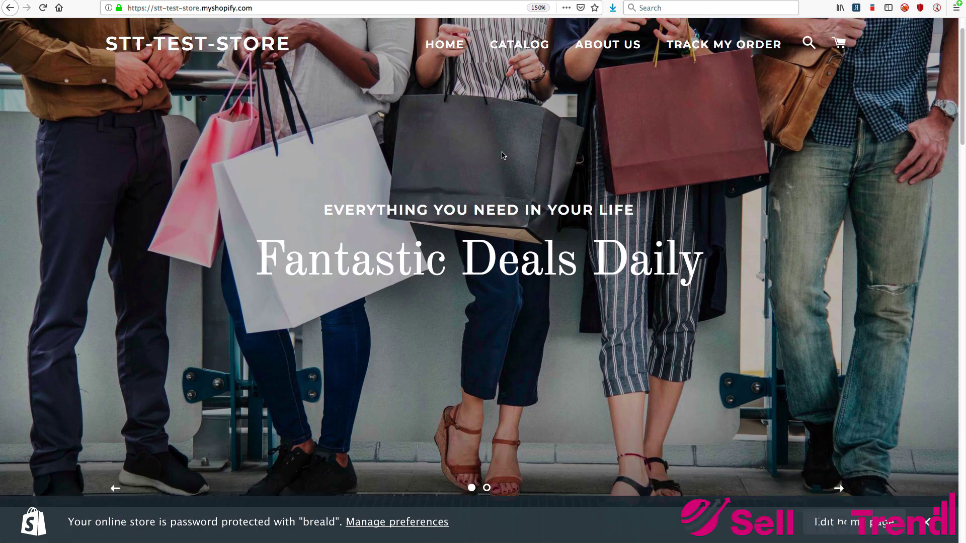
pyautogui.scroll(-3, 502, 152)
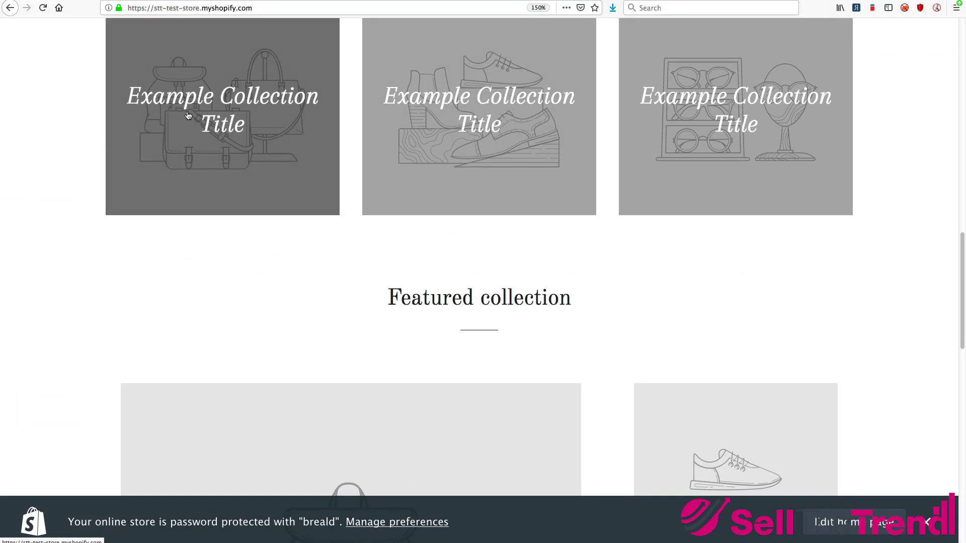
pyautogui.scroll(-15, 276, 142)
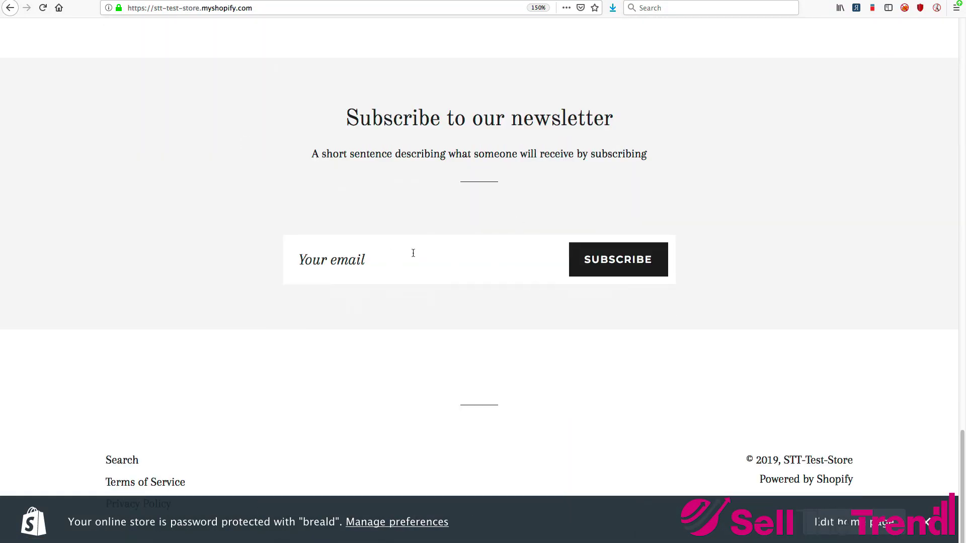
pyautogui.scroll(20, 222, 250)
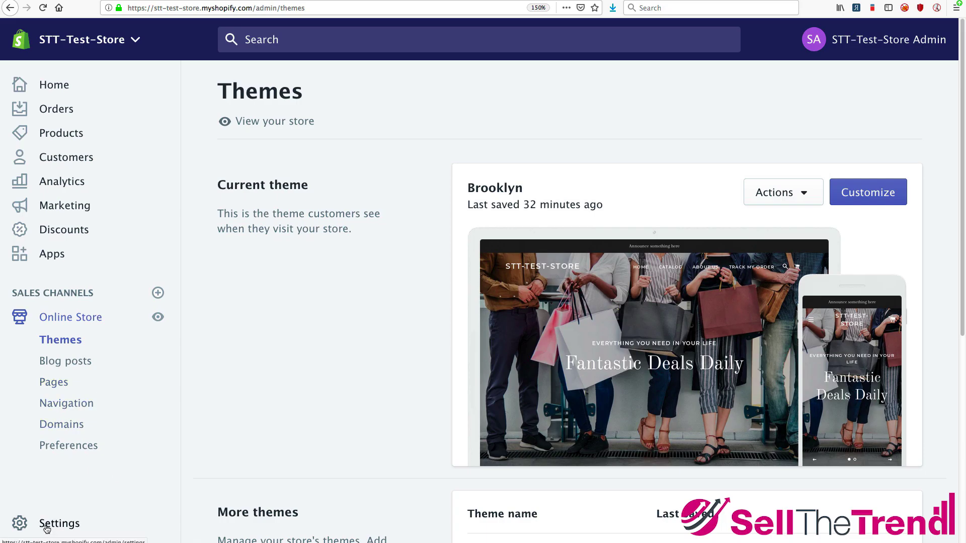
# Step: Open the domestic shipping zone for editing in the store's shipping settings
pyautogui.click(56, 526)
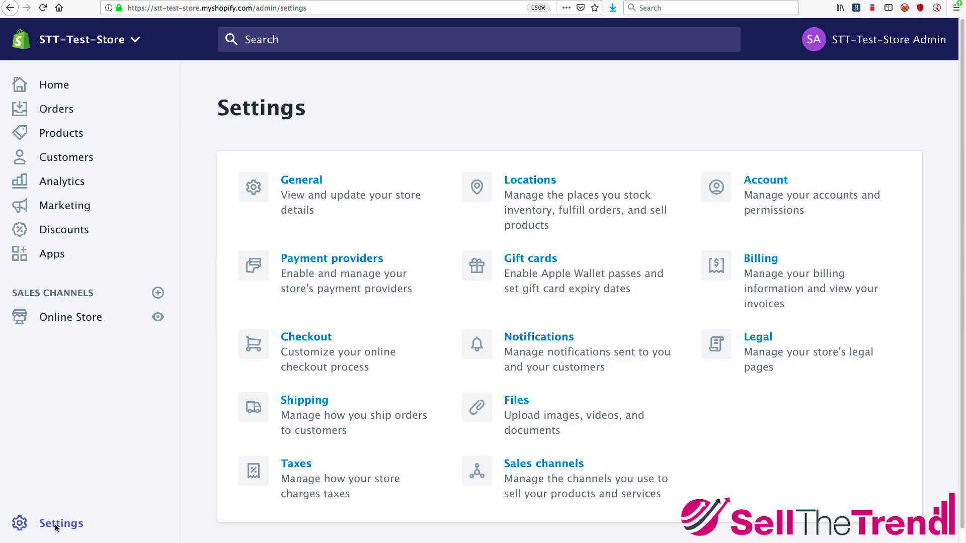
pyautogui.click(312, 404)
pyautogui.scroll(-3, 579, 246)
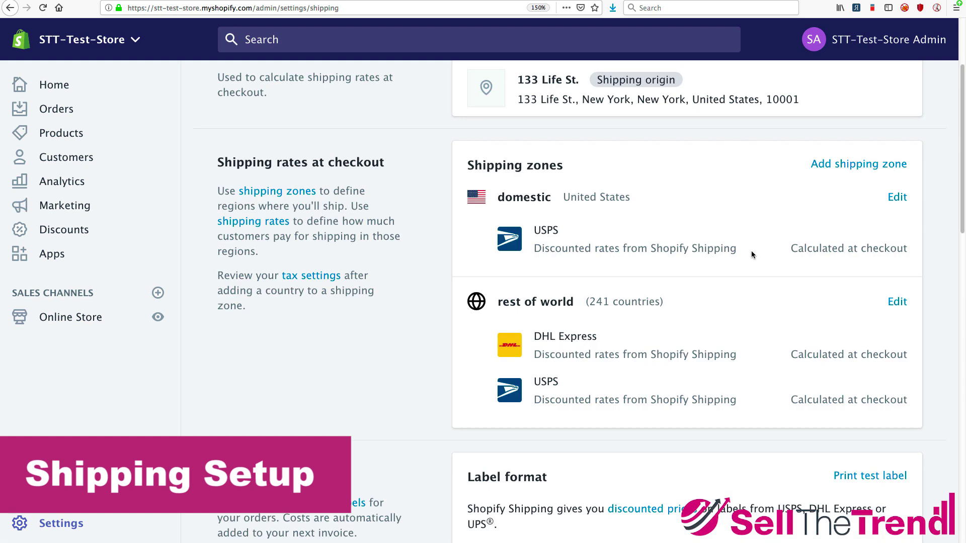
pyautogui.click(898, 198)
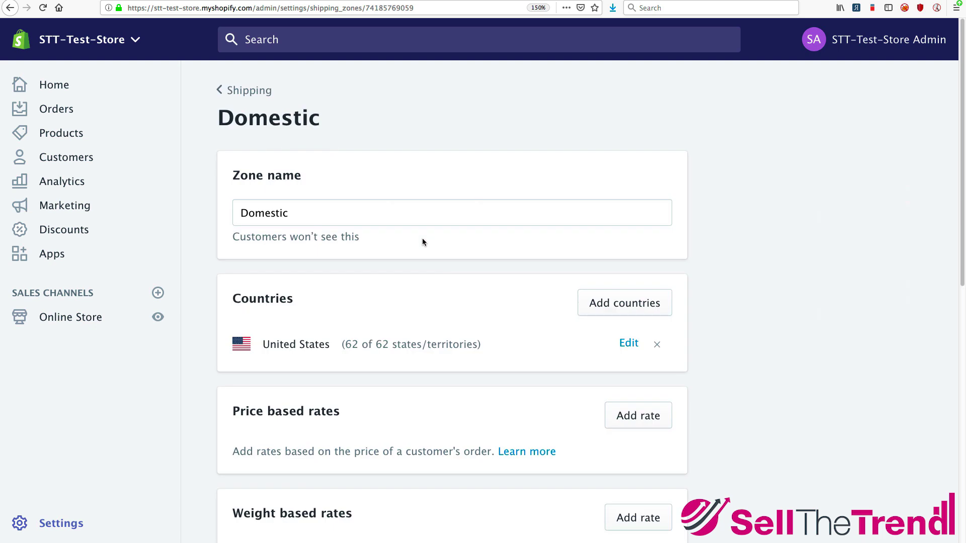
# Step: Start a weight based rate in the Domestic zone and name it Insured Shipping & Handling
pyautogui.scroll(-5, 421, 237)
pyautogui.scroll(-1, 421, 241)
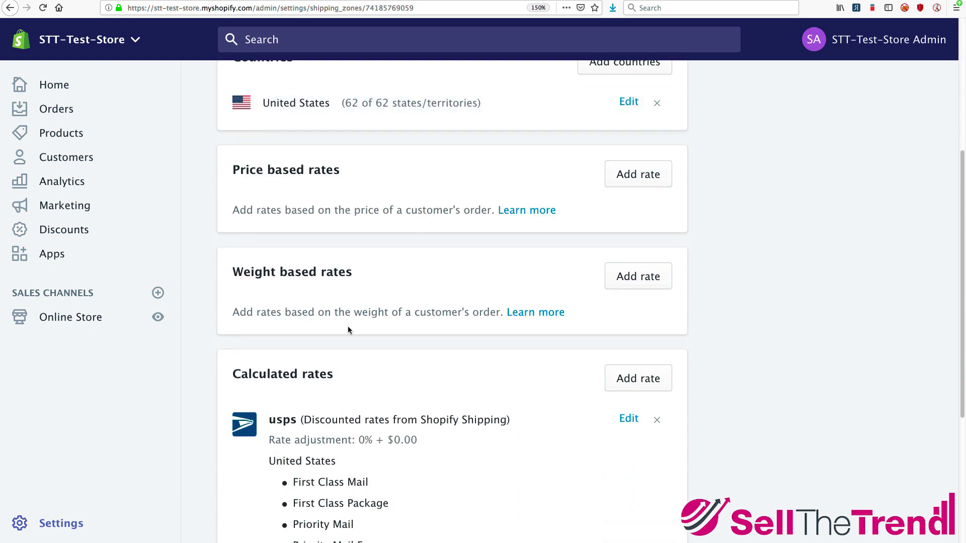
pyautogui.scroll(-3, 283, 270)
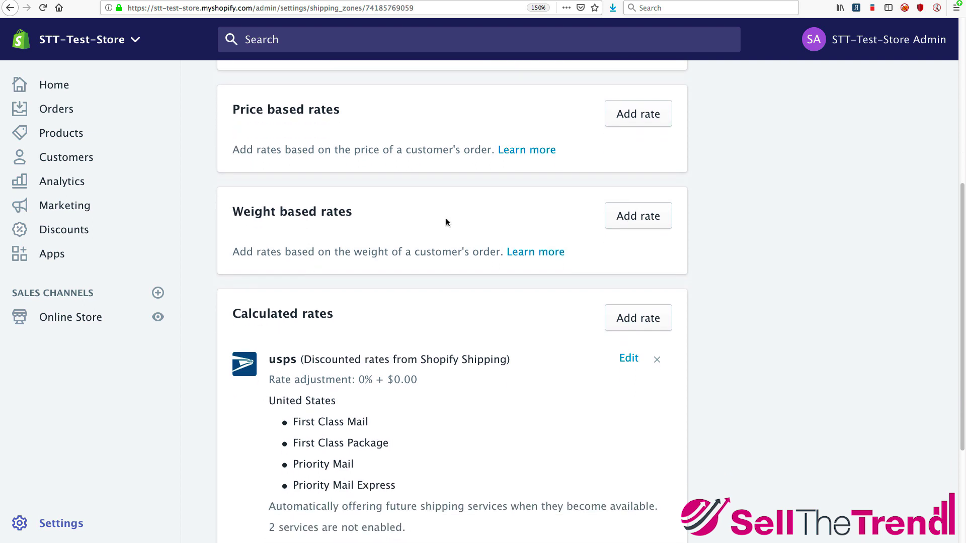
pyautogui.click(660, 217)
pyautogui.click(293, 170)
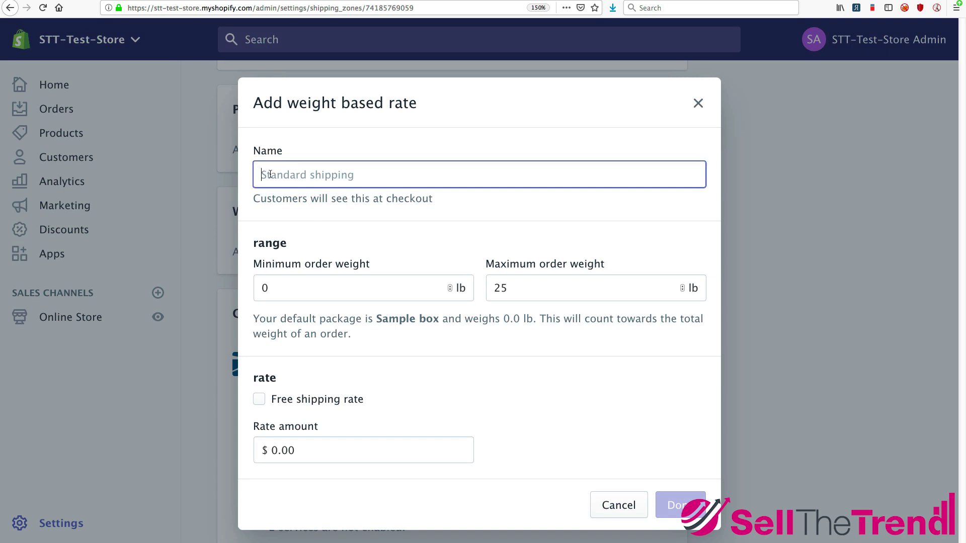
pyautogui.write('Insured Shipping')
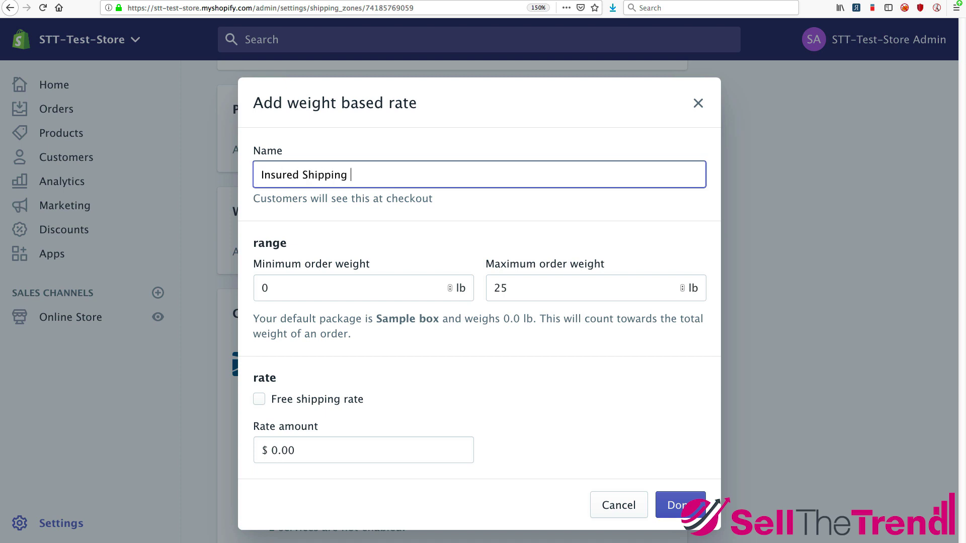
pyautogui.write(' & Handling')
# Step: Set the rate's order weight range to 0–0 lb, make it a free shipping rate, and finish adding it
pyautogui.press('Tab')
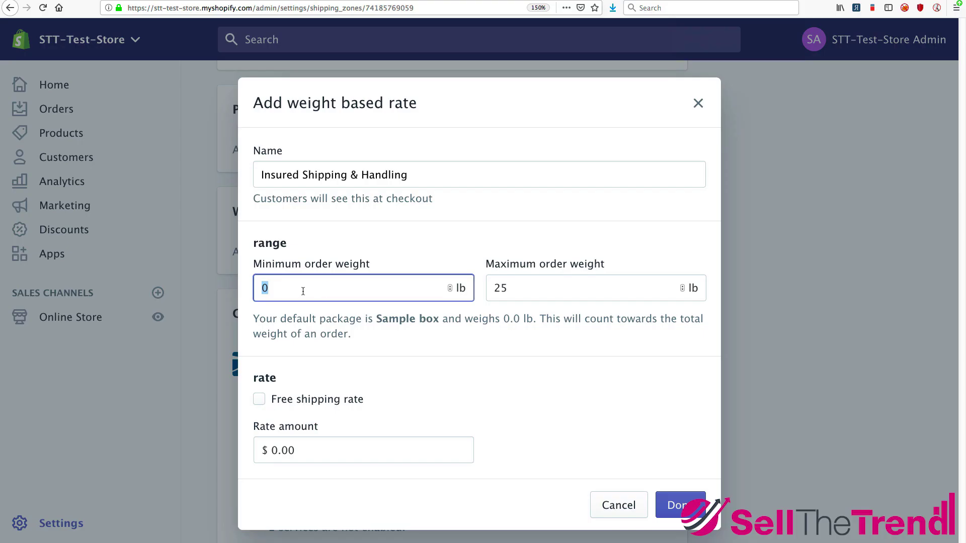
pyautogui.click(303, 292)
pyautogui.press('Tab')
pyautogui.write('0')
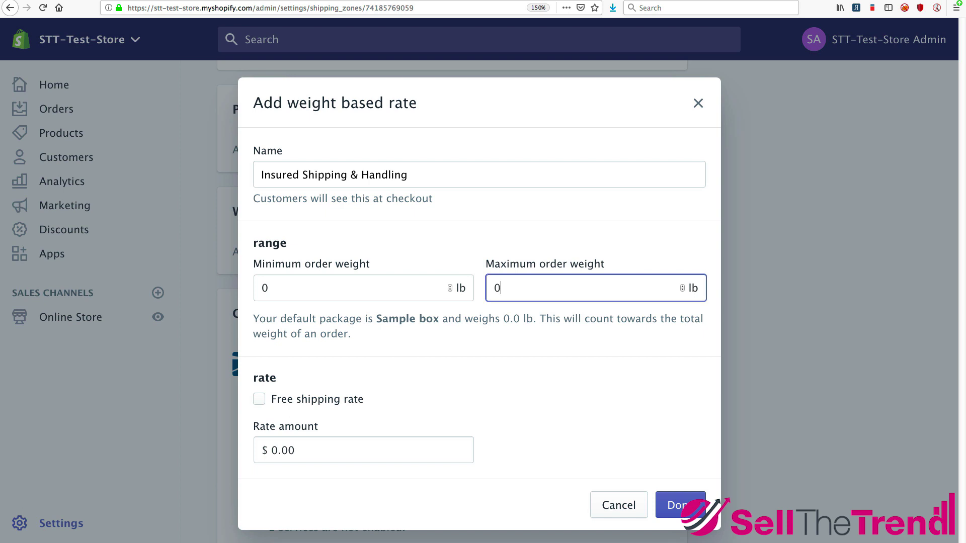
pyautogui.click(257, 399)
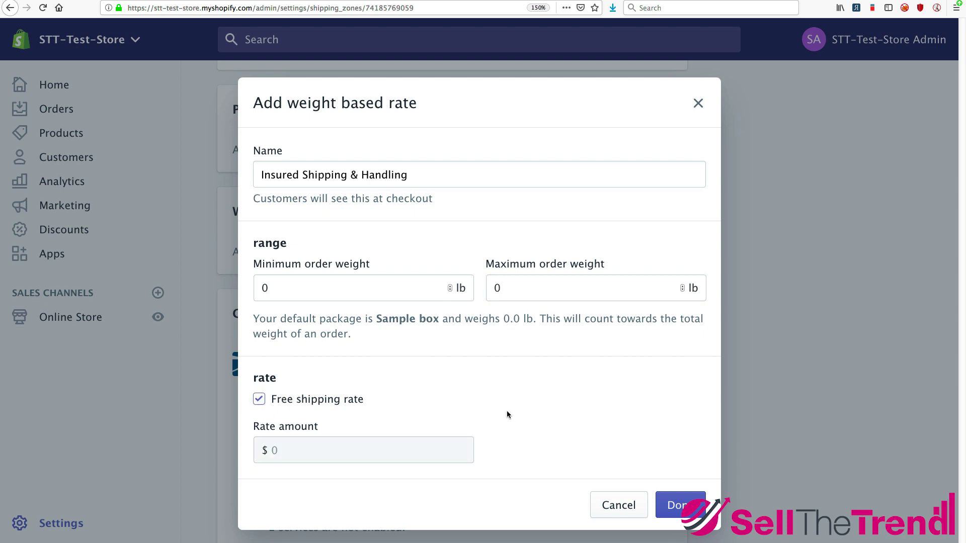
pyautogui.click(675, 505)
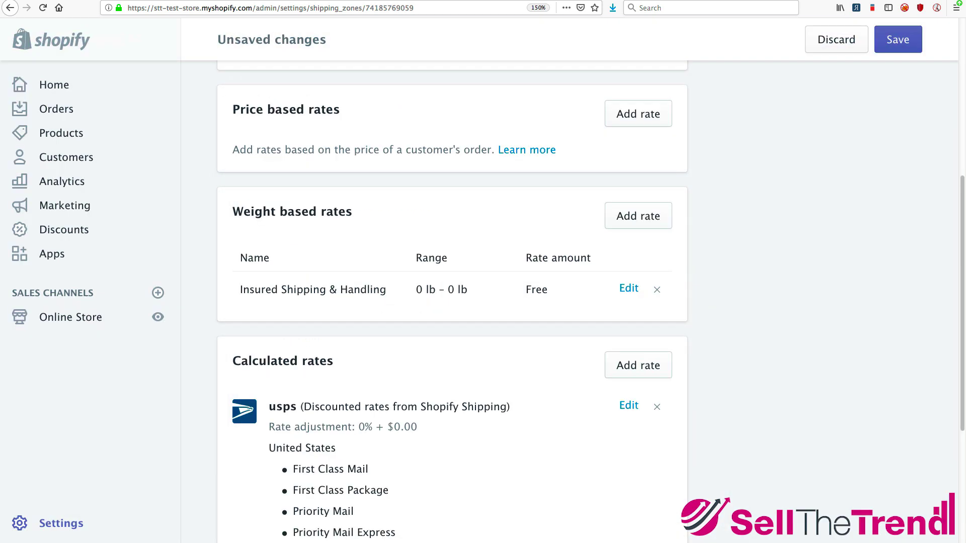
# Step: Start a second weight based rate in the Domestic zone, also named Insured Shipping & Handling
pyautogui.click(652, 221)
pyautogui.click(360, 171)
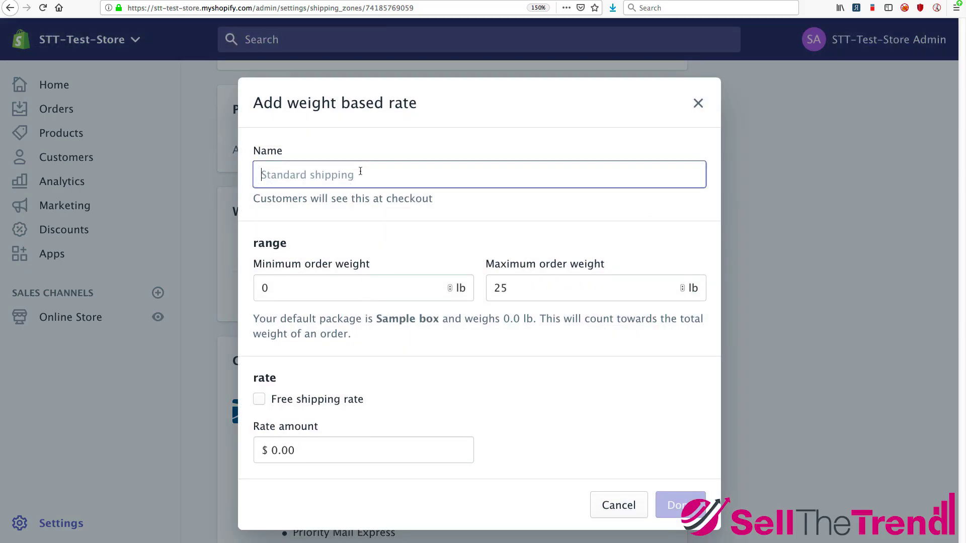
pyautogui.write('Insured Shipping & Handling')
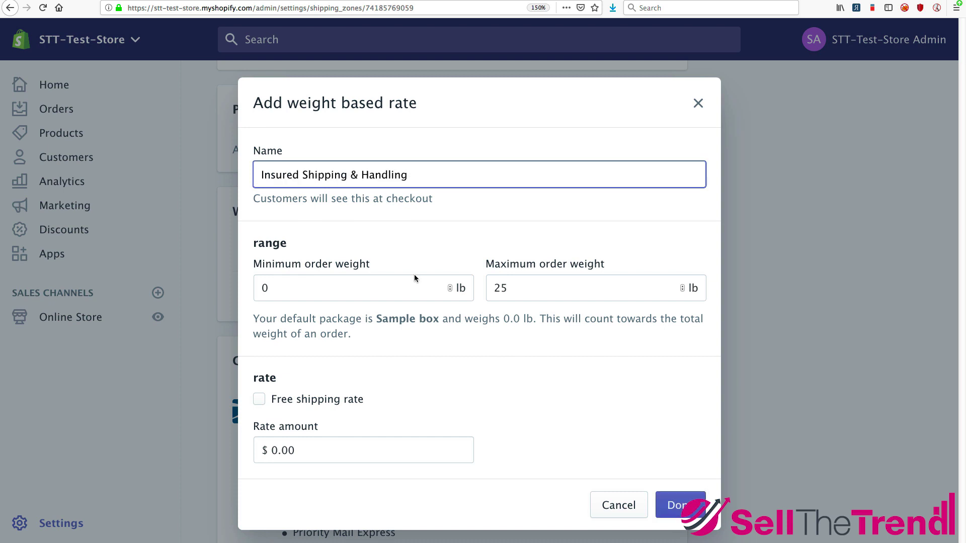
# Step: Set the second rate's maximum order weight to 0.24 lb and its rate amount to $2.95, and finish adding it
pyautogui.click(524, 285)
pyautogui.press('BackSpace')
pyautogui.press('BackSpace')
pyautogui.write('.')
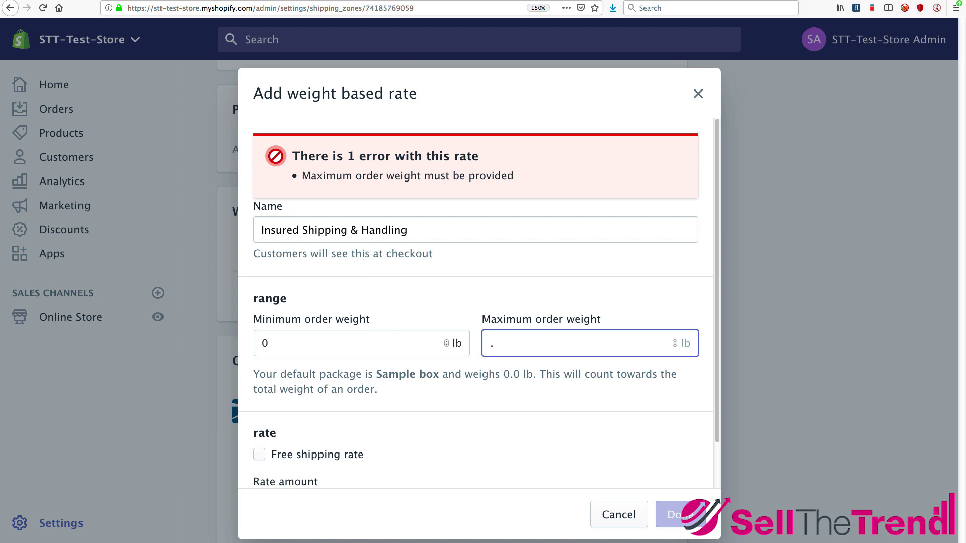
pyautogui.write('24')
pyautogui.press('Tab')
pyautogui.press('Tab')
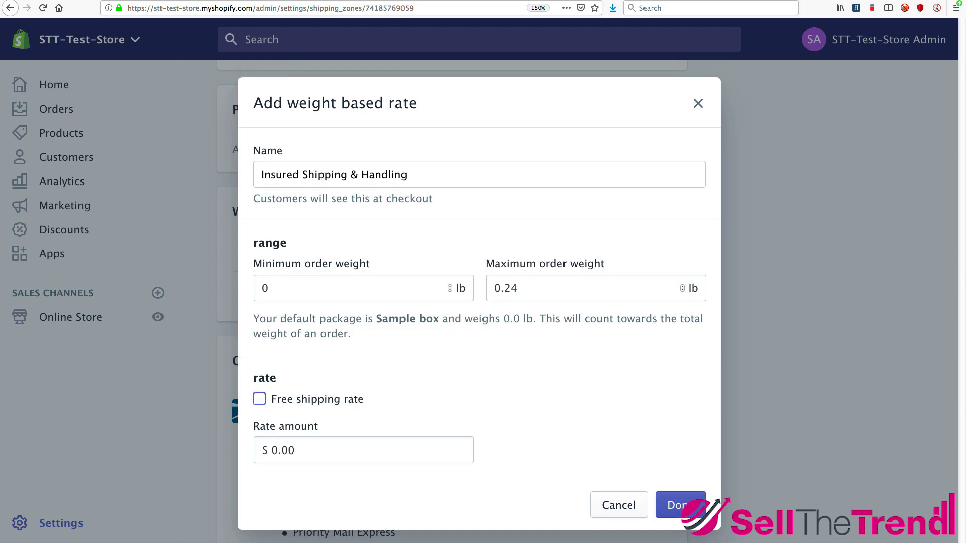
pyautogui.write('2.95')
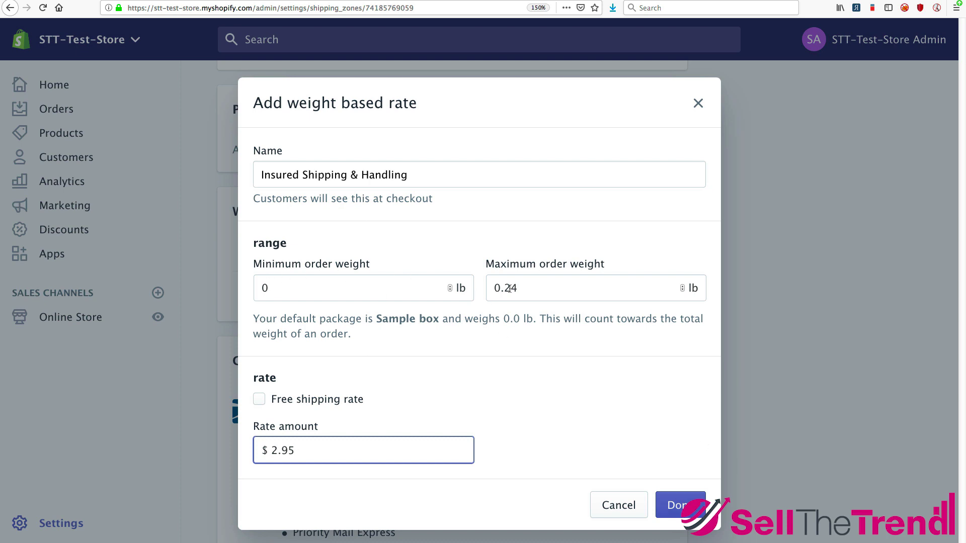
pyautogui.moveTo(510, 288)
pyautogui.click(669, 505)
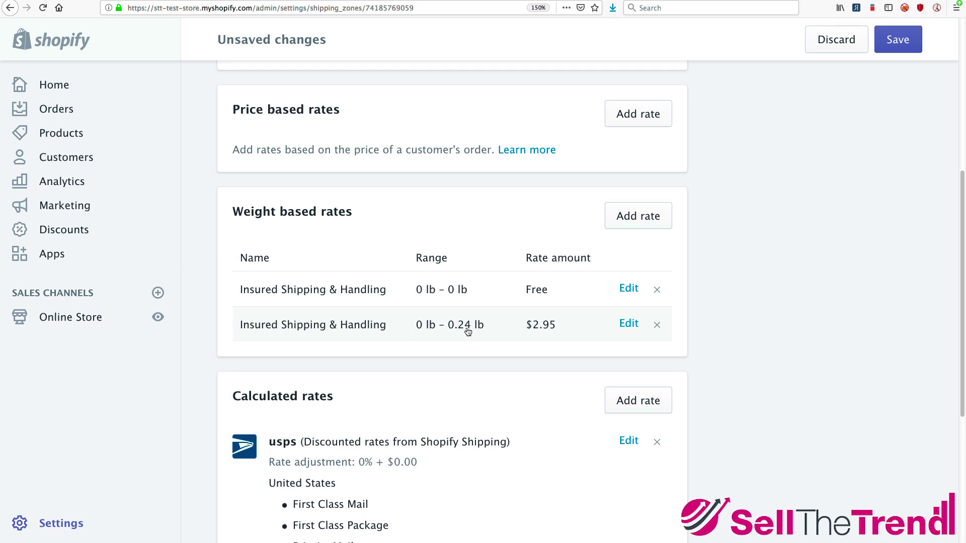
# Step: Start another weight based rate named Insured Shipping & Handling with an order weight range of 0.25–0.49 lb
pyautogui.click(633, 220)
pyautogui.click(283, 175)
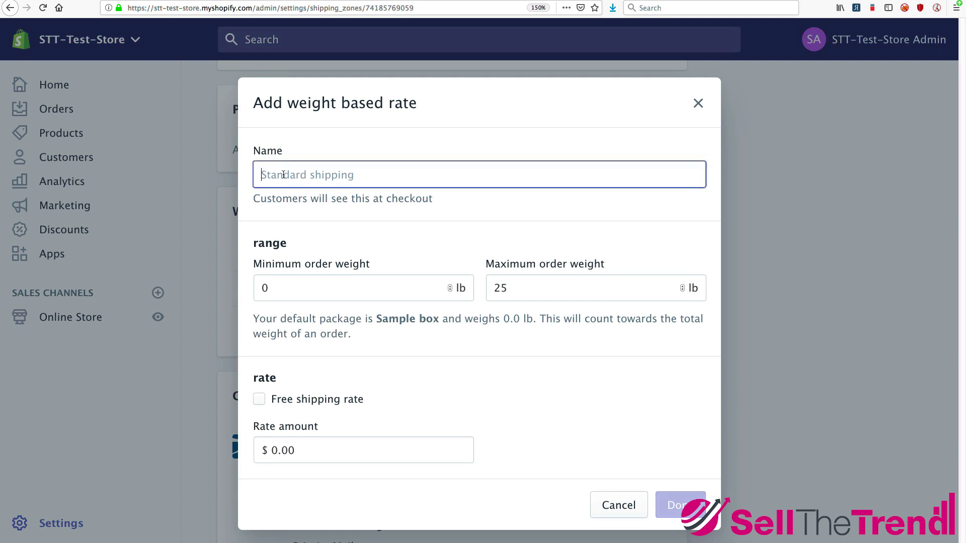
pyautogui.write('Insured Shipping & Handling')
pyautogui.press('Tab')
pyautogui.write('.25')
pyautogui.press('Tab')
pyautogui.write('.')
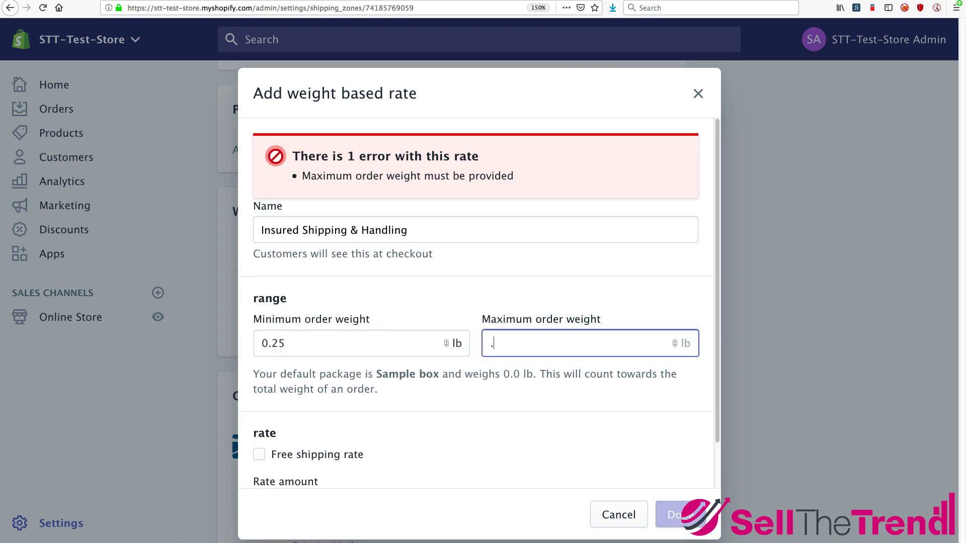
pyautogui.write('49')
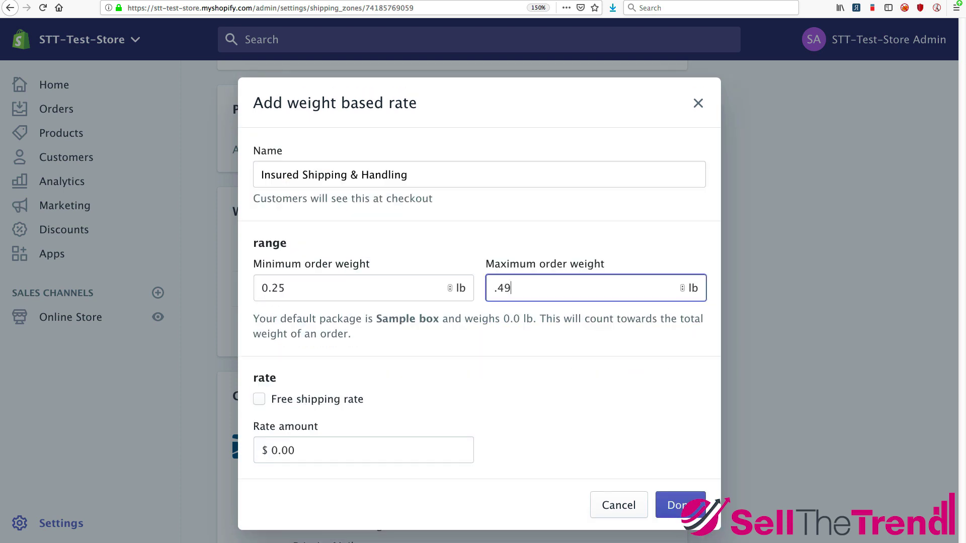
# Step: Set the 0.25–0.49 lb rate's amount to $4.95 and finish adding it
pyautogui.click(256, 446)
pyautogui.write('4.95')
pyautogui.press('Tab')
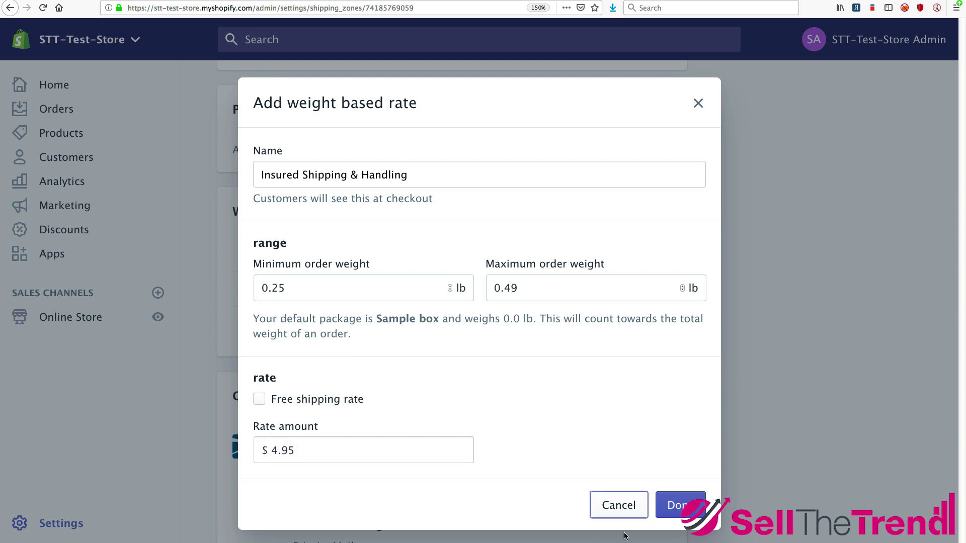
pyautogui.click(680, 506)
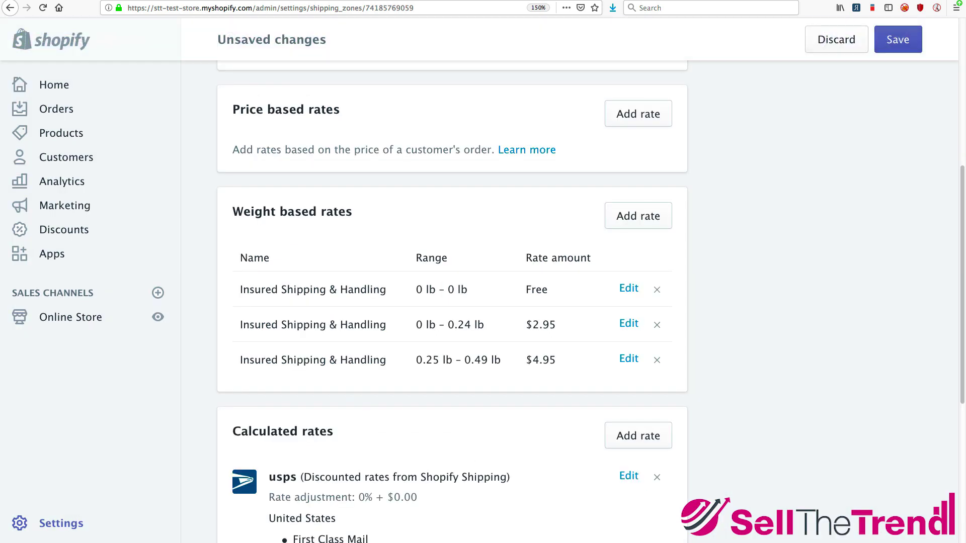
# Step: Start a fourth weight based rate in the Domestic zone with an order weight range of 0.50–0.99 lb
pyautogui.click(633, 221)
pyautogui.click(293, 291)
pyautogui.moveTo(271, 293); pyautogui.dragTo(251, 291)
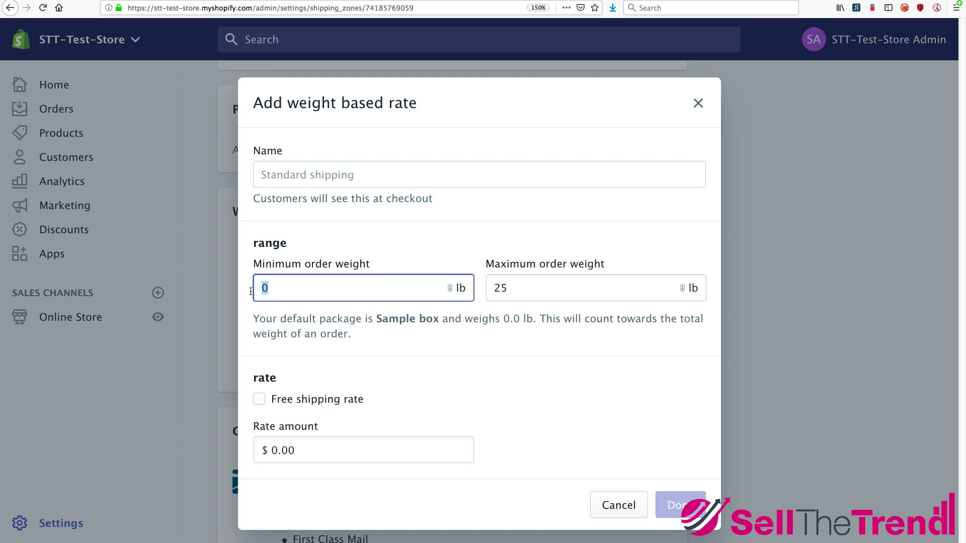
pyautogui.write('0.50')
pyautogui.press('Tab')
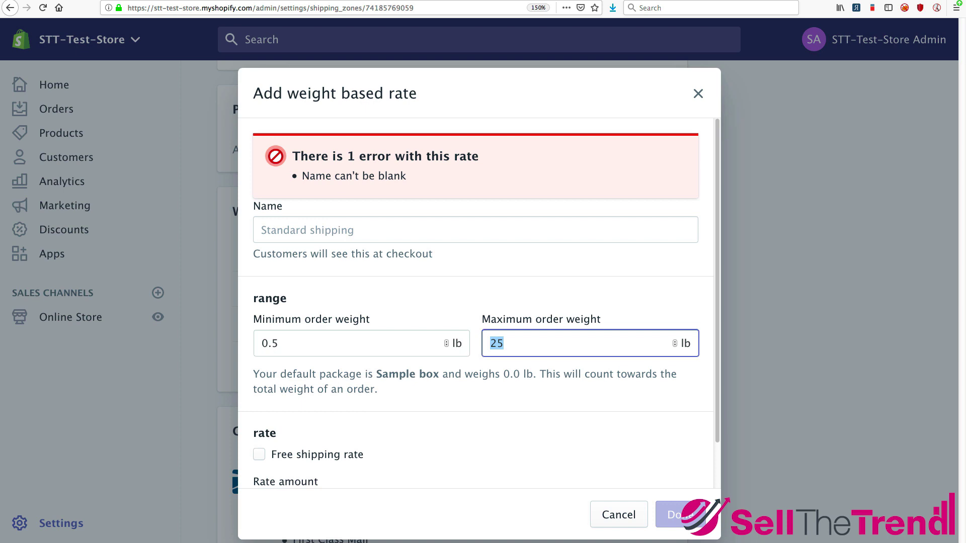
pyautogui.press('BackSpace')
pyautogui.write('0')
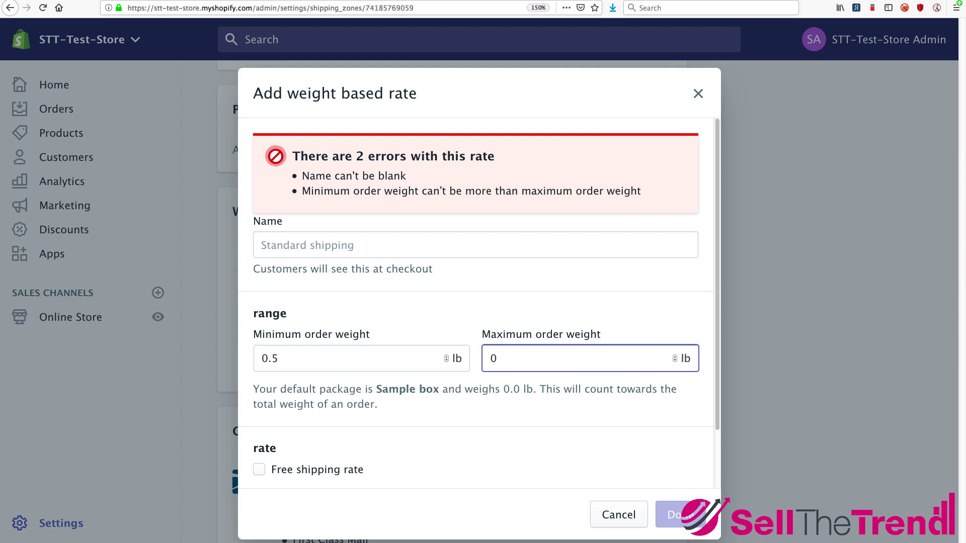
pyautogui.write('.99')
pyautogui.press('Tab')
# Step: Name the fourth rate Insured Shipping & Handling, set its rate amount to $9.95, and finish adding it
pyautogui.click(306, 227)
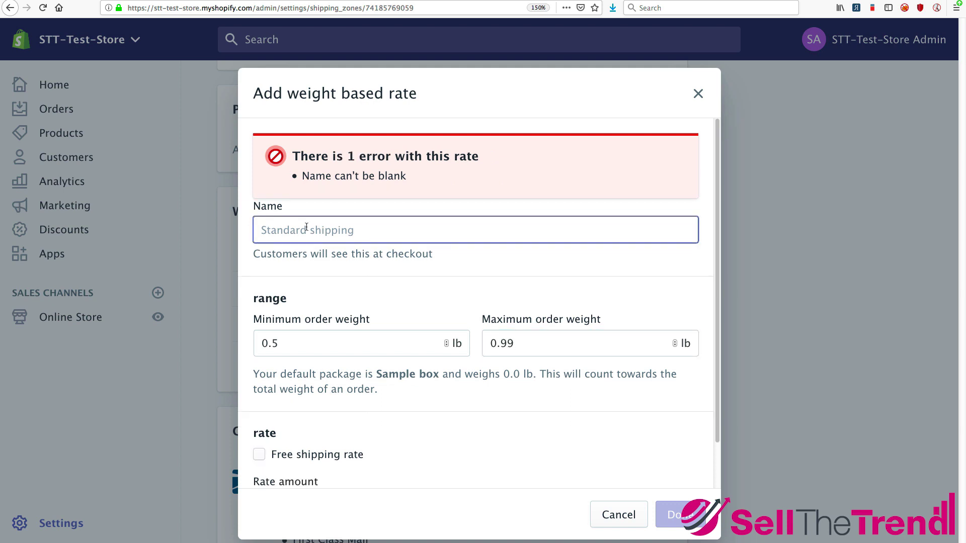
pyautogui.write('Insured Shipping & Handling')
pyautogui.click(323, 453)
pyautogui.press('super+a')
pyautogui.write('9.95')
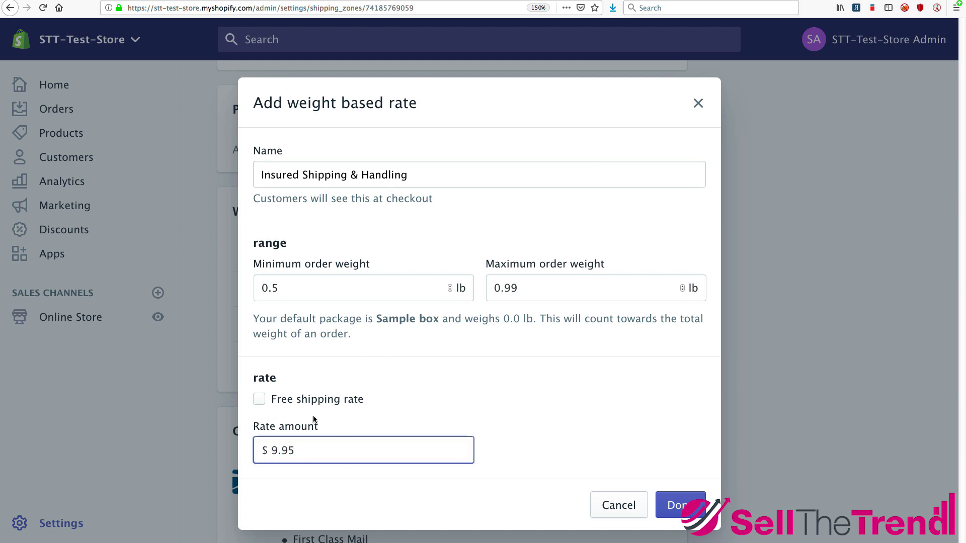
pyautogui.click(680, 505)
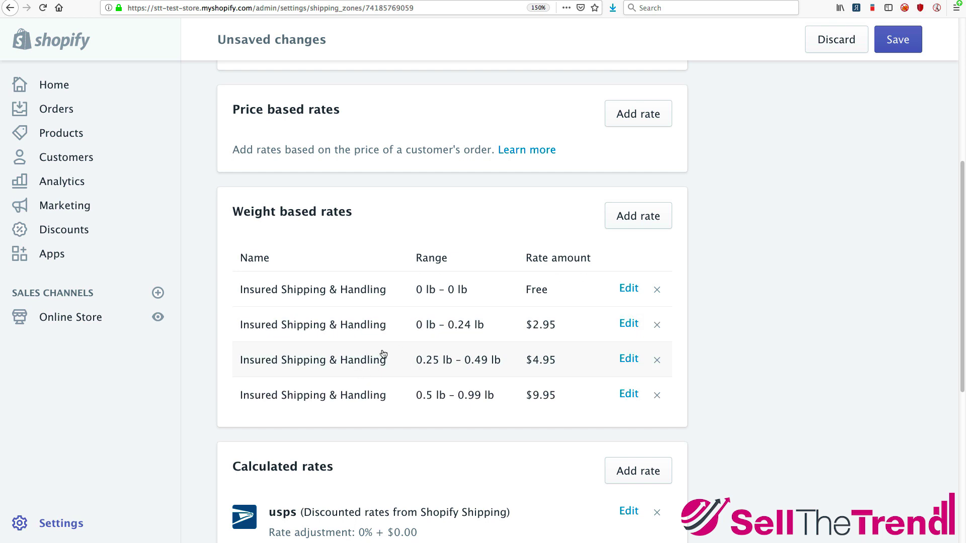
# Step: Save the Domestic shipping zone and return to the Shipping settings overview
pyautogui.scroll(-4, 428, 335)
pyautogui.scroll(2, 429, 335)
pyautogui.click(905, 45)
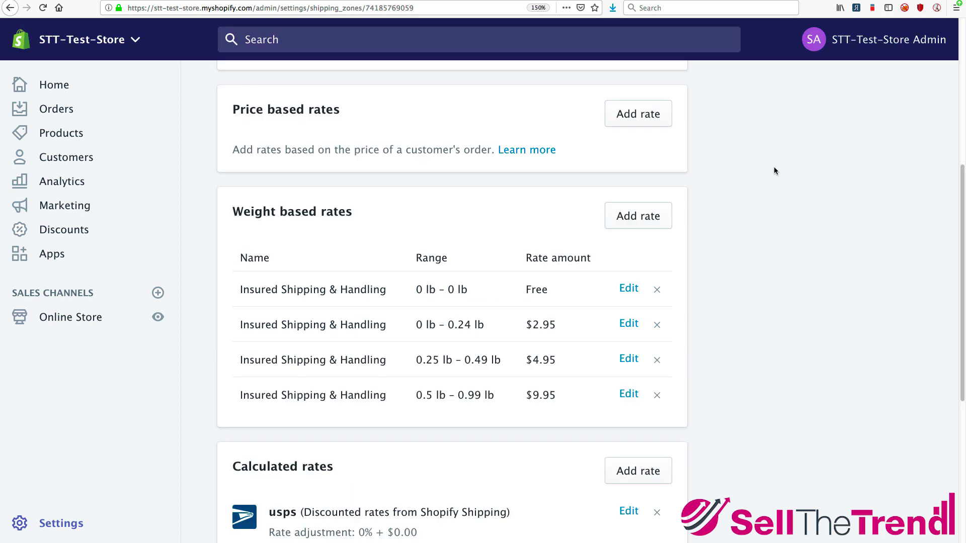
pyautogui.scroll(6, 747, 216)
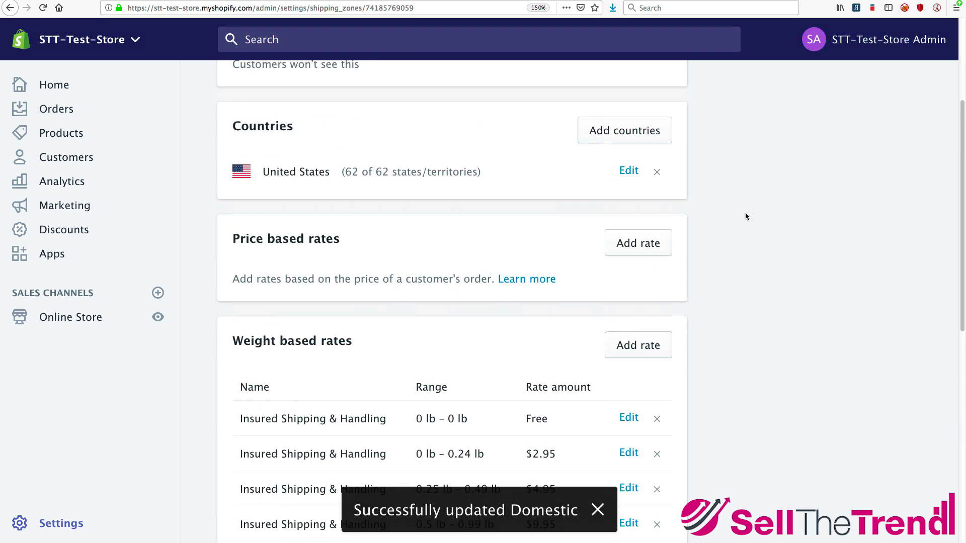
pyautogui.click(246, 91)
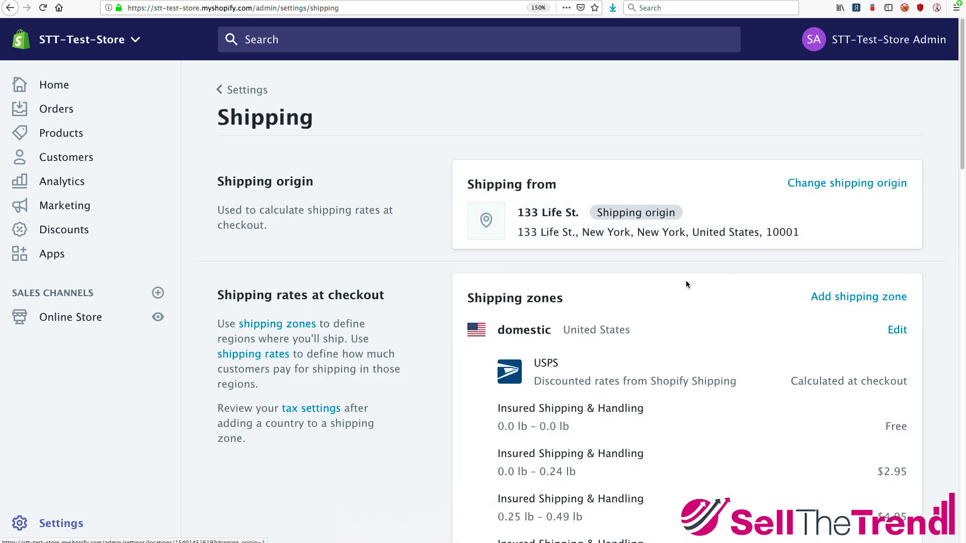
# Step: Review the domestic and rest of world shipping zones and their rates on the Shipping settings page
pyautogui.scroll(-5, 620, 285)
pyautogui.scroll(-4, 690, 347)
pyautogui.scroll(6, 689, 345)
pyautogui.scroll(-3, 620, 367)
pyautogui.scroll(-5, 575, 280)
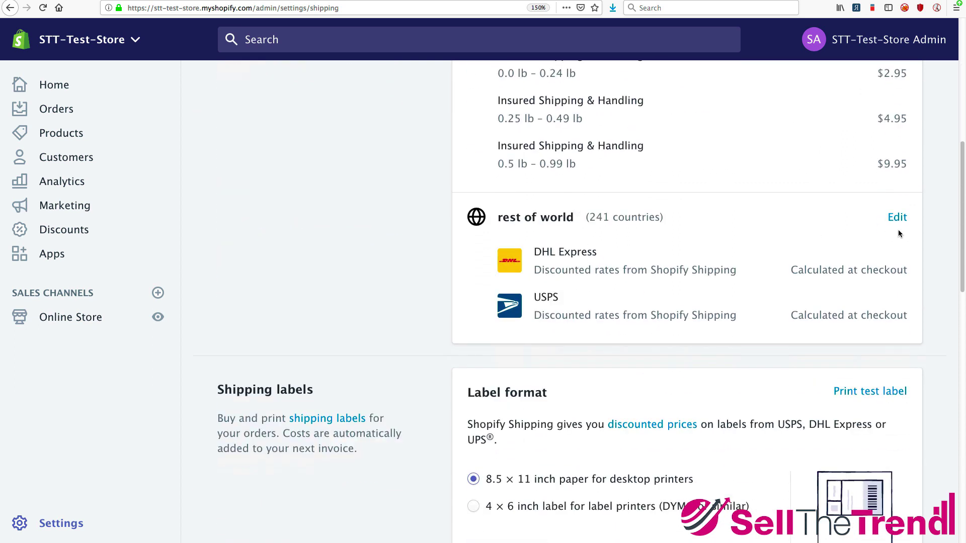
pyautogui.scroll(2, 898, 231)
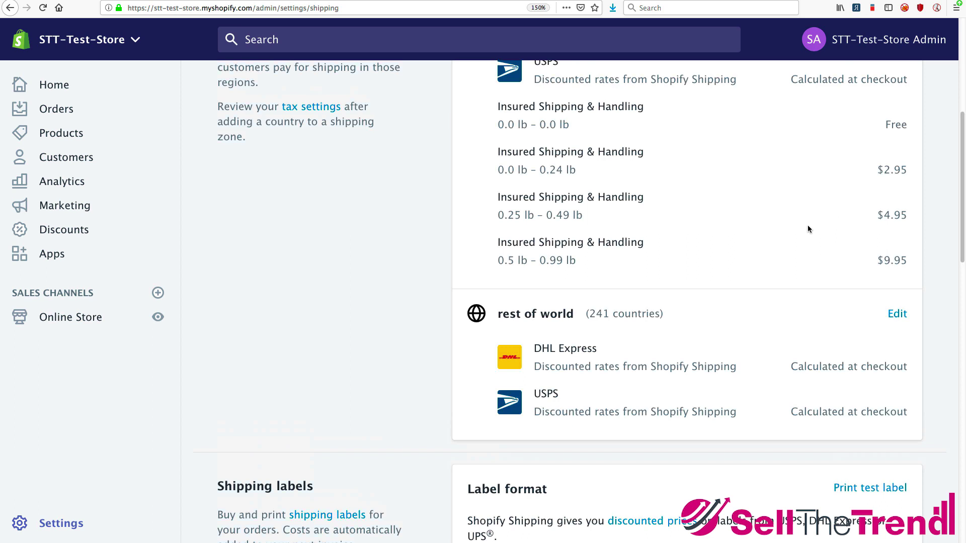
pyautogui.scroll(6, 789, 264)
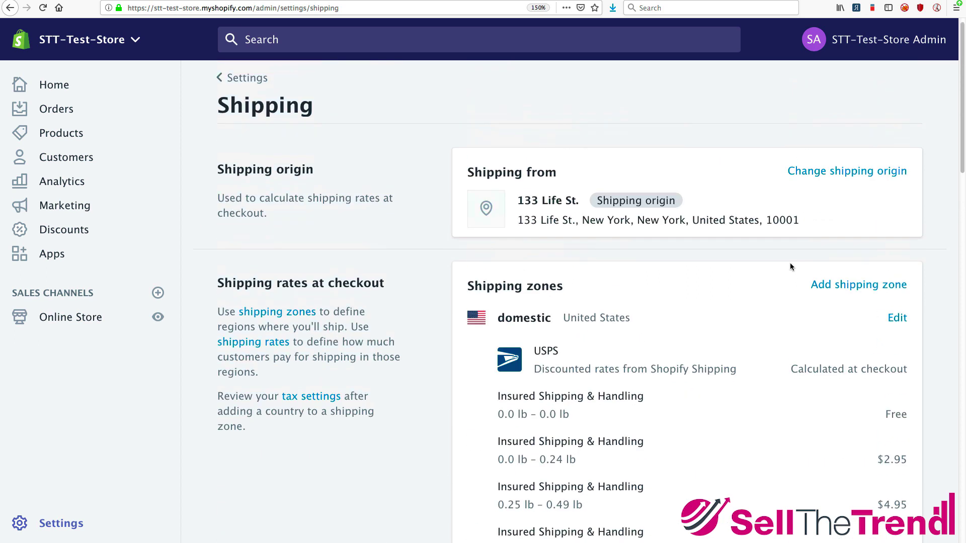
pyautogui.scroll(-3, 790, 267)
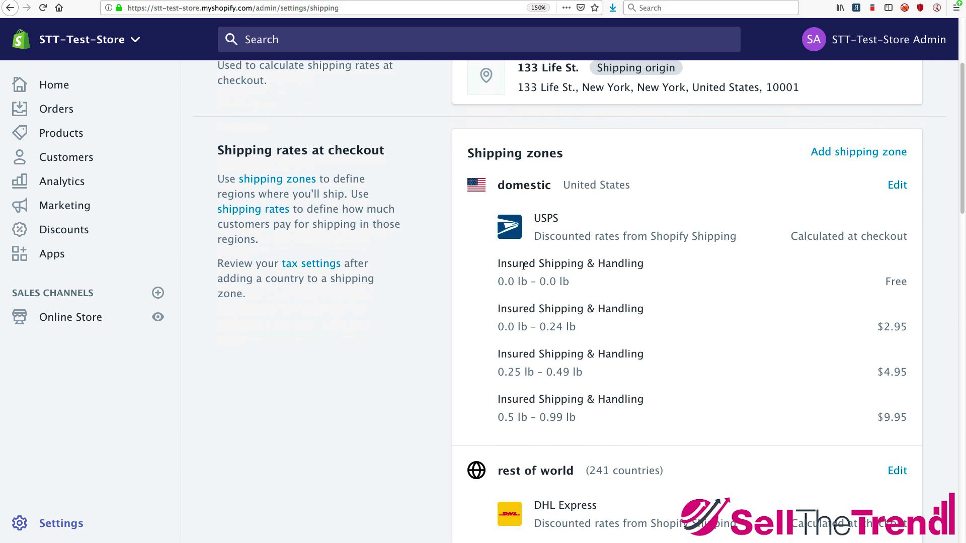
pyautogui.scroll(3, 523, 266)
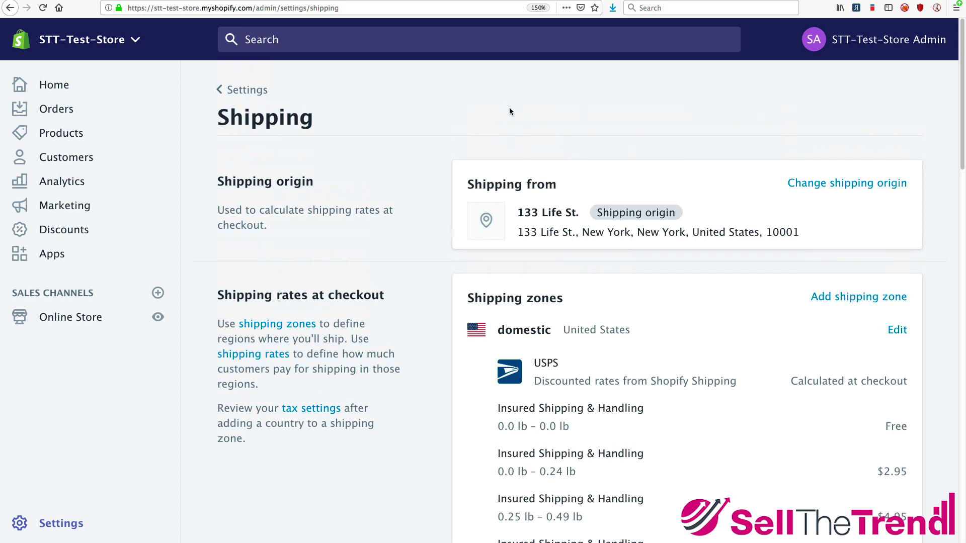